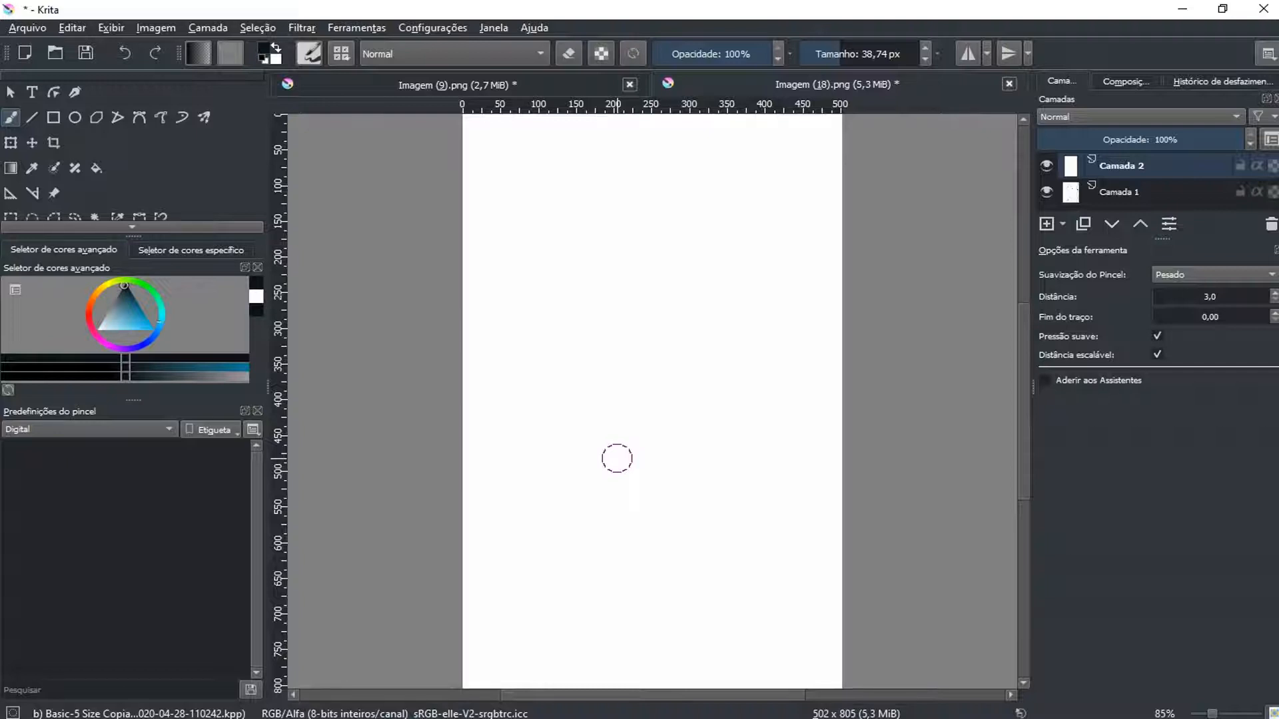
Step: Paint a few black freehand test strokes mid-canvas on Camada 2 using the Pesado brush smoothing
drag(638, 428, 643, 420)
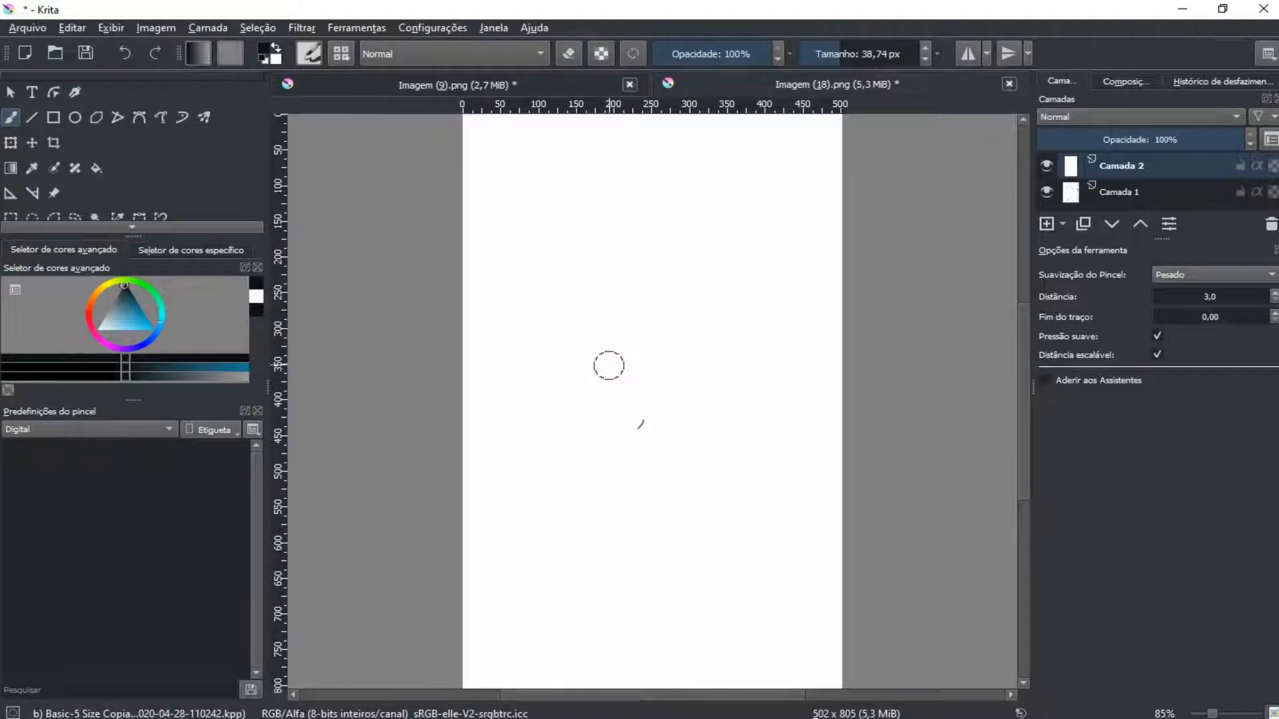
mouse_move(603, 374)
mouse_down()
mouse_move(627, 364)
mouse_move(643, 384)
mouse_move(679, 383)
mouse_move(679, 349)
mouse_move(705, 344)
mouse_move(717, 358)
mouse_move(711, 402)
mouse_move(557, 528)
mouse_up()
mouse_move(634, 532)
mouse_down()
mouse_move(681, 517)
mouse_move(732, 473)
mouse_up()
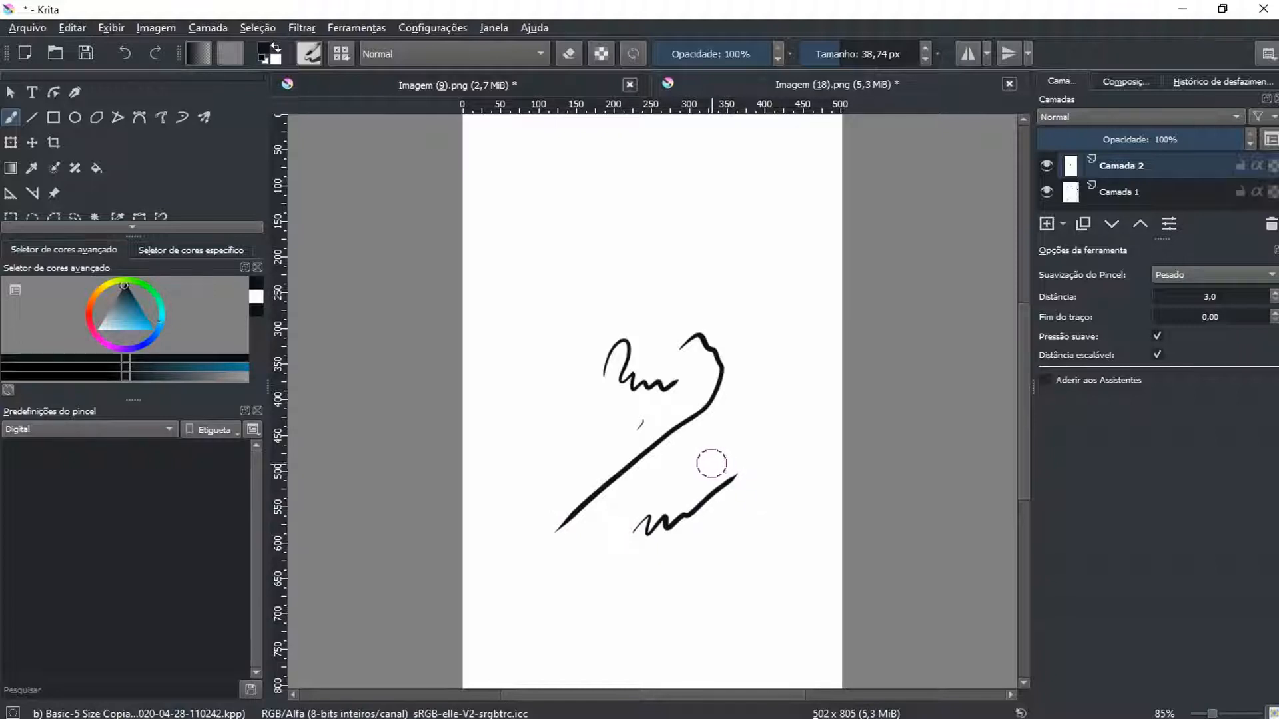
Step: Undo all the freehand test strokes painted with Pesado smoothing
key(ctrl+z)
key(ctrl+z)
key(ctrl+z)
key(ctrl+z)
key(ctrl+z)
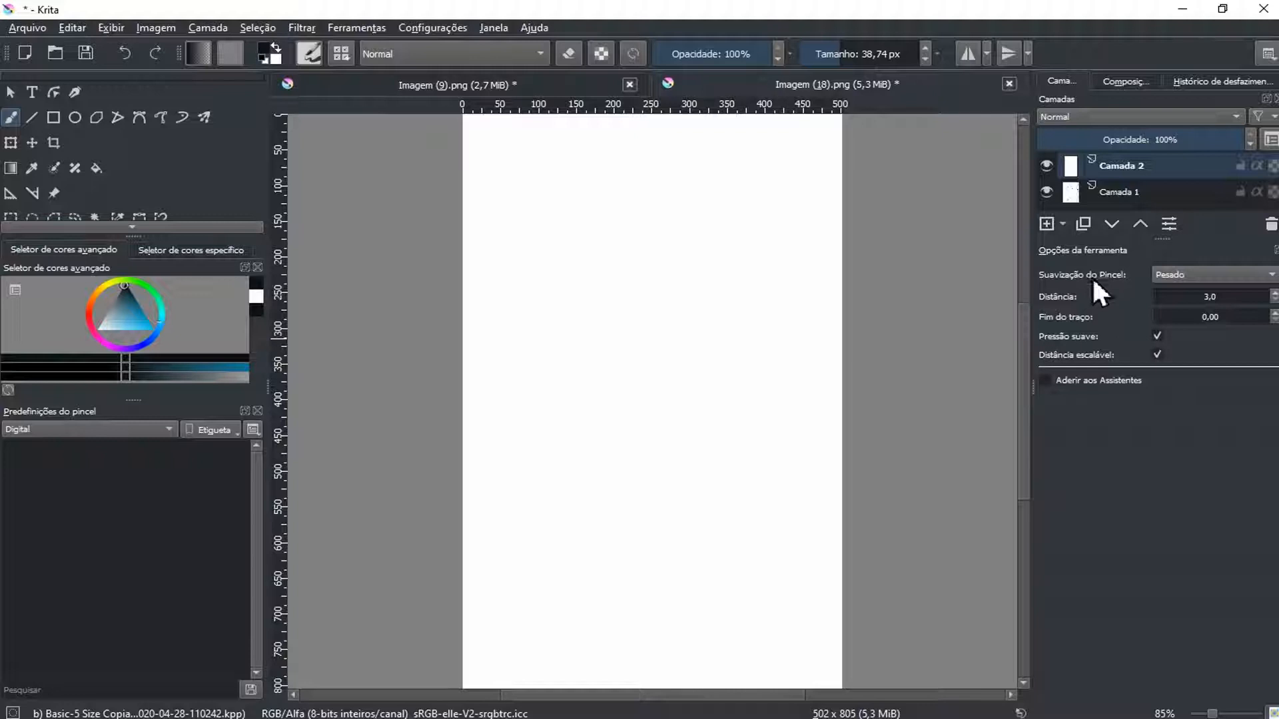
Step: Set the brush smoothing to Nenhum and paint a long diagonal stroke with a short wavy stroke below it
click(1219, 274)
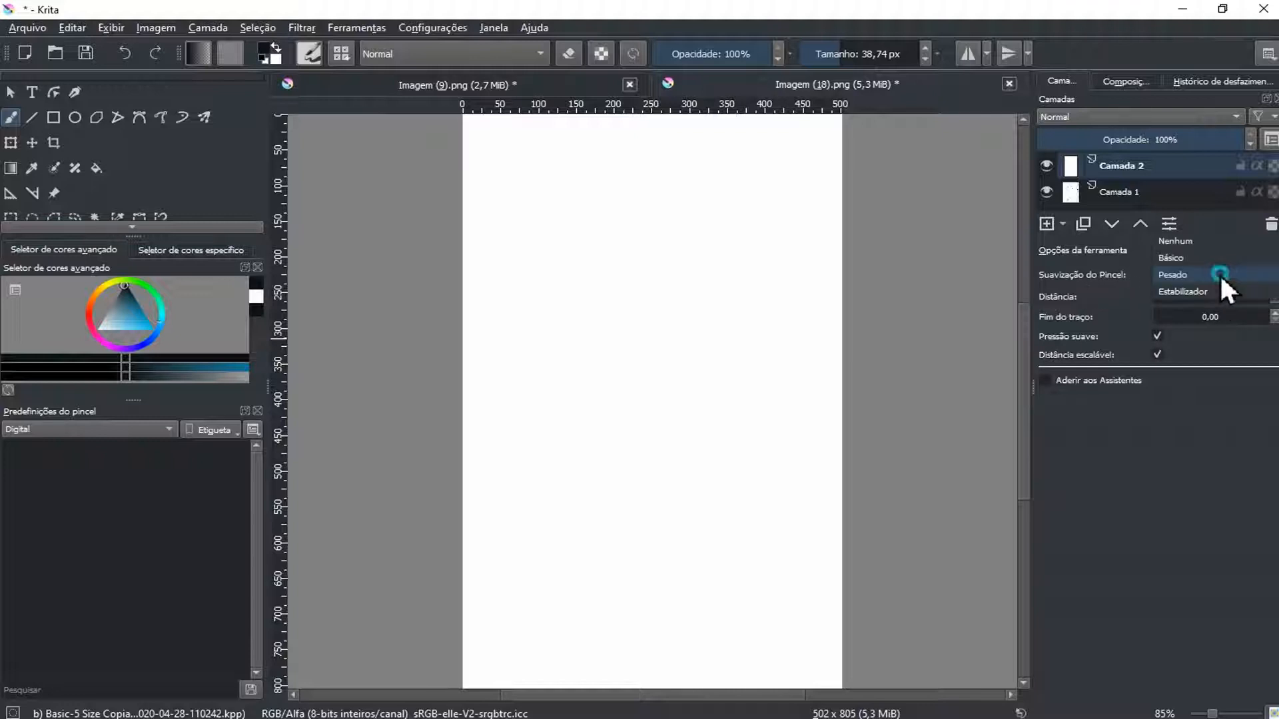
click(1190, 244)
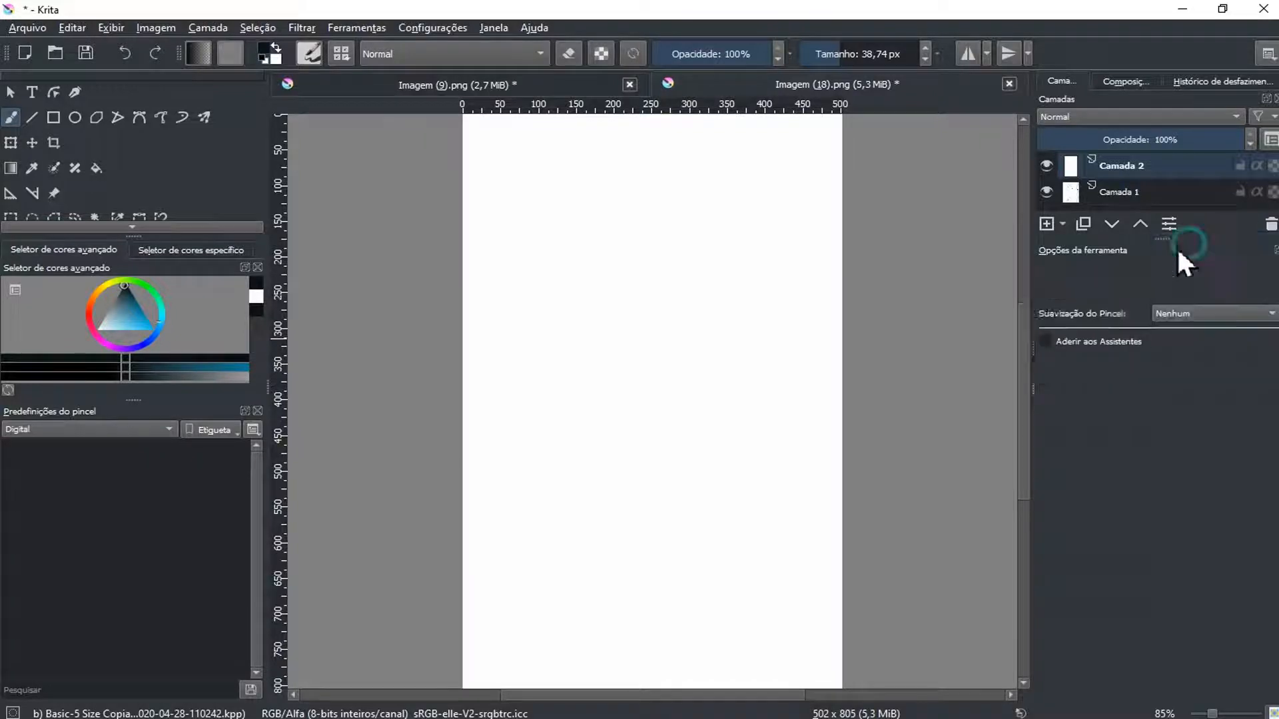
mouse_move(546, 429)
mouse_down()
mouse_move(597, 390)
mouse_move(751, 323)
mouse_up()
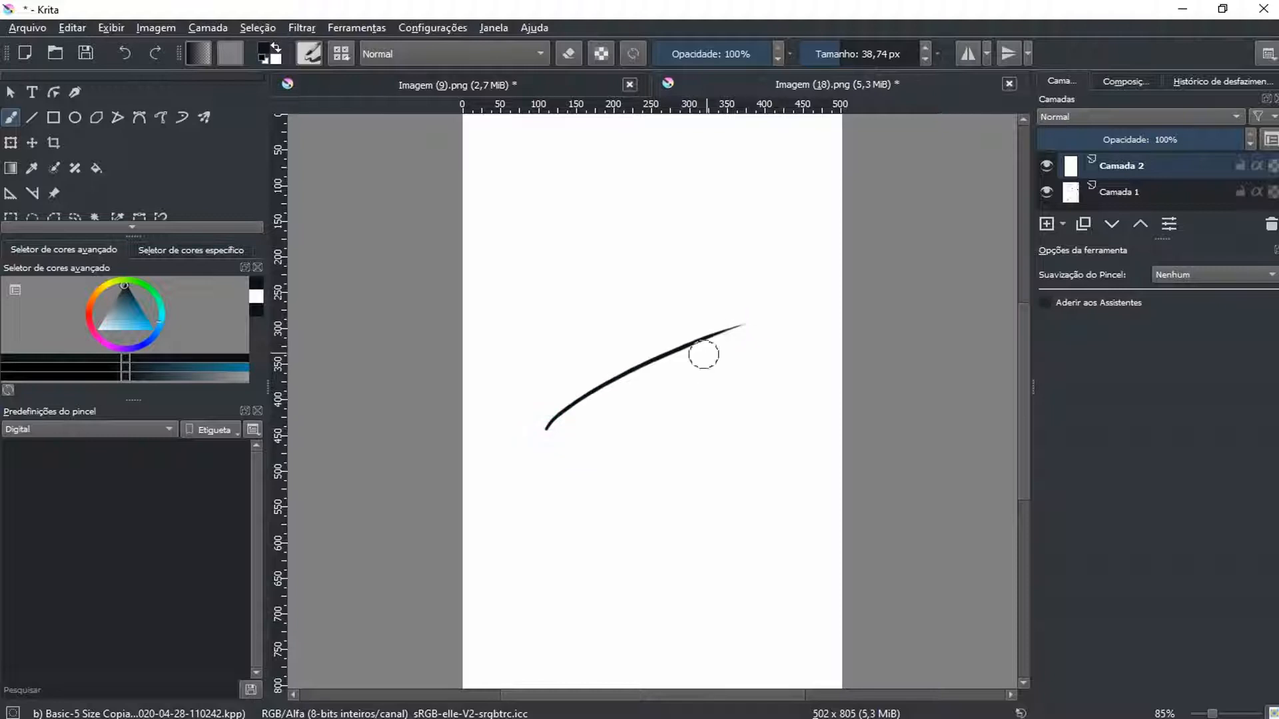
scroll(656, 381, down, 1)
scroll(655, 382, up, 4)
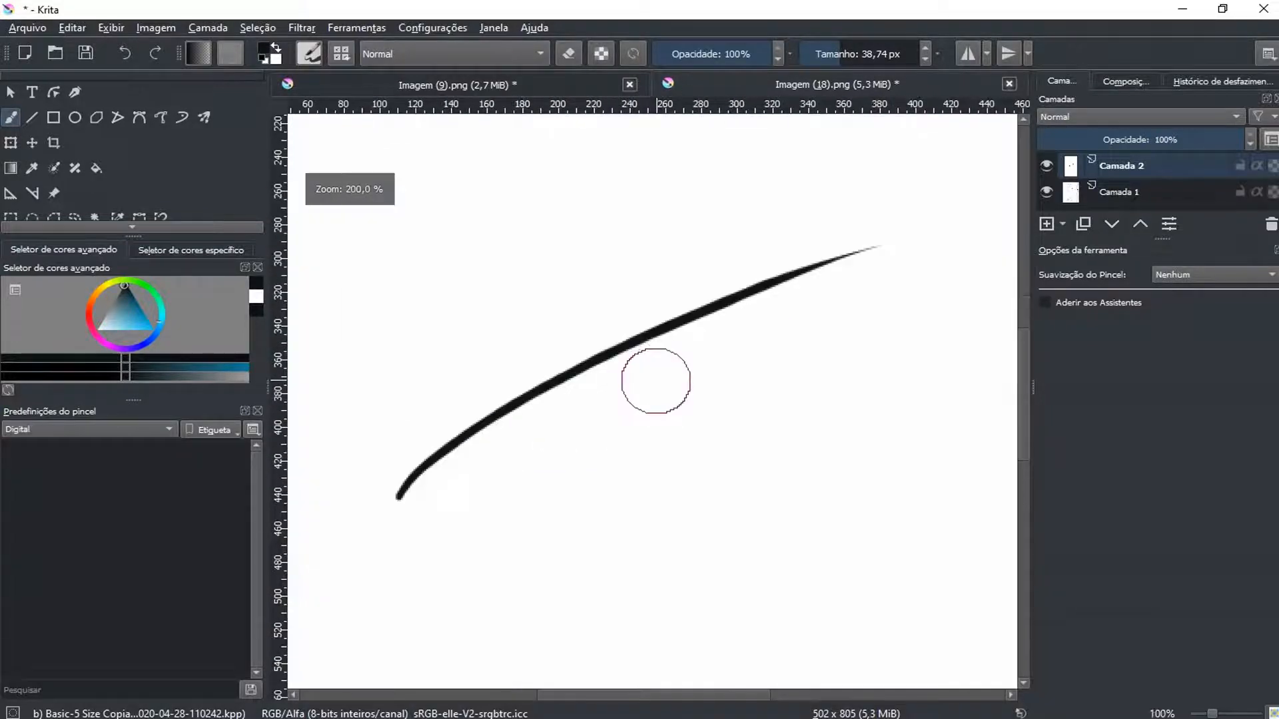
drag(635, 401, 847, 366)
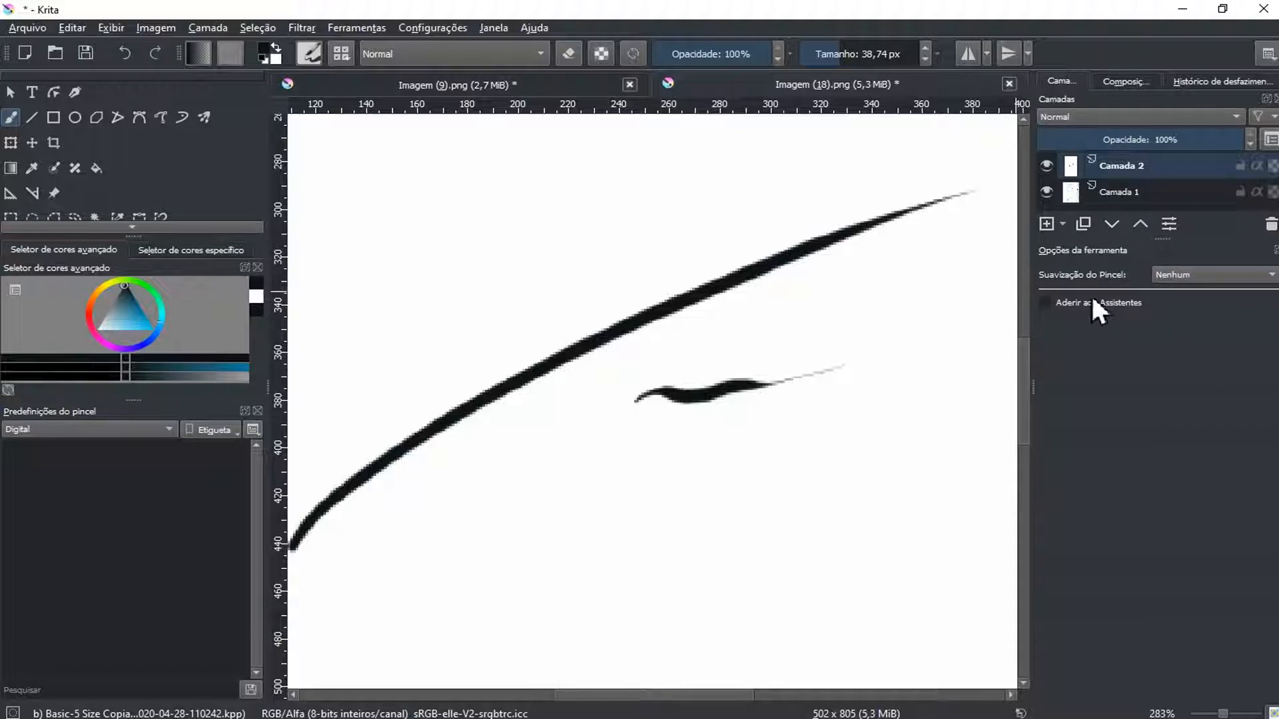
Step: Cycle the brush smoothing through Básico and Pesado, ending on Estabilizador
key(1)
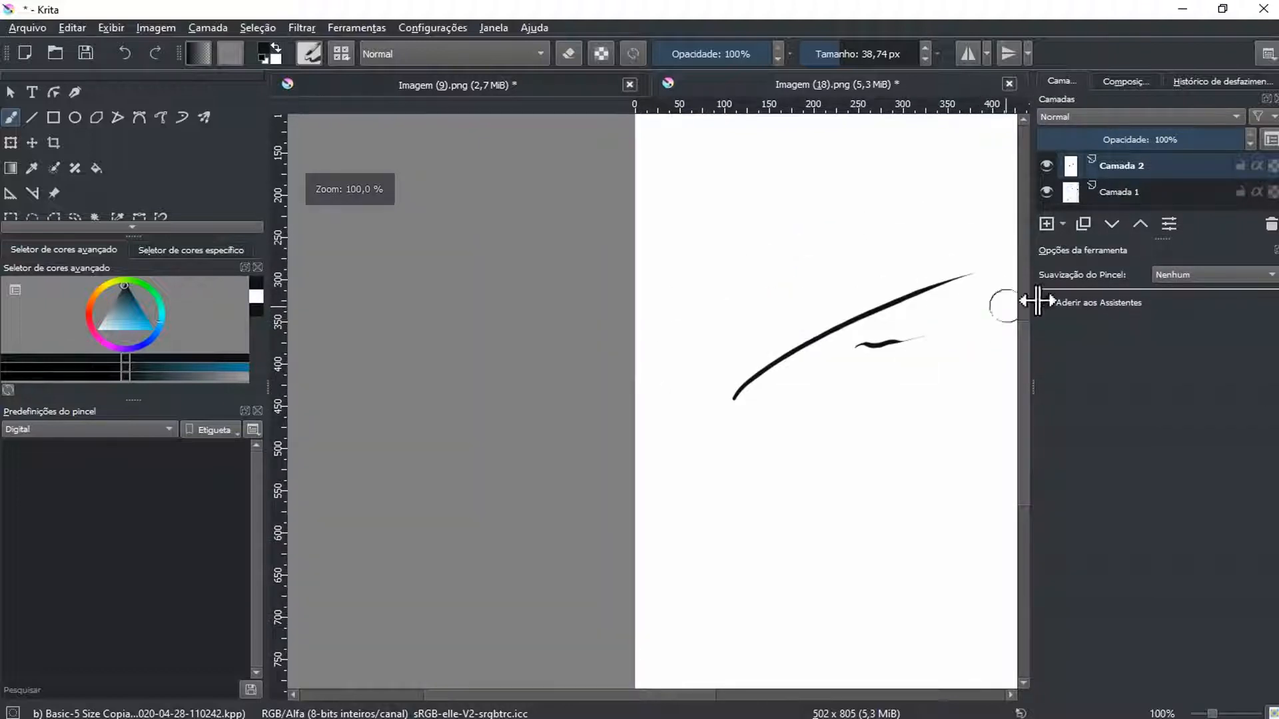
click(1172, 275)
click(1192, 291)
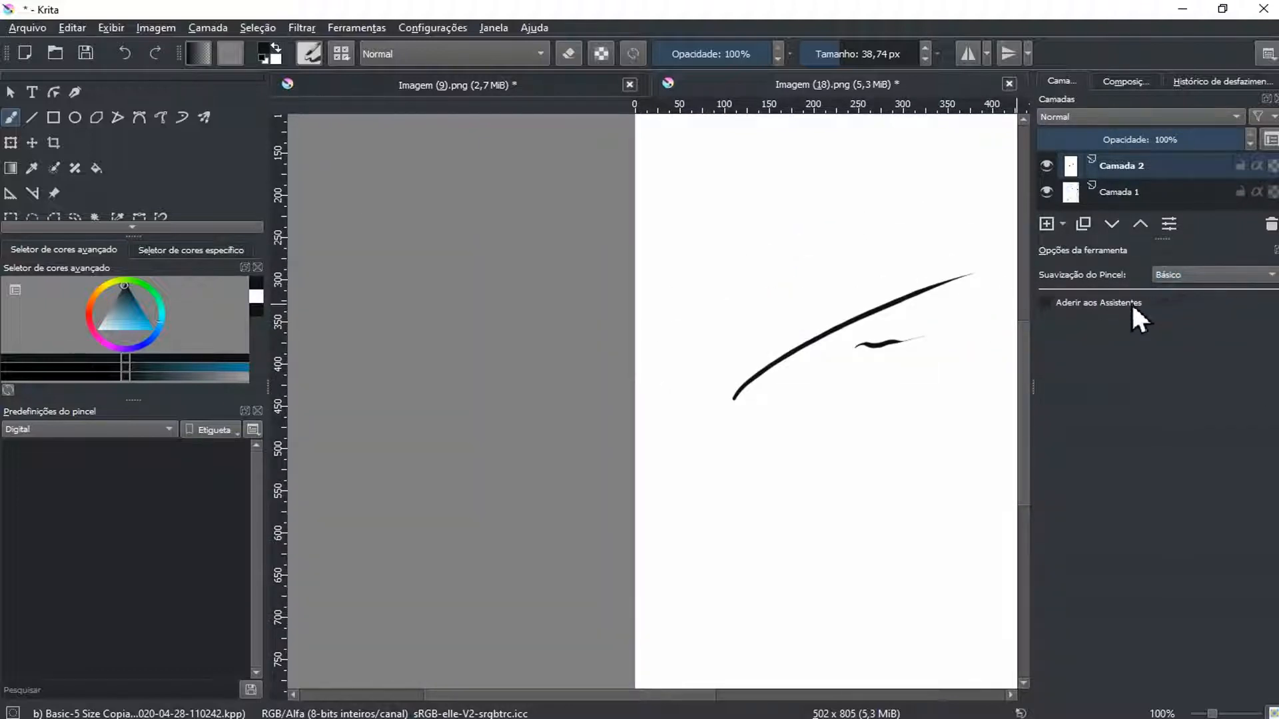
click(1184, 275)
click(1194, 291)
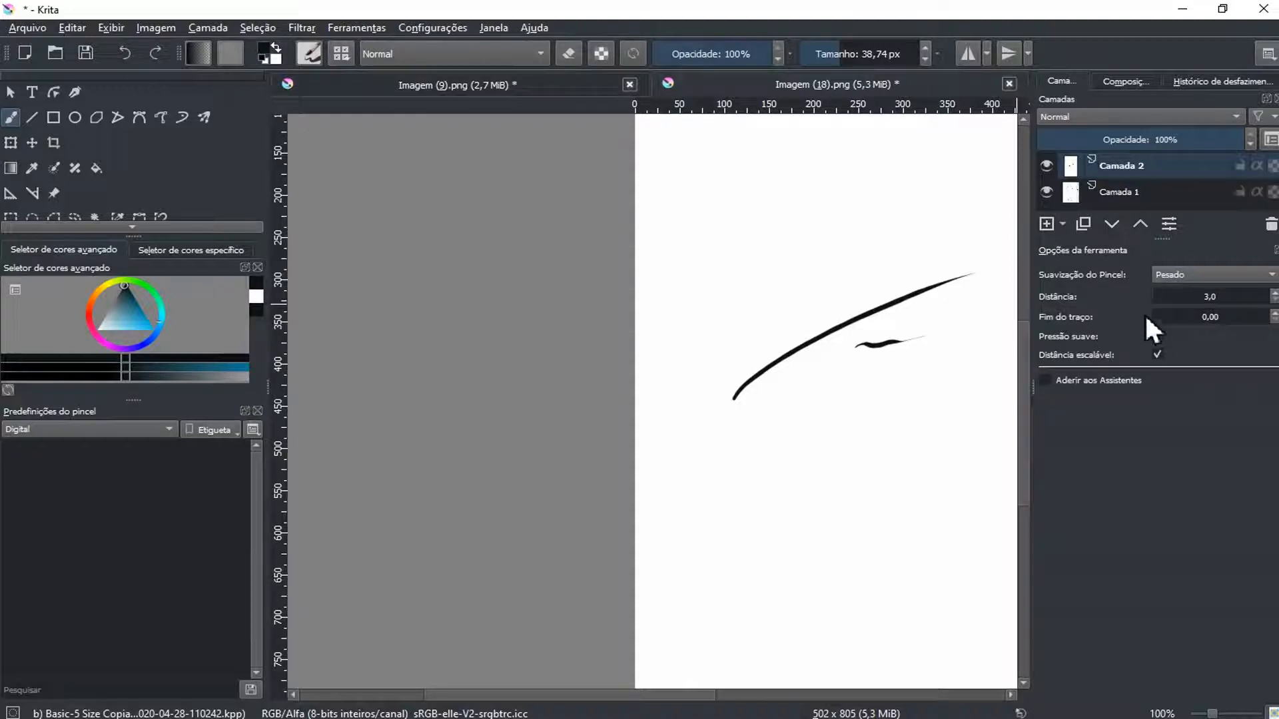
click(1174, 276)
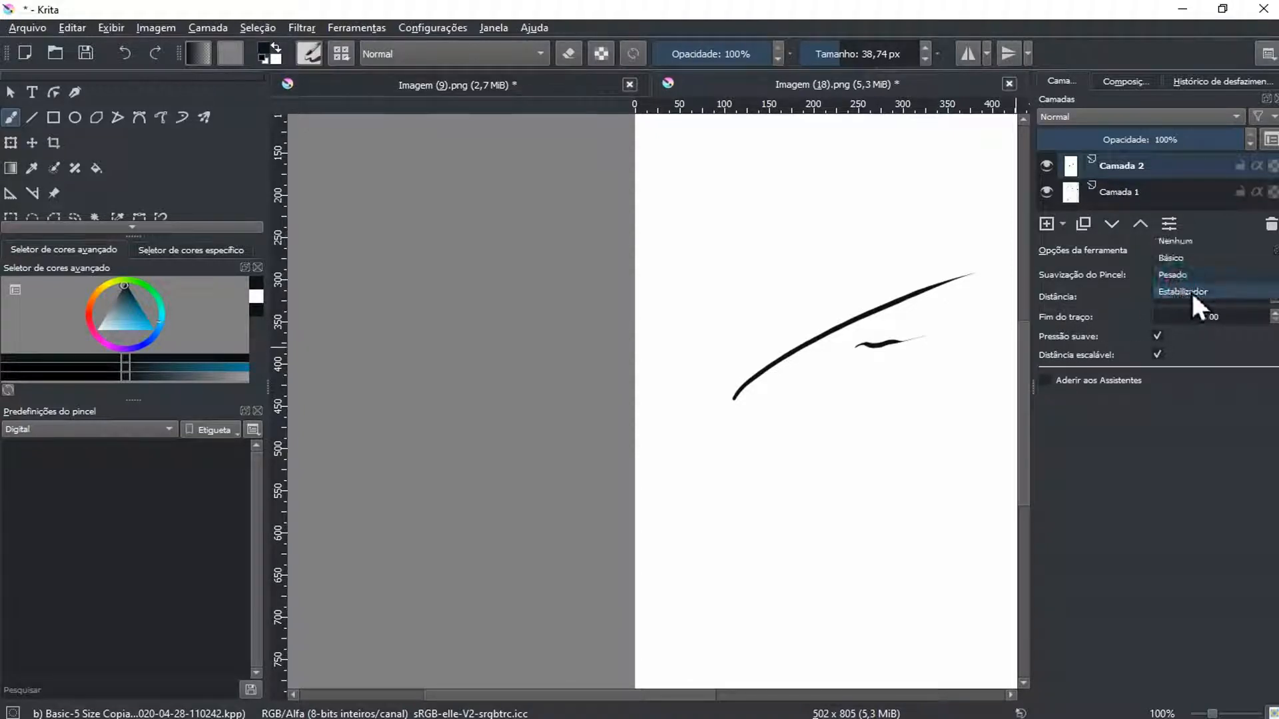
click(1192, 293)
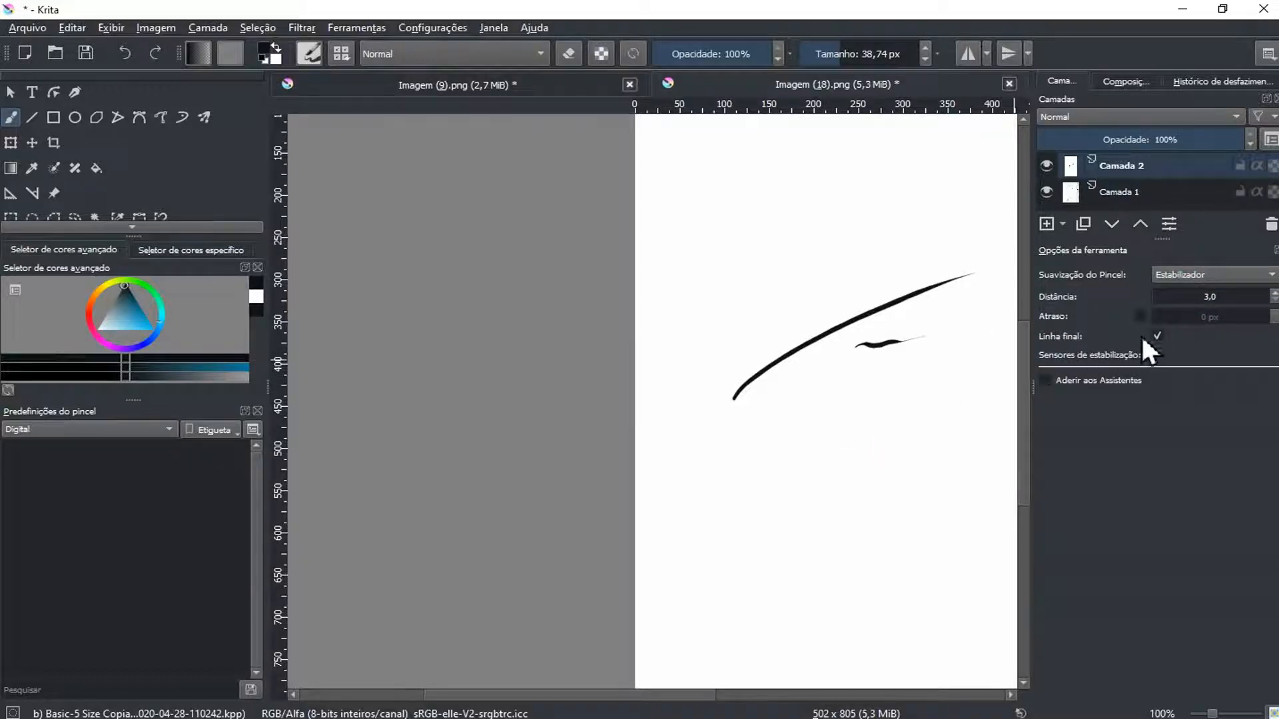
Step: Paint several long rising diagonal strokes above and below the existing ones using the Estabilizador smoothing
mouse_move(786, 471)
mouse_down()
mouse_move(896, 390)
mouse_move(955, 372)
mouse_up()
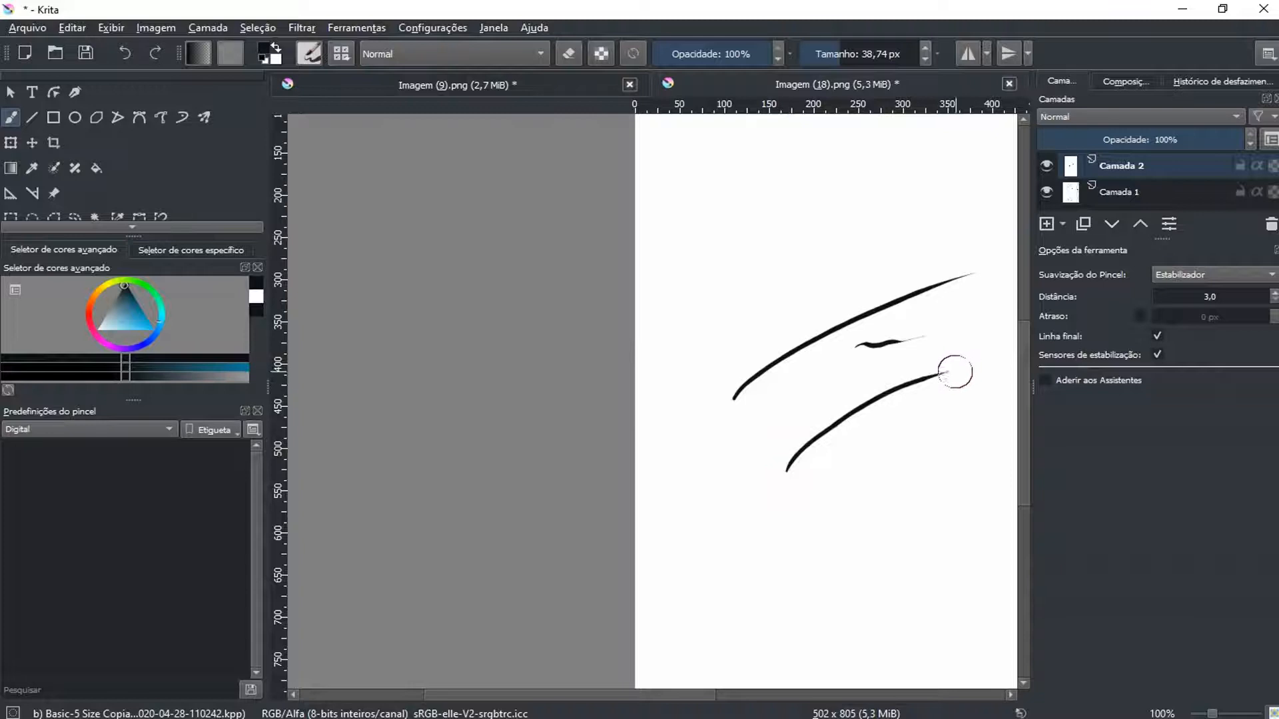
drag(826, 459, 1002, 363)
drag(653, 331, 1007, 212)
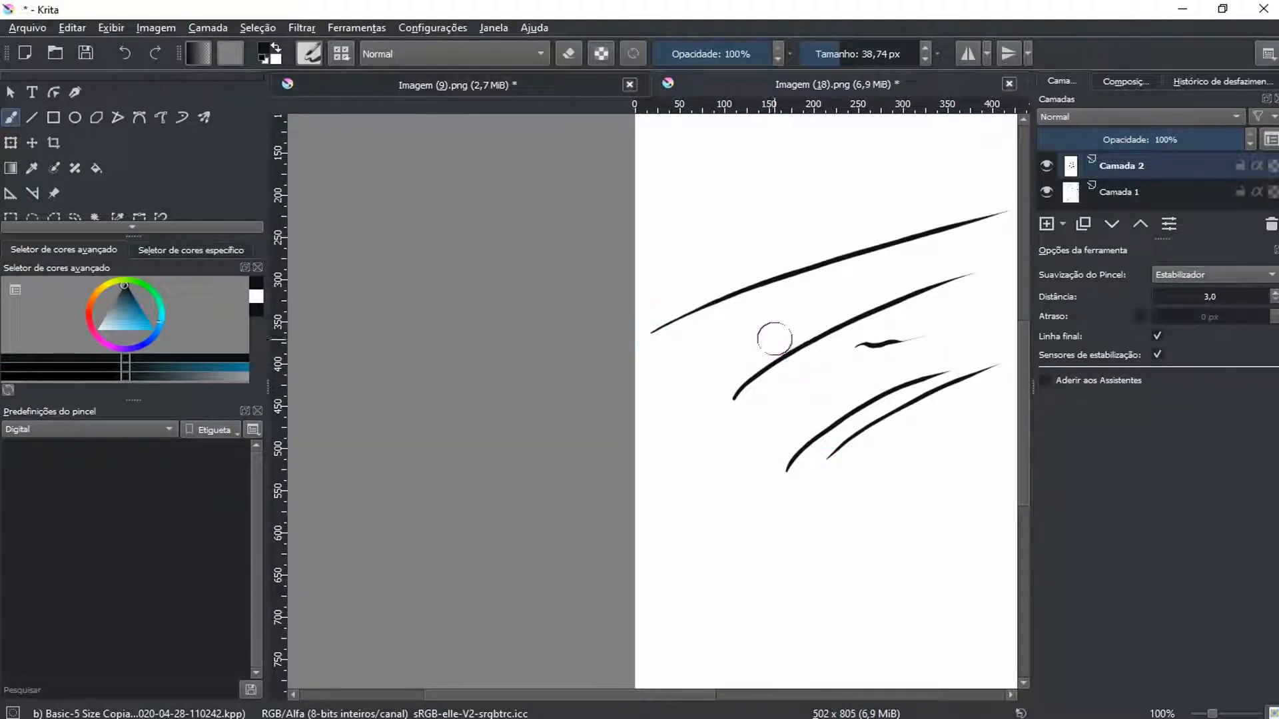
drag(765, 308, 443, 382)
drag(380, 312, 702, 204)
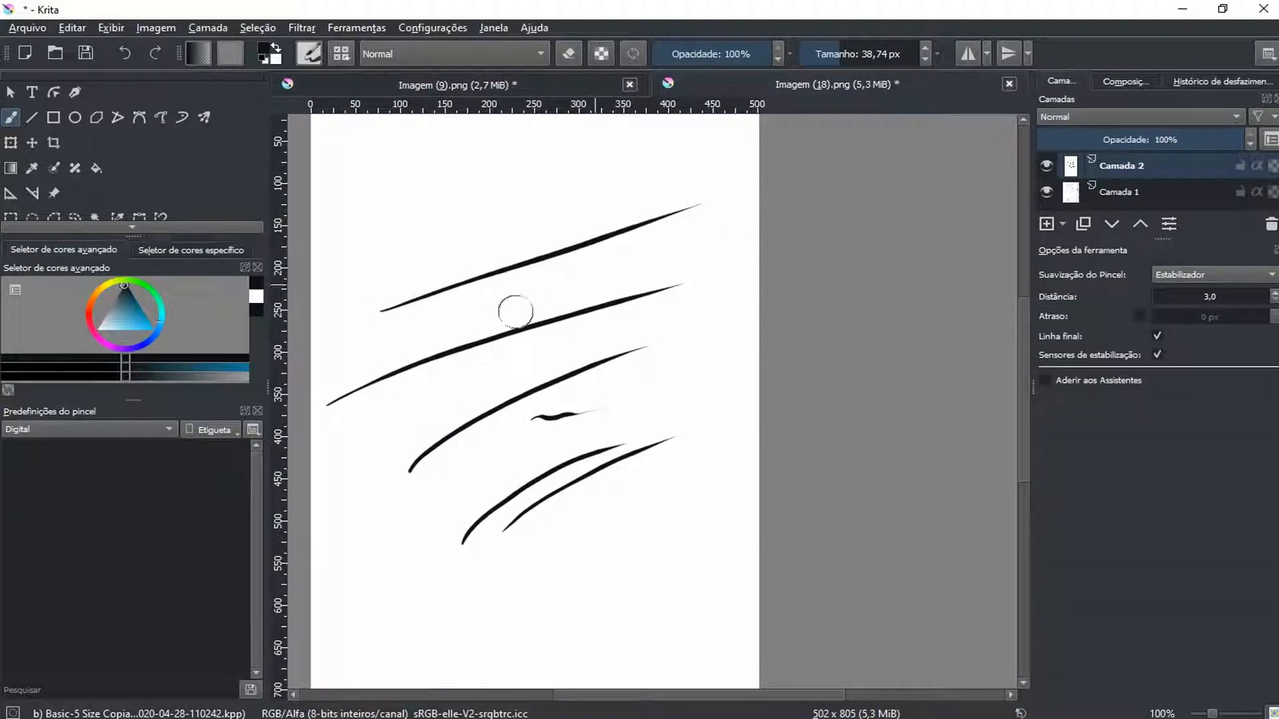
drag(419, 334, 681, 252)
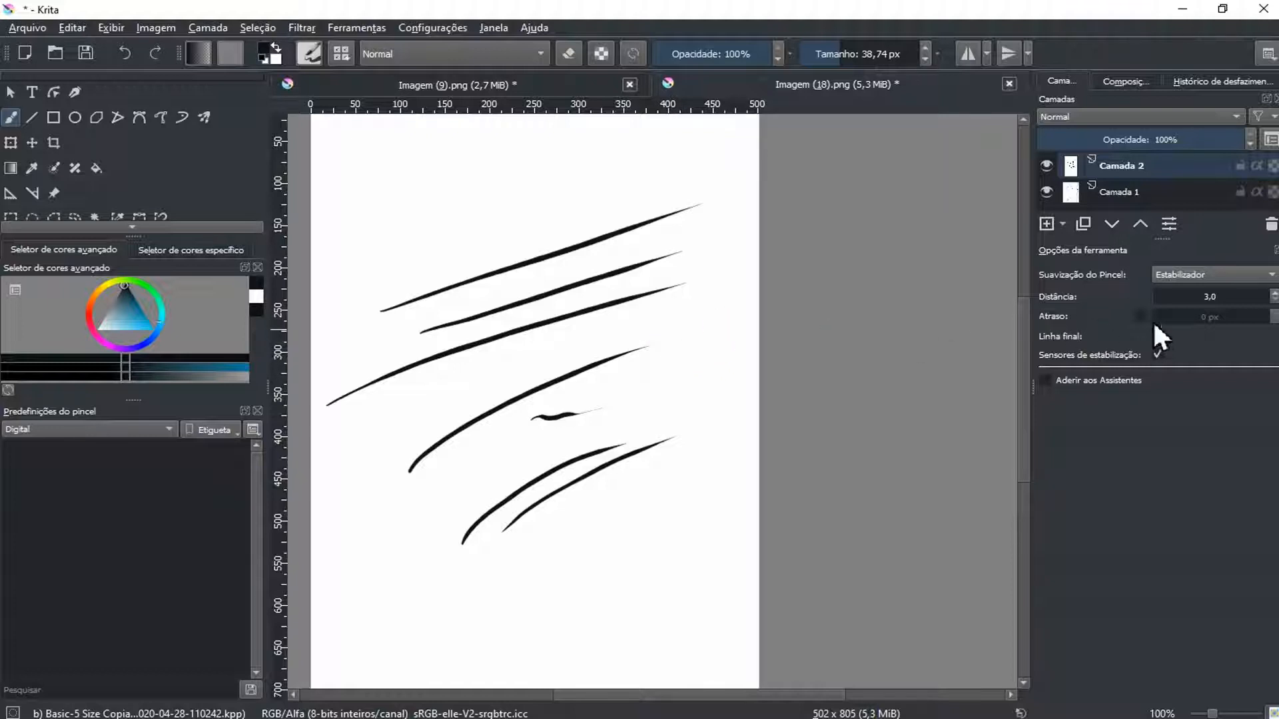
Step: Set the brush smoothing to Pesado and undo every test stroke on Camada 2
click(1183, 275)
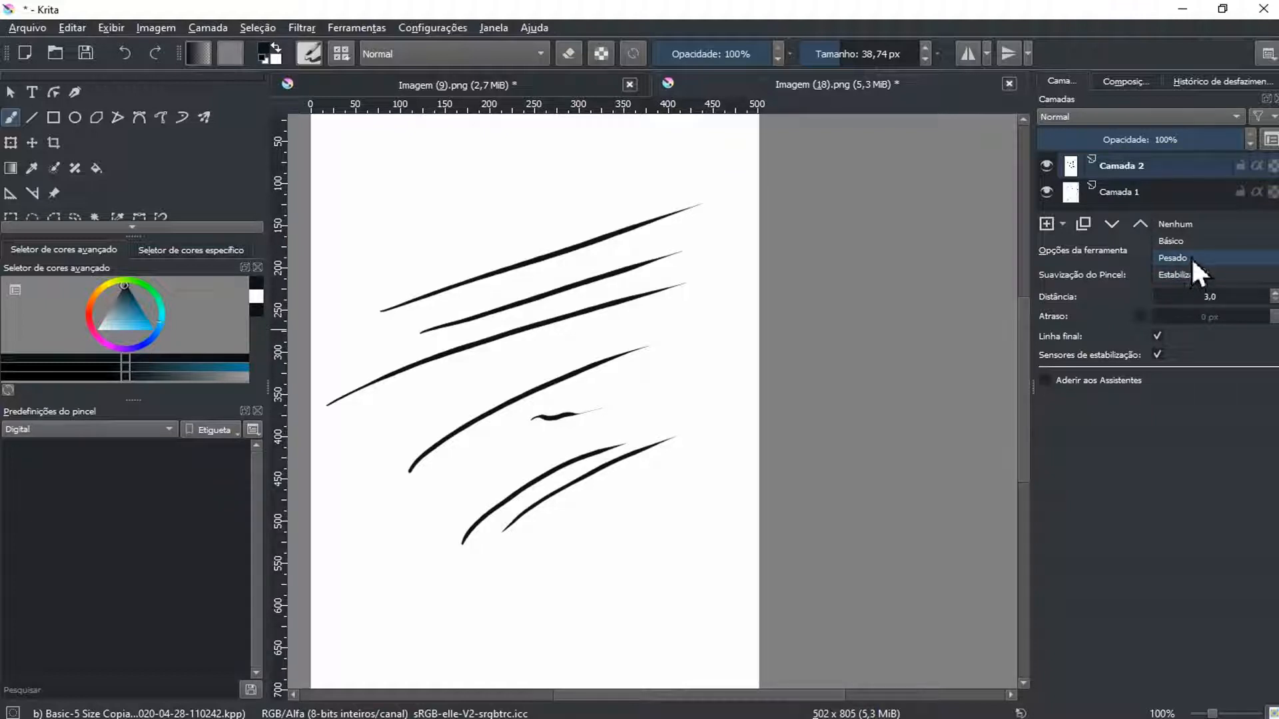
click(1191, 257)
key(ctrl+z)
key(ctrl+z)
key(ctrl+z)
key(ctrl+z)
key(ctrl+z)
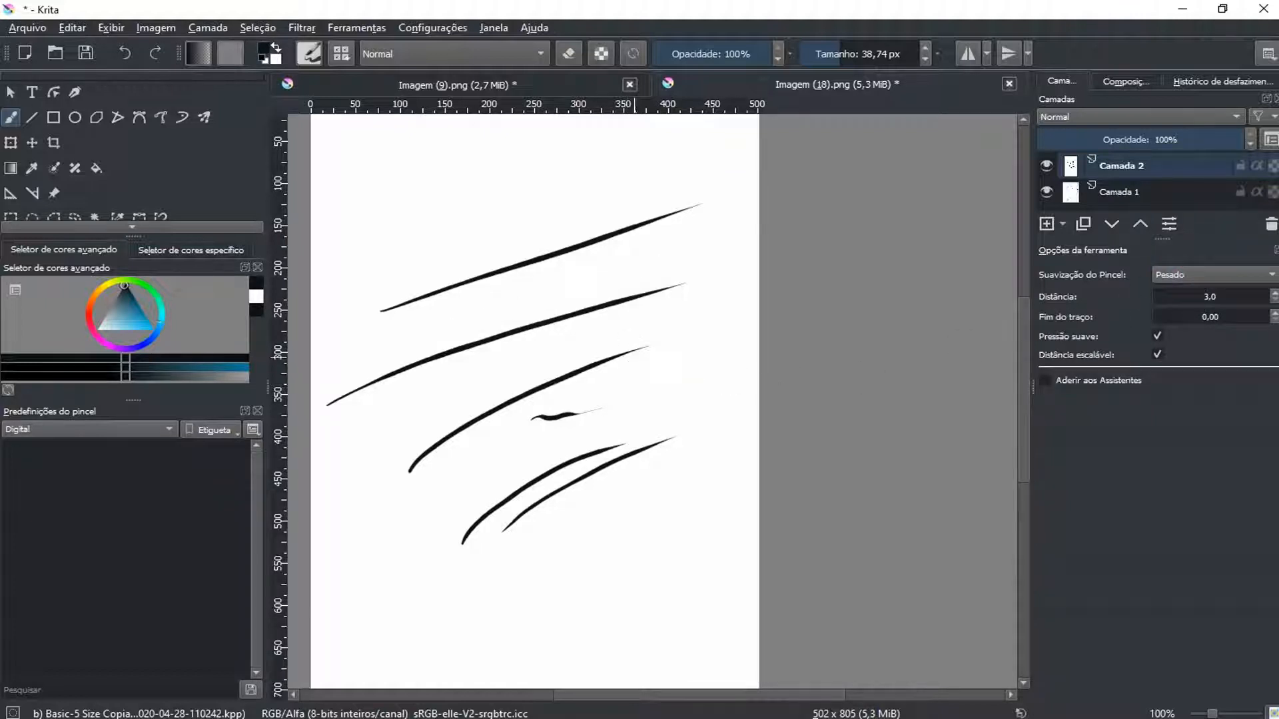
key(ctrl+z)
key(ctrl+z)
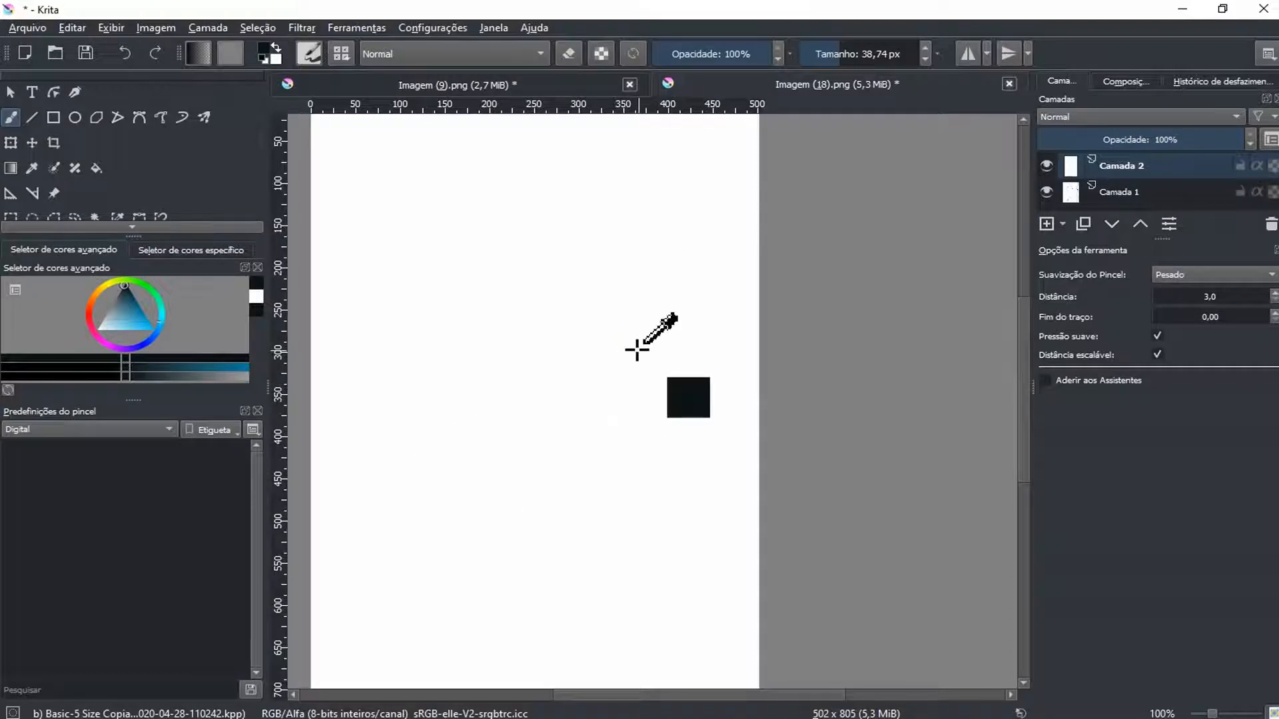
Step: Activate the Multibrush tool with the whole blank page in view
mouse_move(624, 360)
mouse_down()
mouse_move(717, 324)
mouse_move(794, 357)
mouse_up()
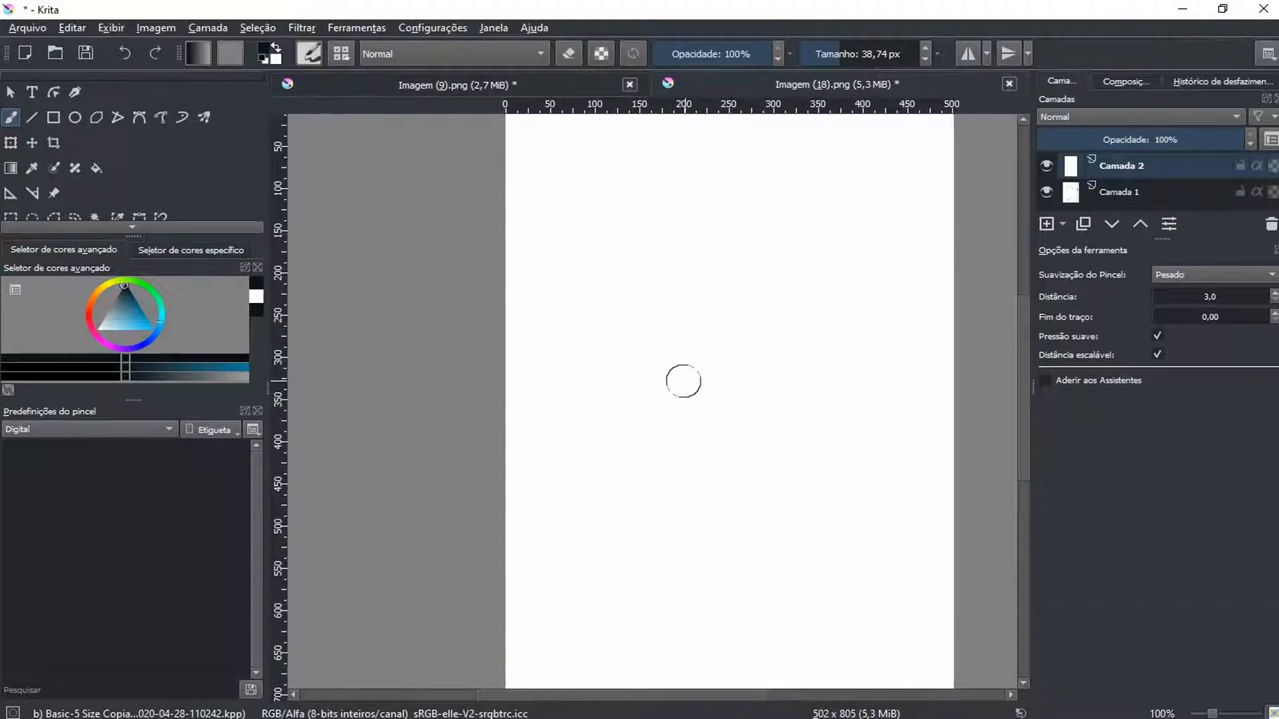
mouse_move(780, 288)
mouse_down()
mouse_move(672, 338)
mouse_move(711, 302)
mouse_up()
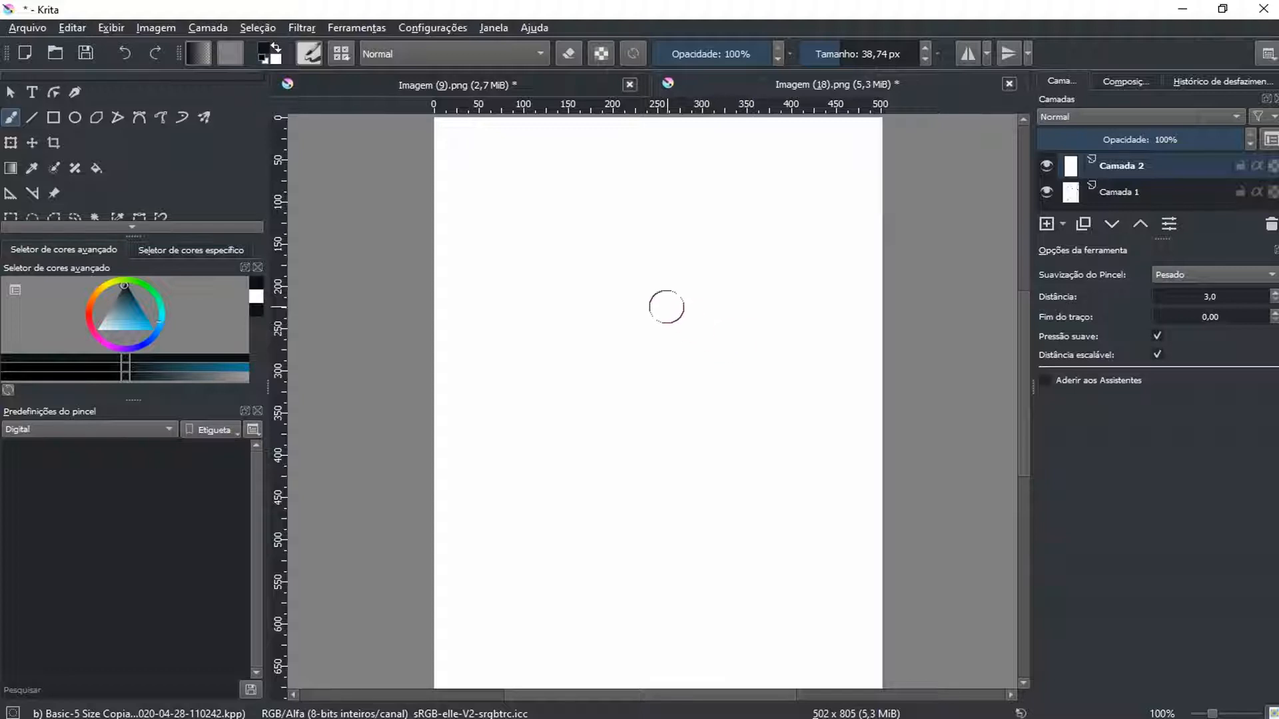
scroll(649, 335, down, 1)
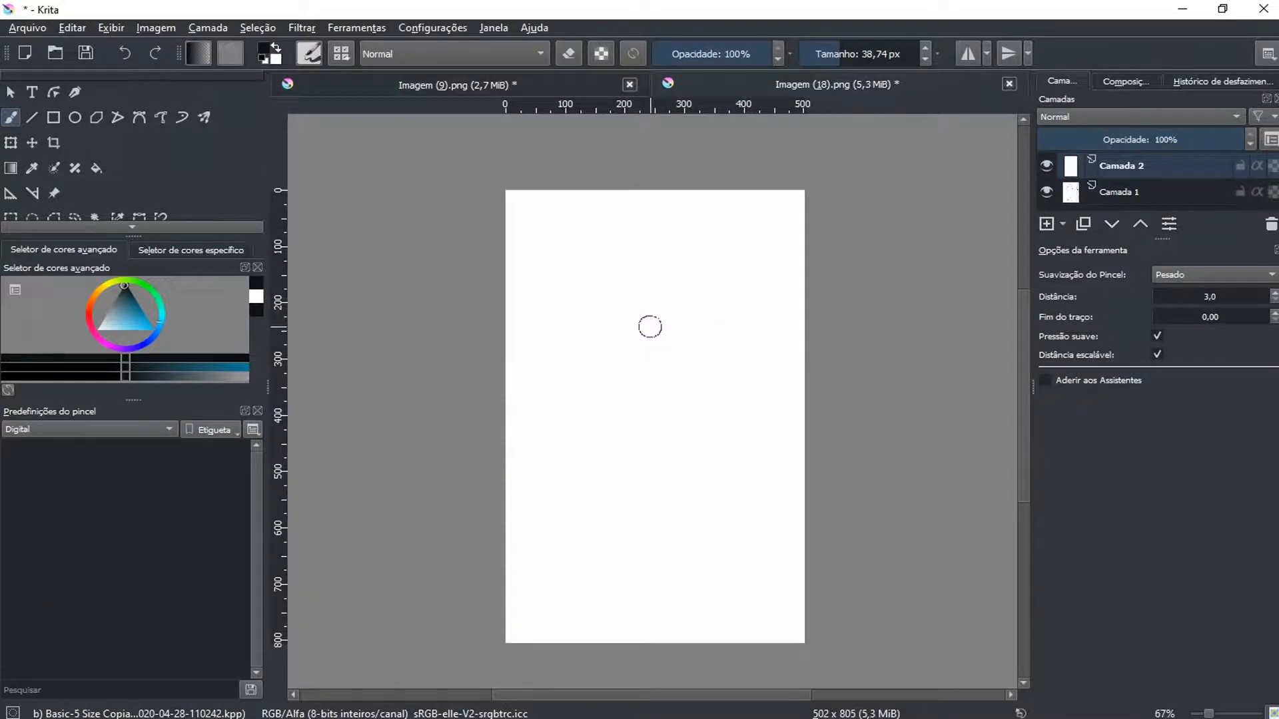
key(q)
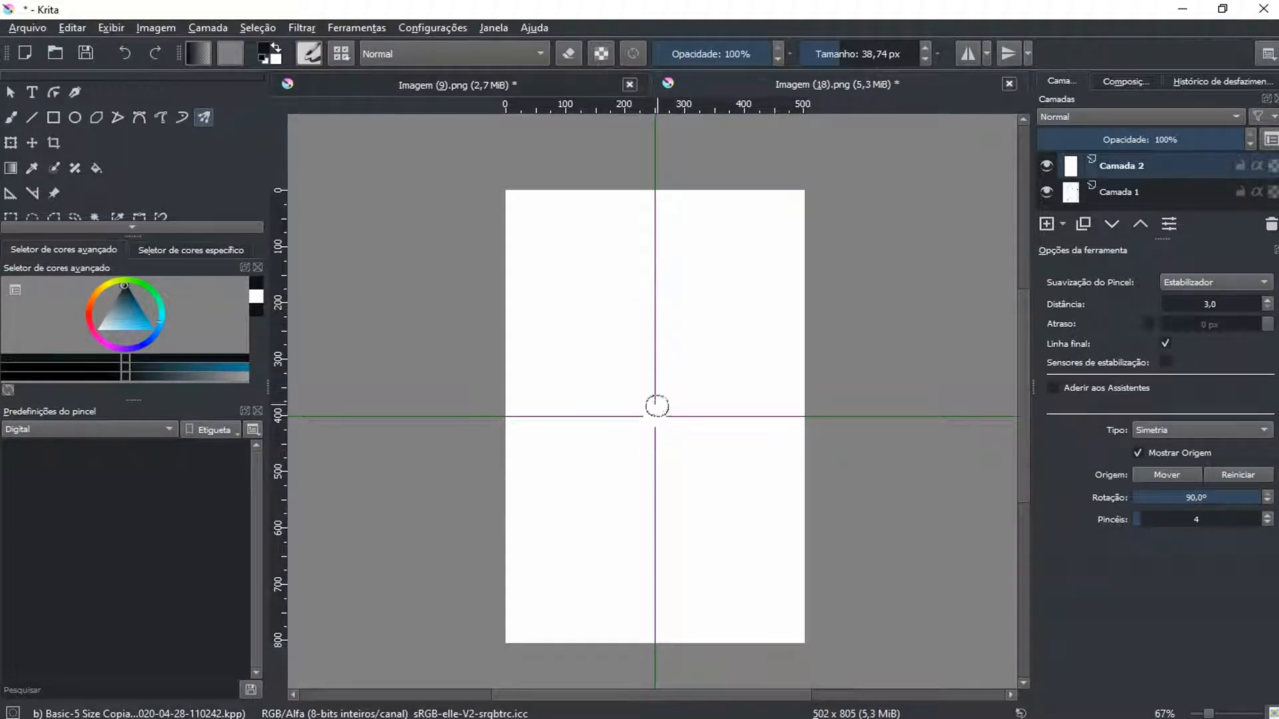
mouse_move(660, 386)
mouse_down()
mouse_move(665, 285)
mouse_move(656, 362)
mouse_up()
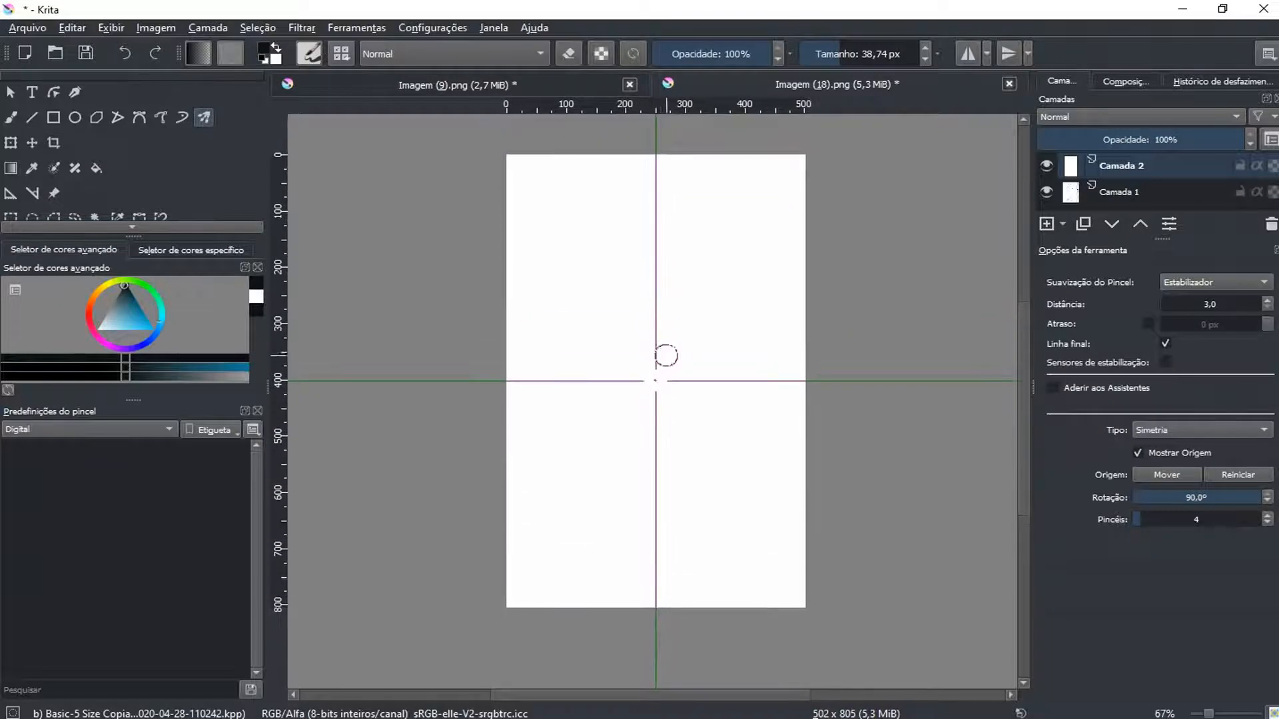
scroll(672, 350, up, 1)
scroll(672, 350, down, 1)
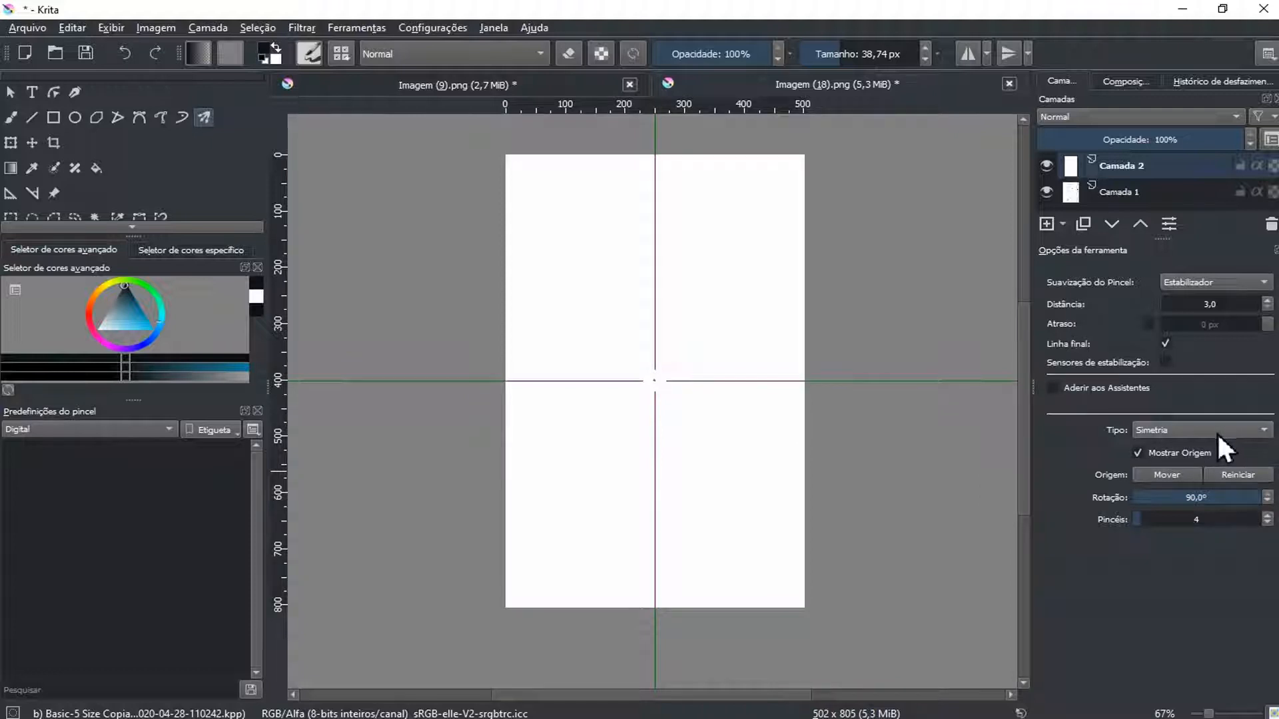
Step: Alternate the Multibrush type between Espelho and Traduzir, ending on Traduzir
click(1199, 429)
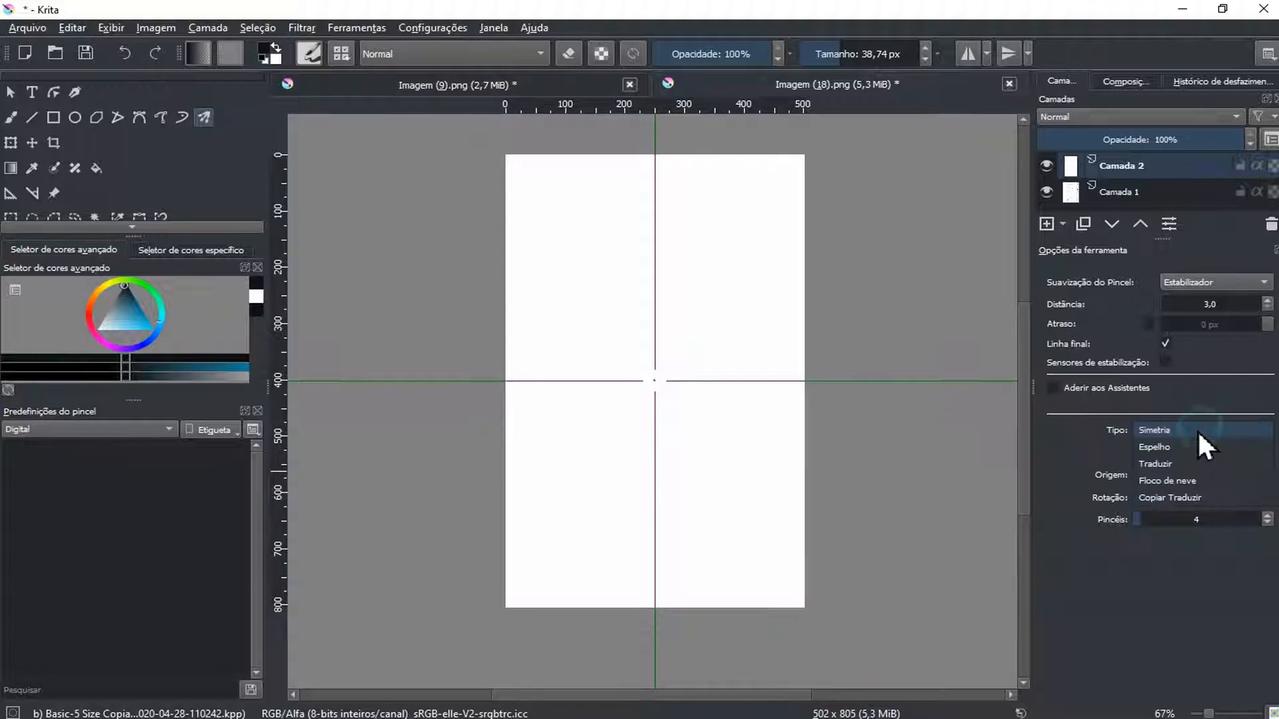
click(1182, 445)
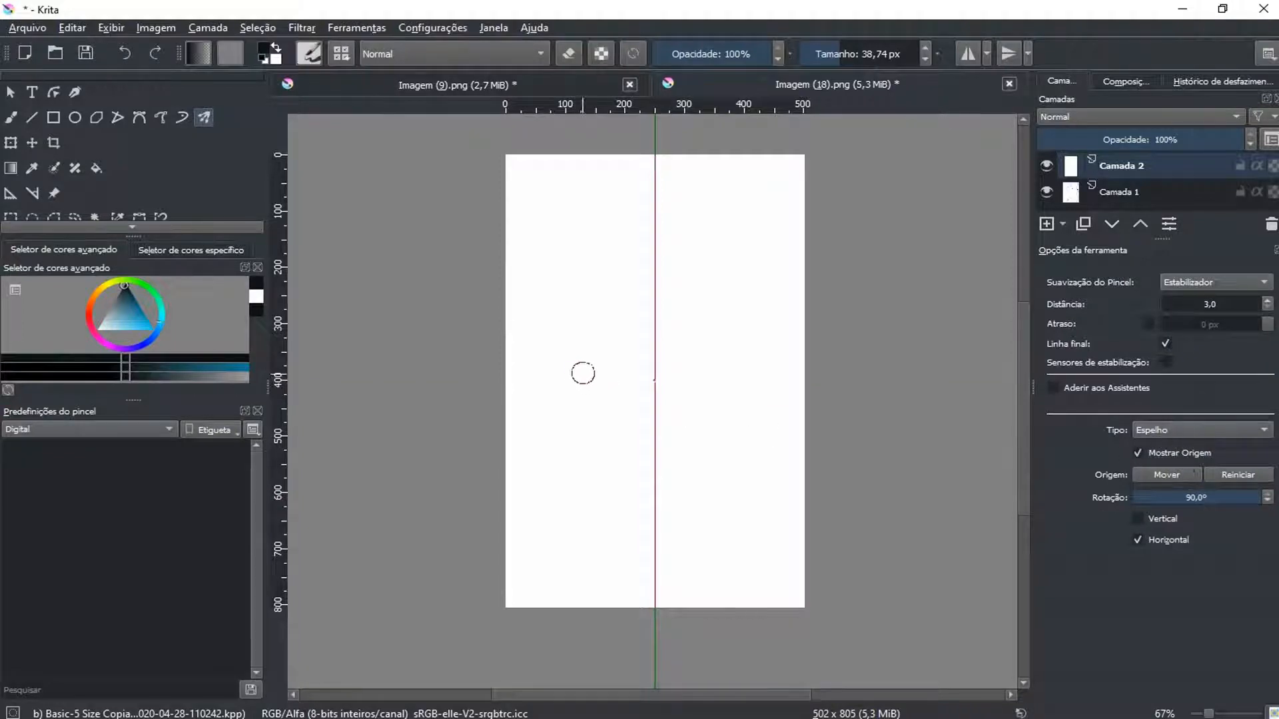
click(1170, 429)
click(1171, 448)
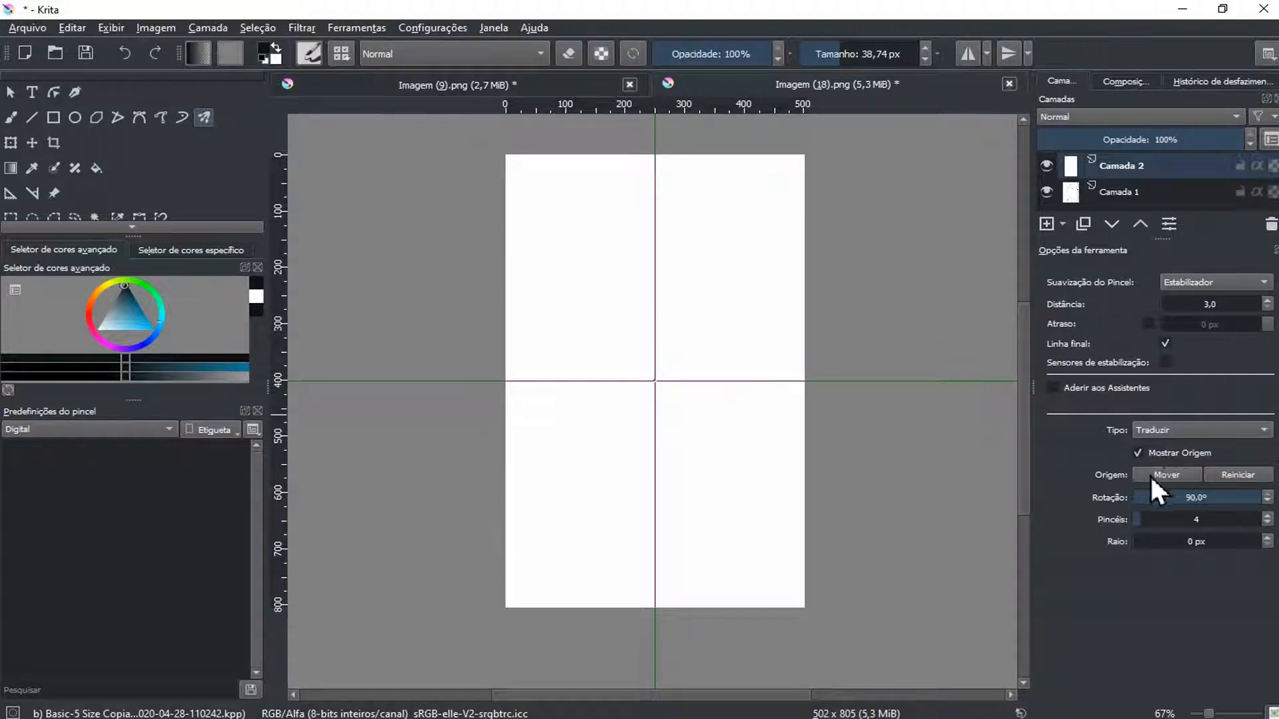
click(1173, 429)
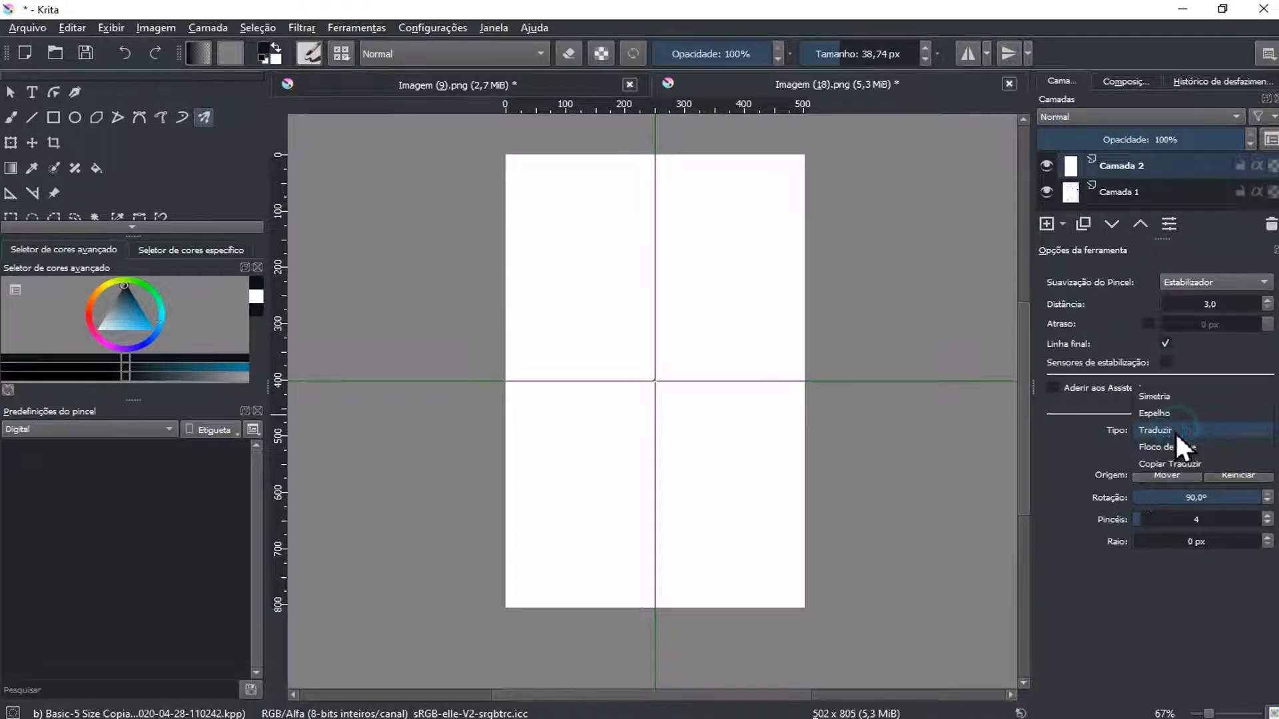
click(1173, 414)
click(1179, 431)
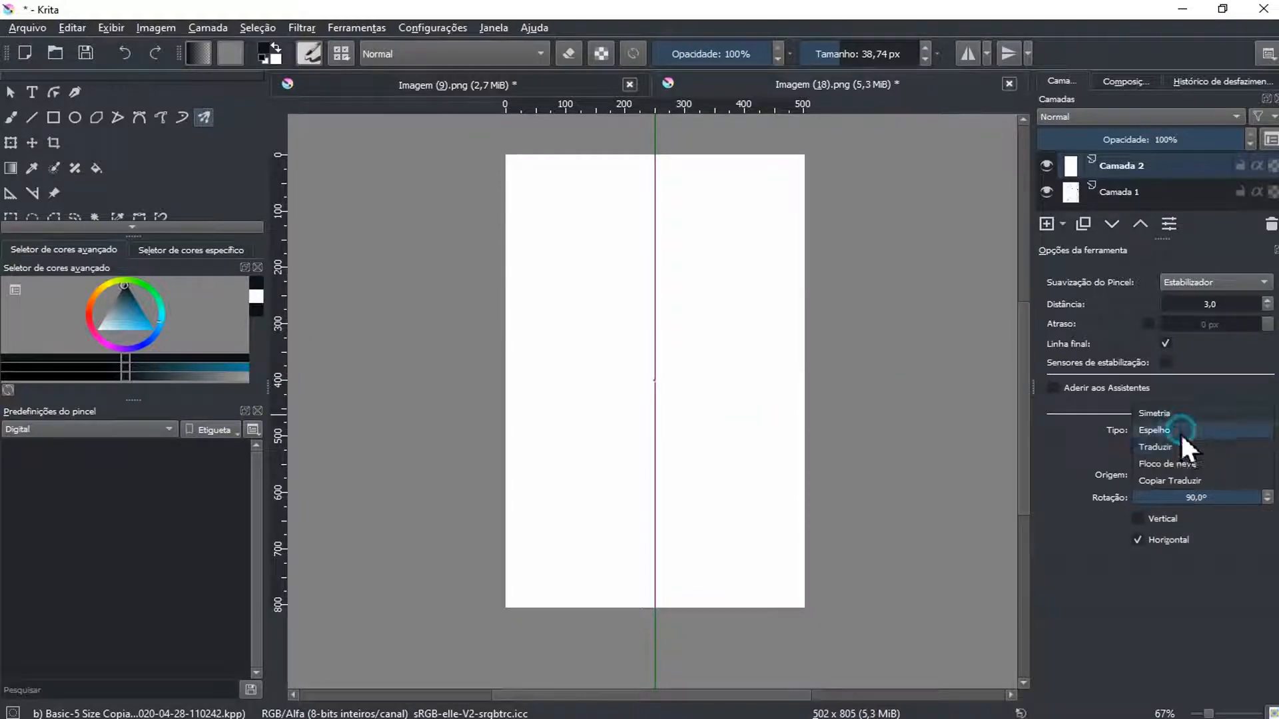
click(1172, 448)
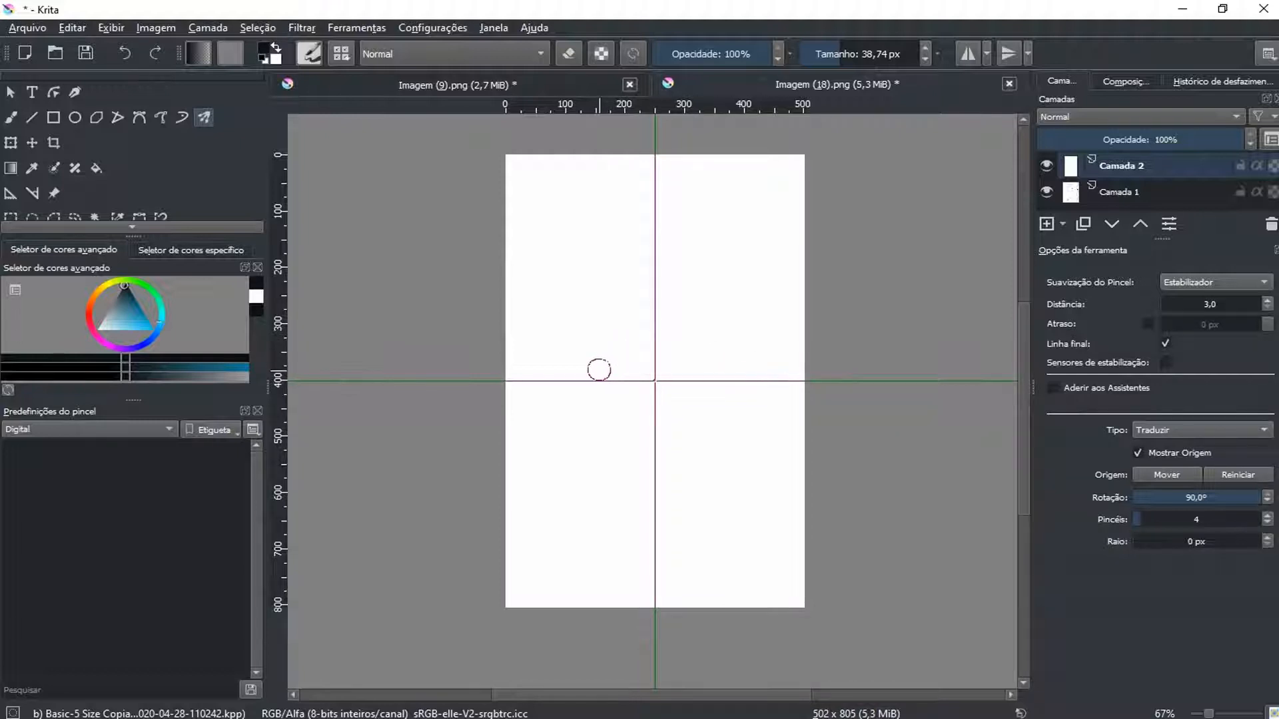
Step: Paint looping scribbles across the middle of the page with the Traduzir Multibrush using 4 brushes
drag(561, 414, 610, 358)
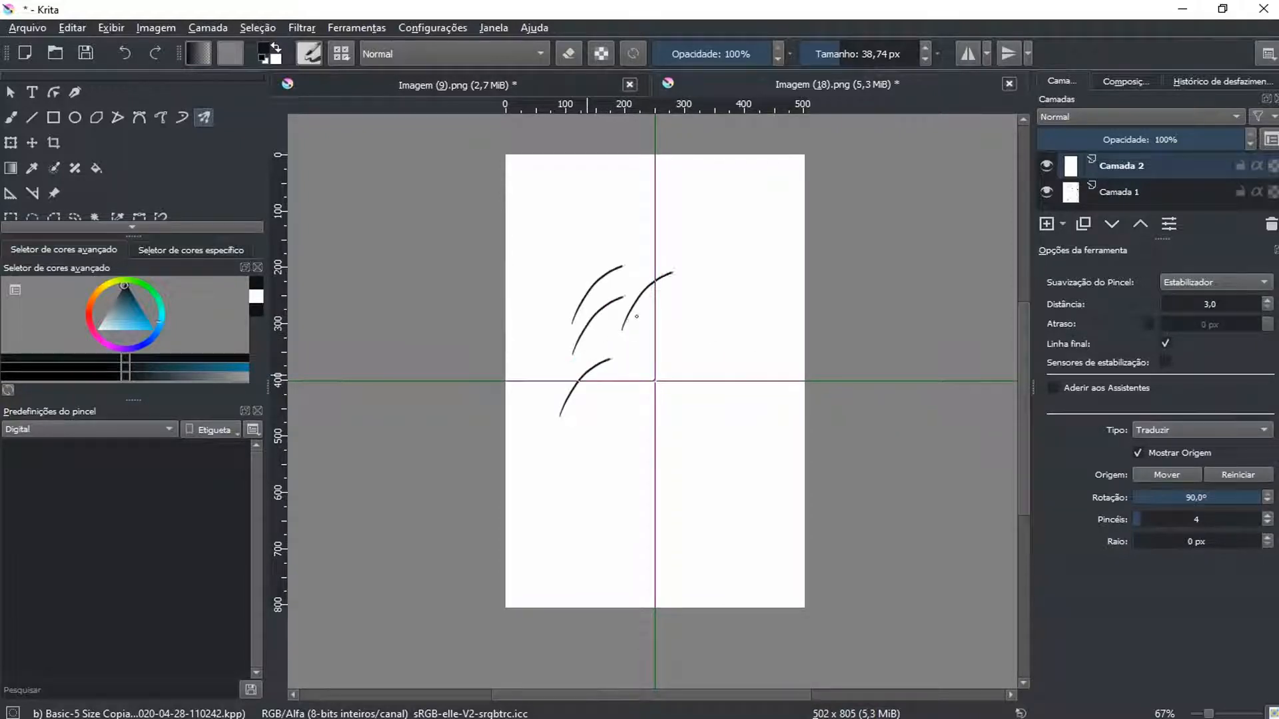
drag(680, 315, 717, 343)
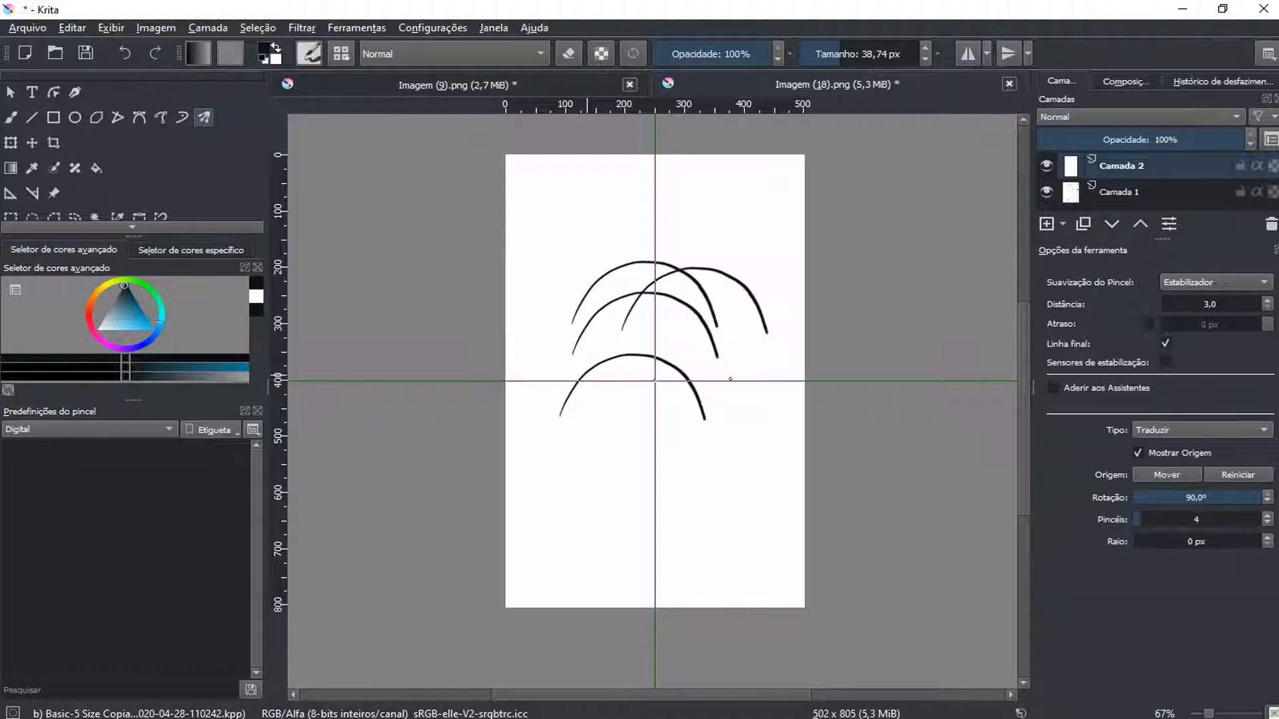
mouse_move(680, 433)
mouse_down()
mouse_move(630, 467)
mouse_move(593, 427)
mouse_move(636, 393)
mouse_move(680, 399)
mouse_move(603, 373)
mouse_move(556, 417)
mouse_move(740, 393)
mouse_move(617, 365)
mouse_move(740, 283)
mouse_move(750, 373)
mouse_move(791, 399)
mouse_up()
Step: Undo the looping scribbles painted with the Traduzir Multibrush on Camada 2
click(1140, 432)
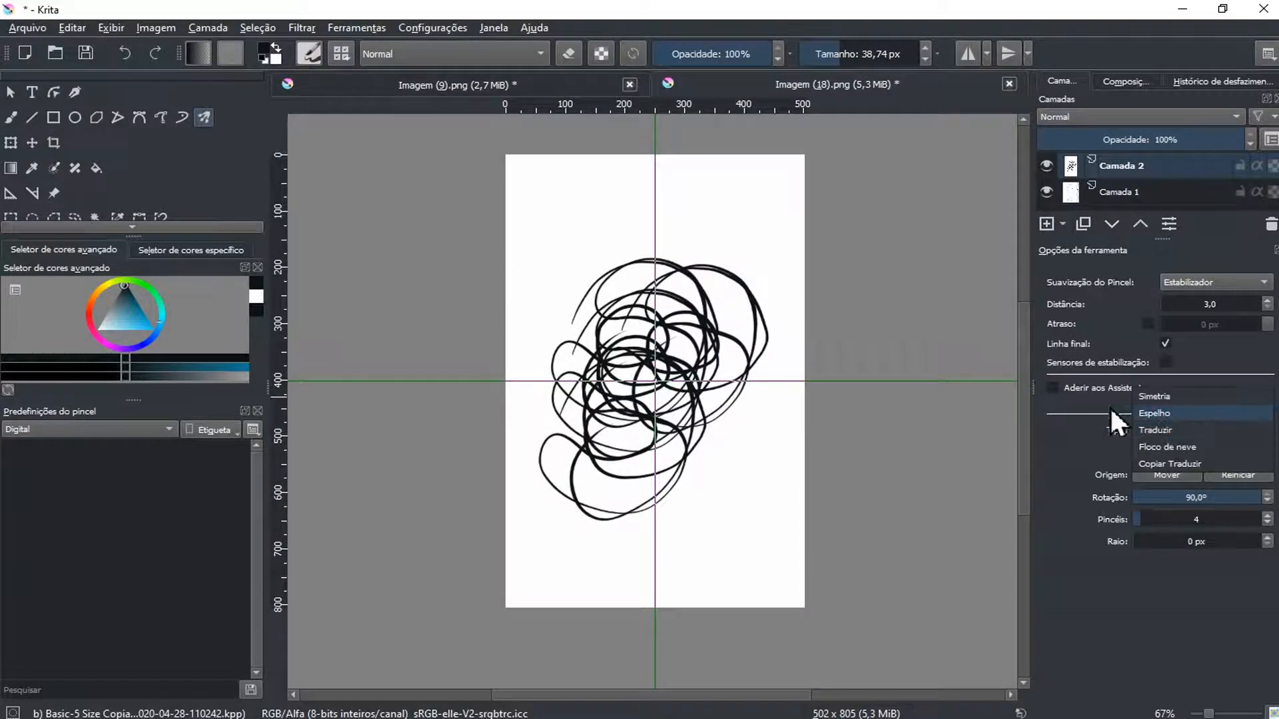
click(756, 286)
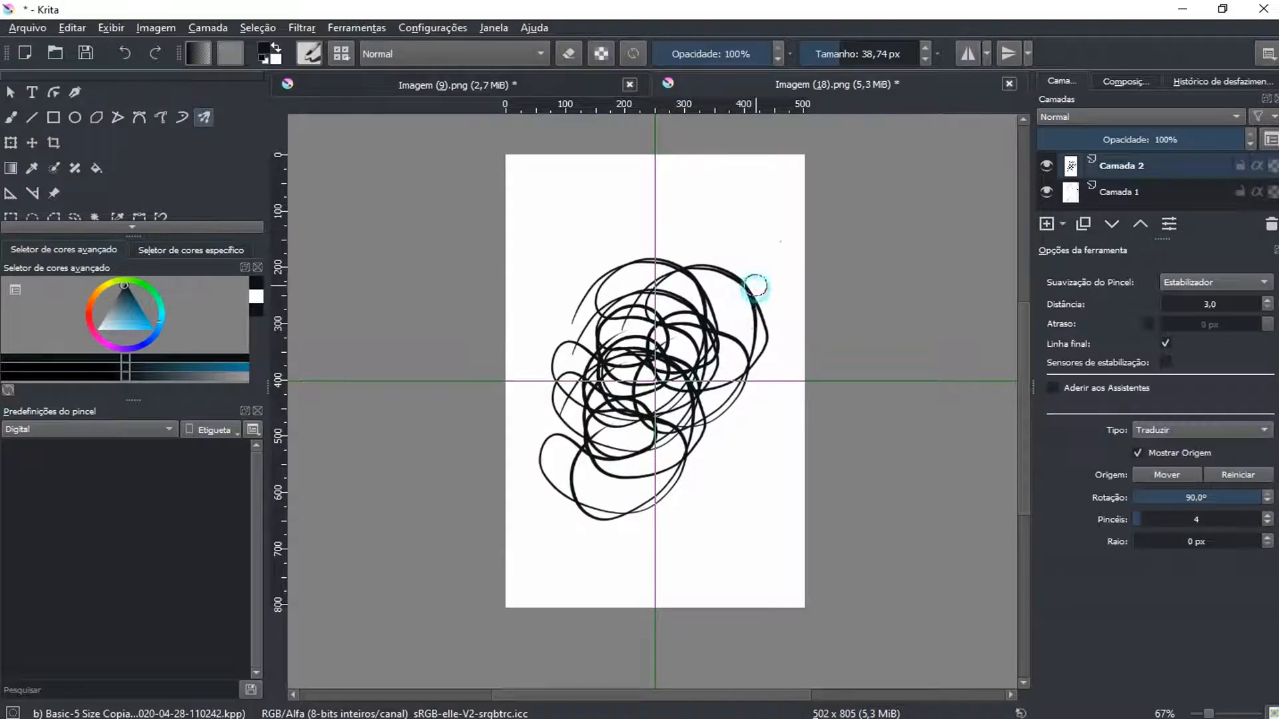
key(ctrl+z)
Step: With the Multibrush type set to Espelho, paint a curling stroke mirrored across the vertical axis and clear it from the layer
click(1173, 430)
click(1170, 412)
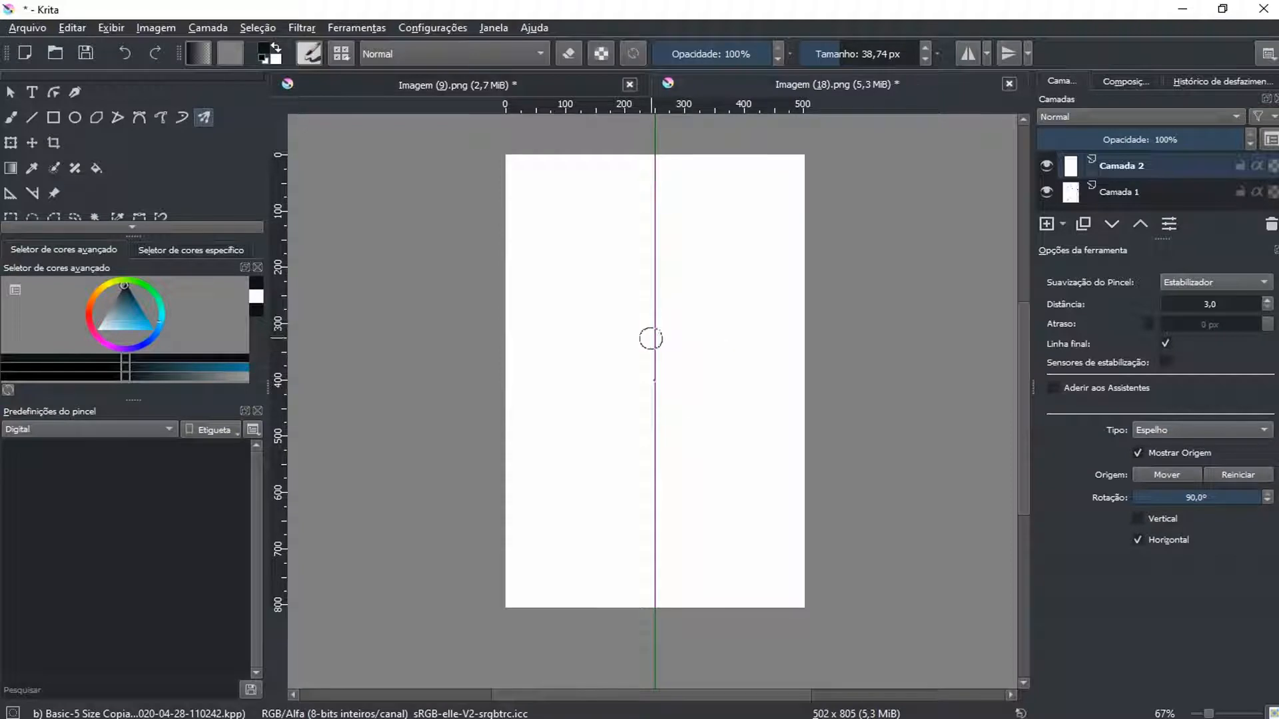
mouse_move(571, 363)
mouse_down()
mouse_move(593, 327)
mouse_move(607, 348)
mouse_move(608, 409)
mouse_up()
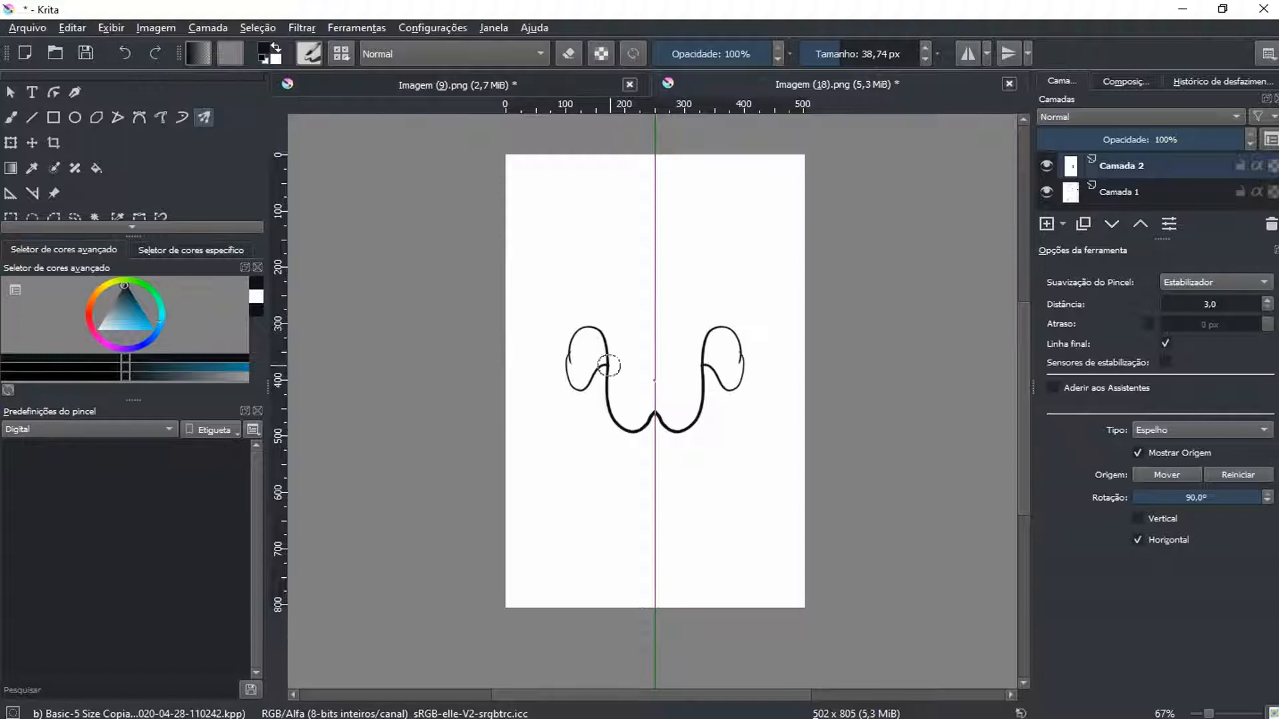
key(Delete)
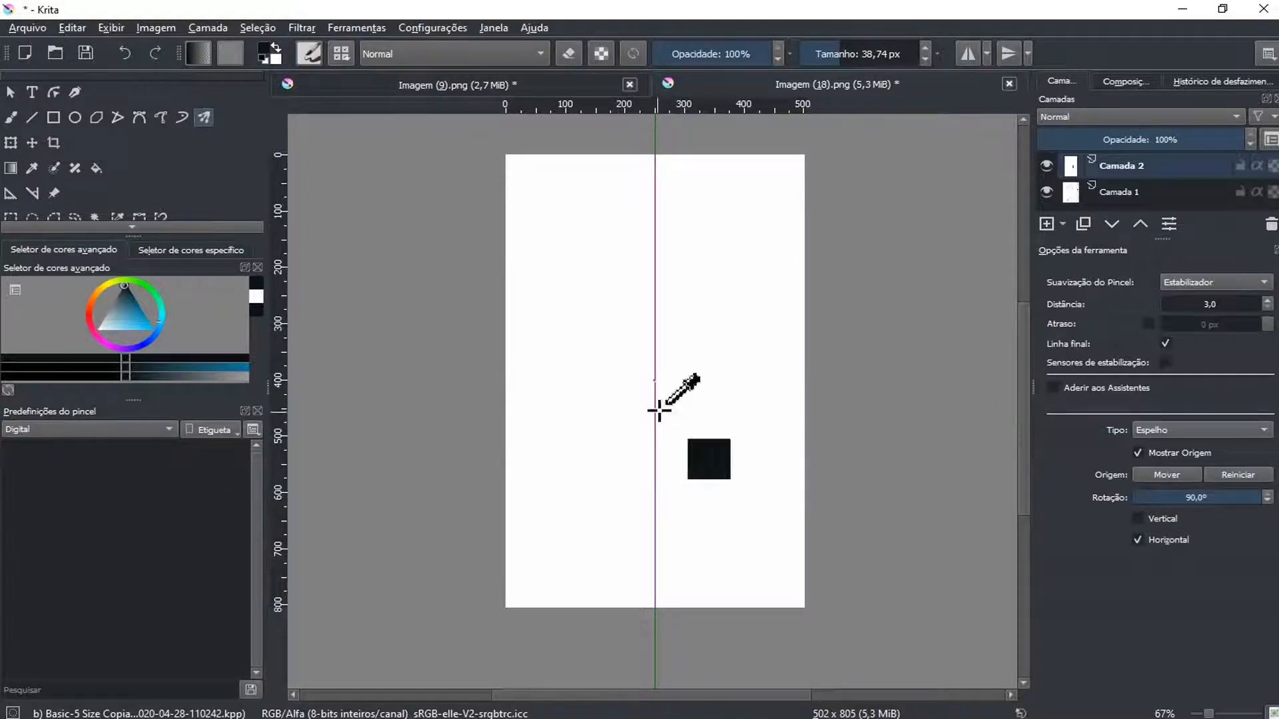
Step: Switch the Multibrush type to Simetria and vary the number of brushes up and down, ending on 5
click(1155, 430)
click(1157, 414)
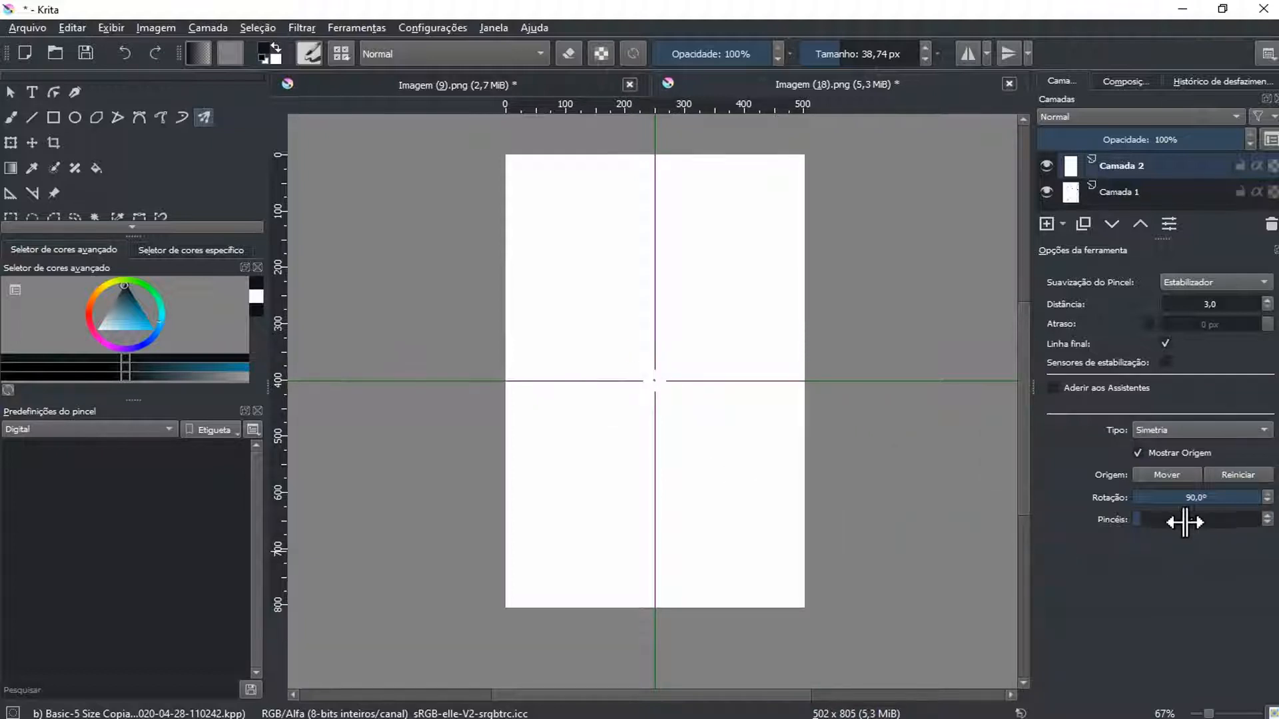
click(1267, 523)
click(1267, 523)
click(1267, 517)
click(1267, 517)
click(1268, 517)
click(1267, 524)
click(1267, 517)
click(1267, 523)
click(1267, 517)
click(1267, 524)
click(1267, 524)
click(1267, 523)
click(1267, 517)
click(1267, 517)
click(1267, 517)
click(1267, 523)
click(1267, 517)
click(1267, 517)
click(1267, 523)
click(1267, 517)
click(1267, 524)
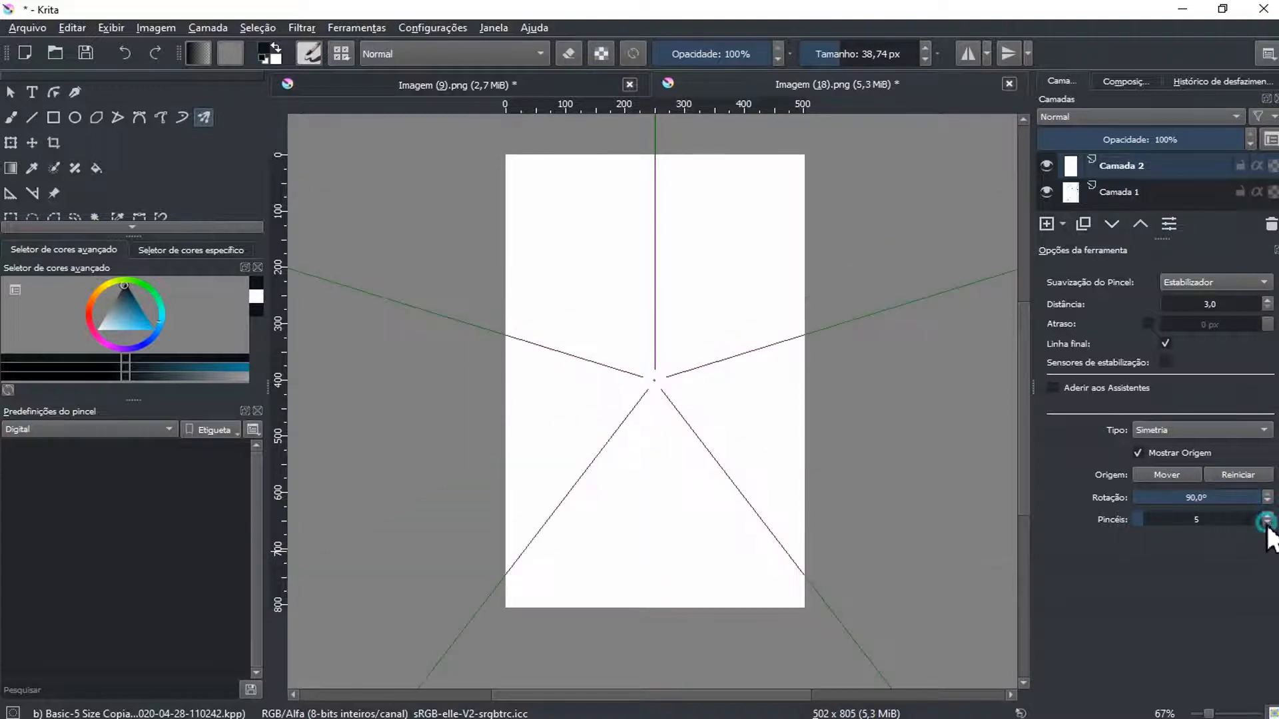
Step: Raise the number of Simetria brushes to 9
click(1267, 517)
click(1267, 517)
click(1268, 517)
click(1267, 517)
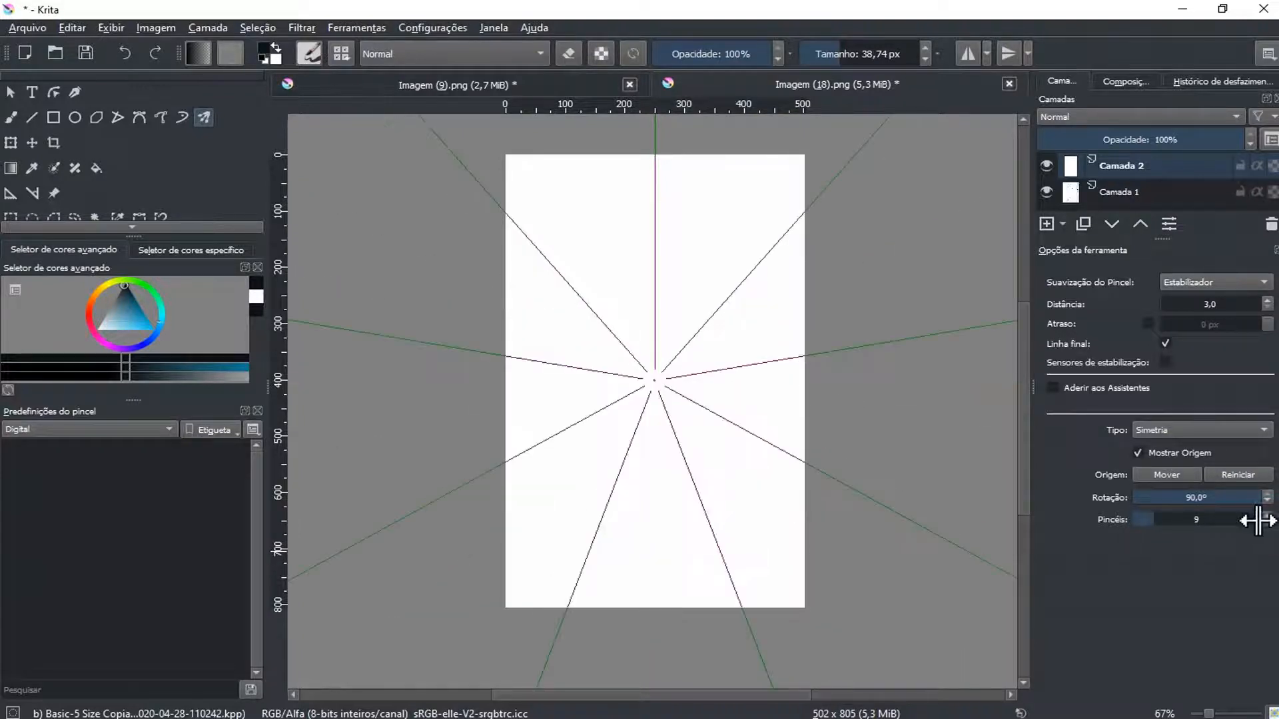
Step: Paint a wavy ring around the page centre with the 9-brush Simetria Multibrush, inspect it up close and undo it
mouse_move(579, 294)
mouse_down()
mouse_move(610, 272)
mouse_move(648, 285)
mouse_up()
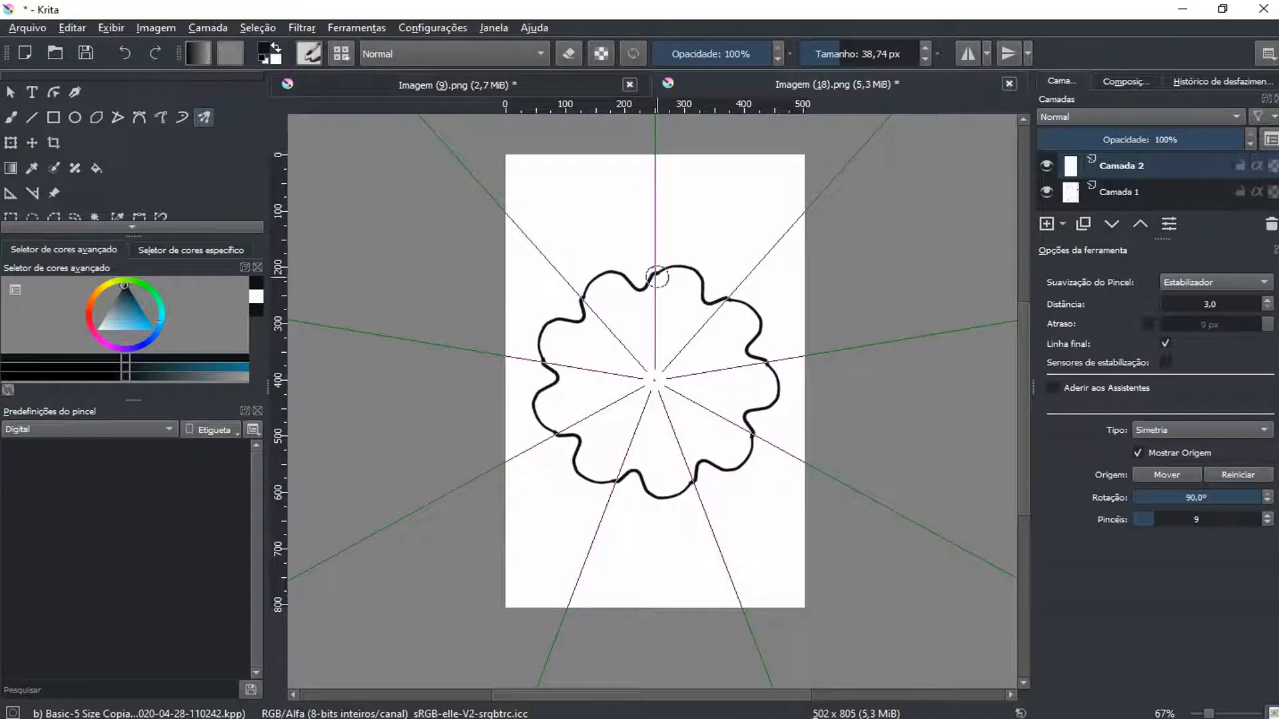
scroll(658, 276, up, 2)
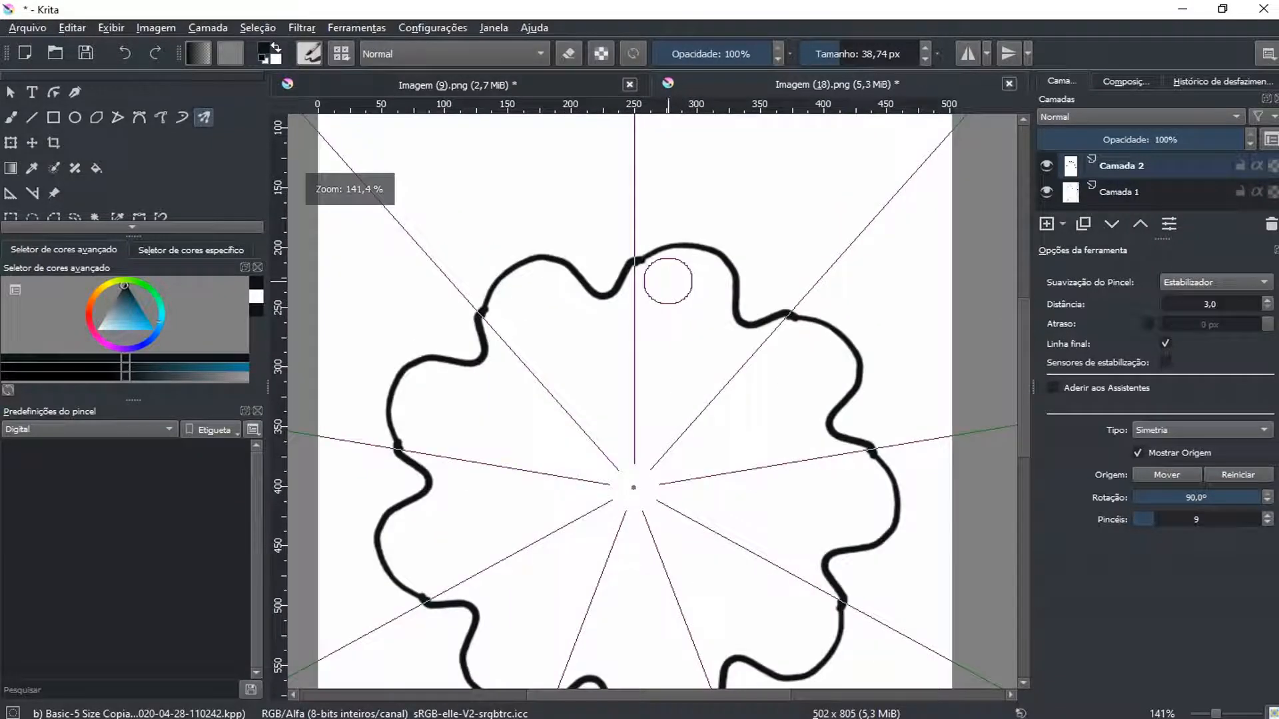
key(ctrl+z)
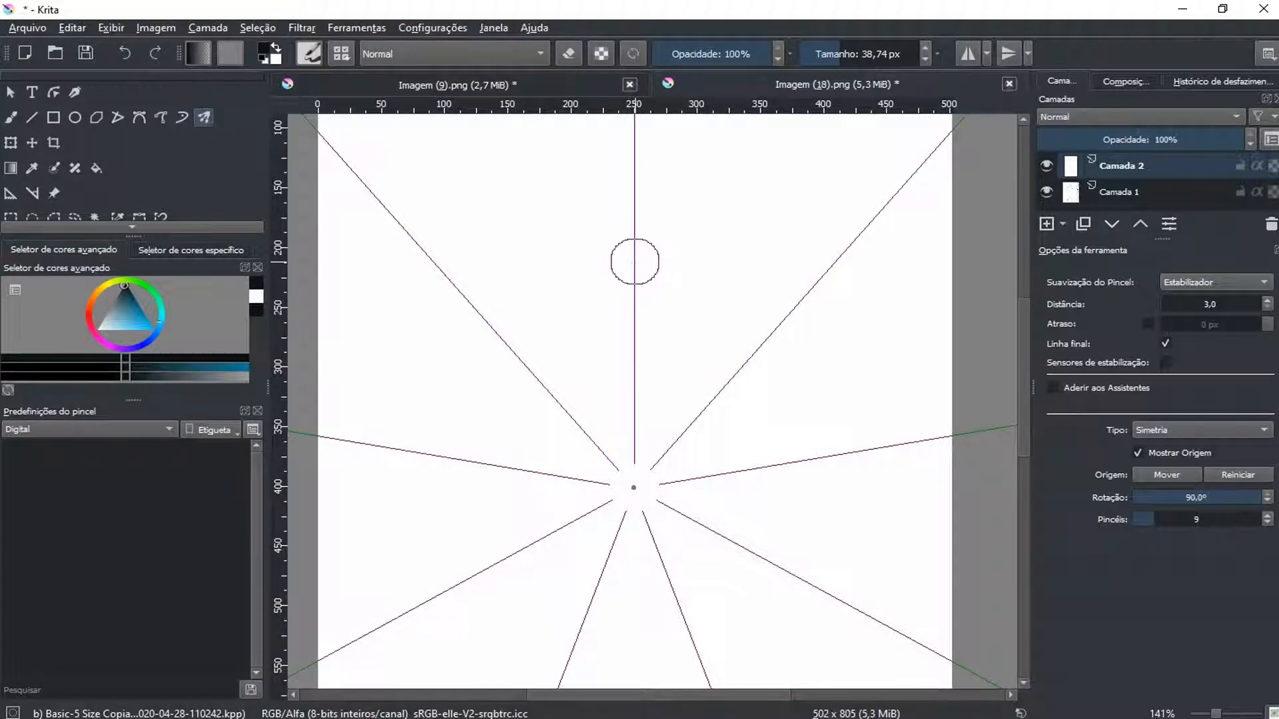
Step: Paint a ring of curved segments from the vertical axis to the neighbouring symmetry axis and clear it from the layer
mouse_move(634, 263)
mouse_down()
mouse_move(552, 288)
mouse_move(506, 327)
mouse_move(493, 315)
mouse_up()
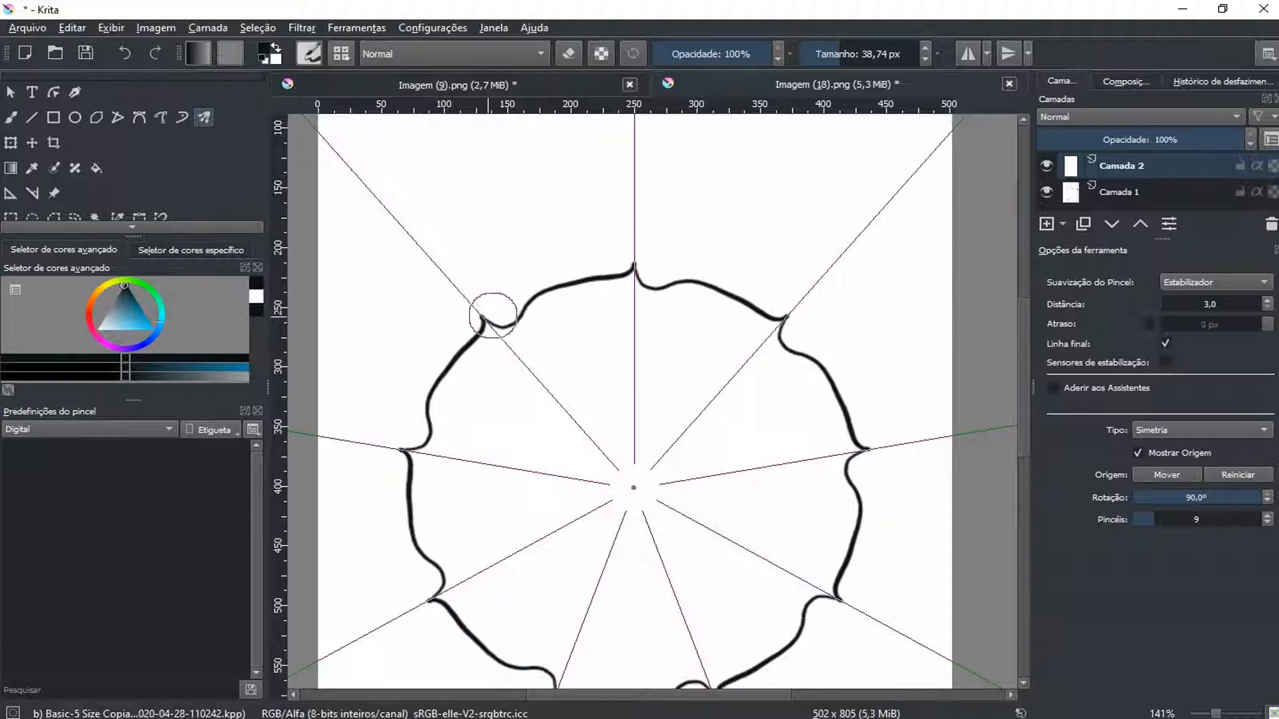
key(ctrl)
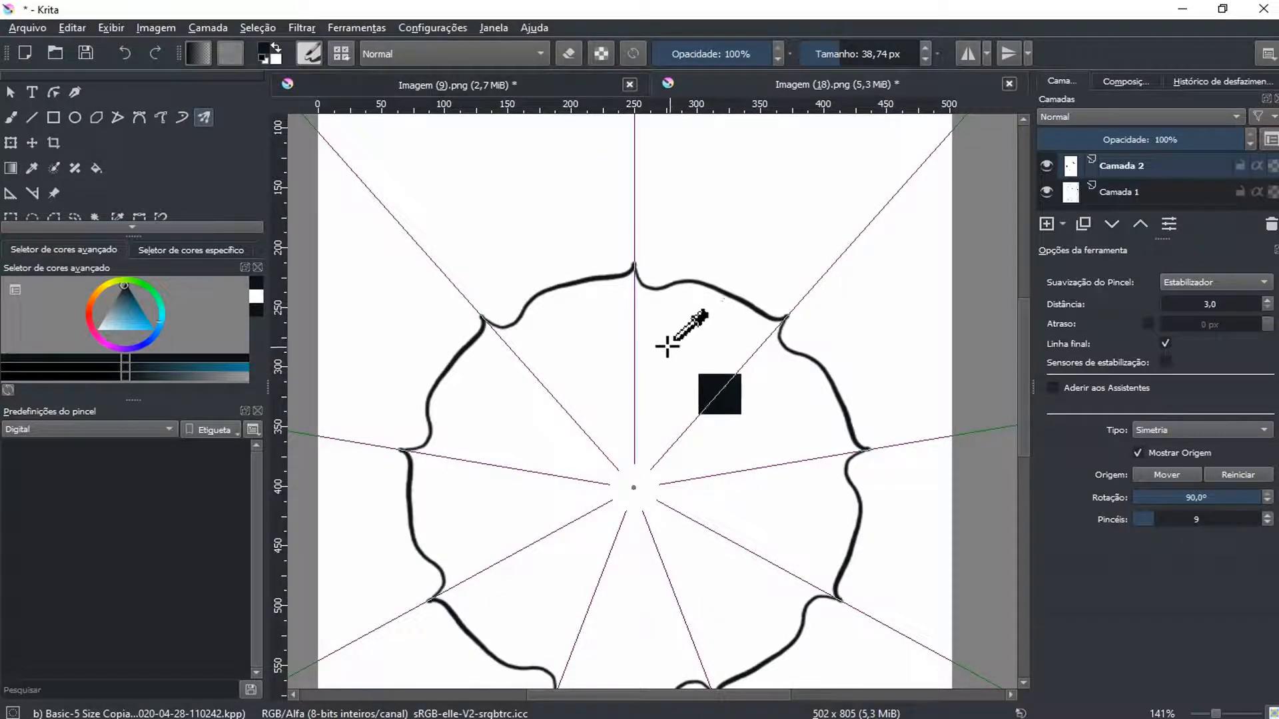
key(Delete)
Step: Paint a scalloped ring from the upper-left symmetry axis to the vertical axis, inspect the joins and undo it
click(484, 317)
mouse_move(483, 317)
mouse_down()
mouse_move(499, 324)
mouse_move(518, 293)
mouse_move(572, 268)
mouse_move(636, 266)
mouse_up()
scroll(657, 357, up, 3)
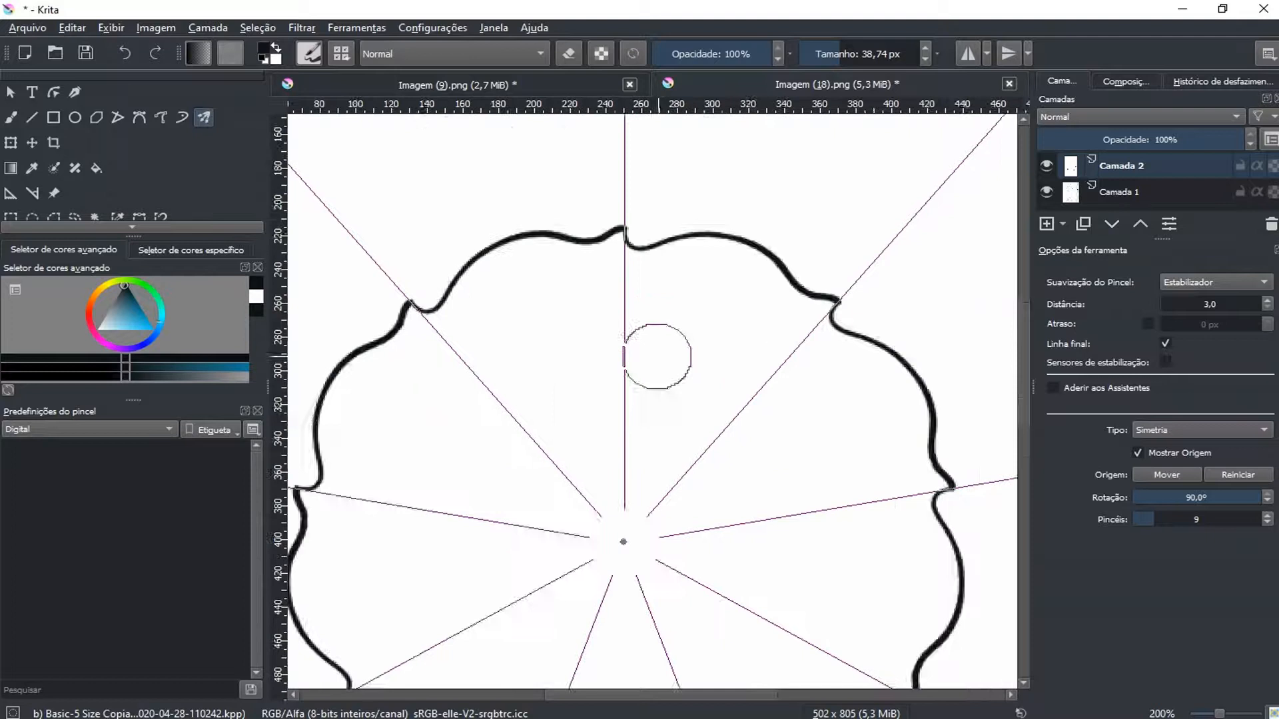
scroll(660, 307, down, 2)
key(ctrl+z)
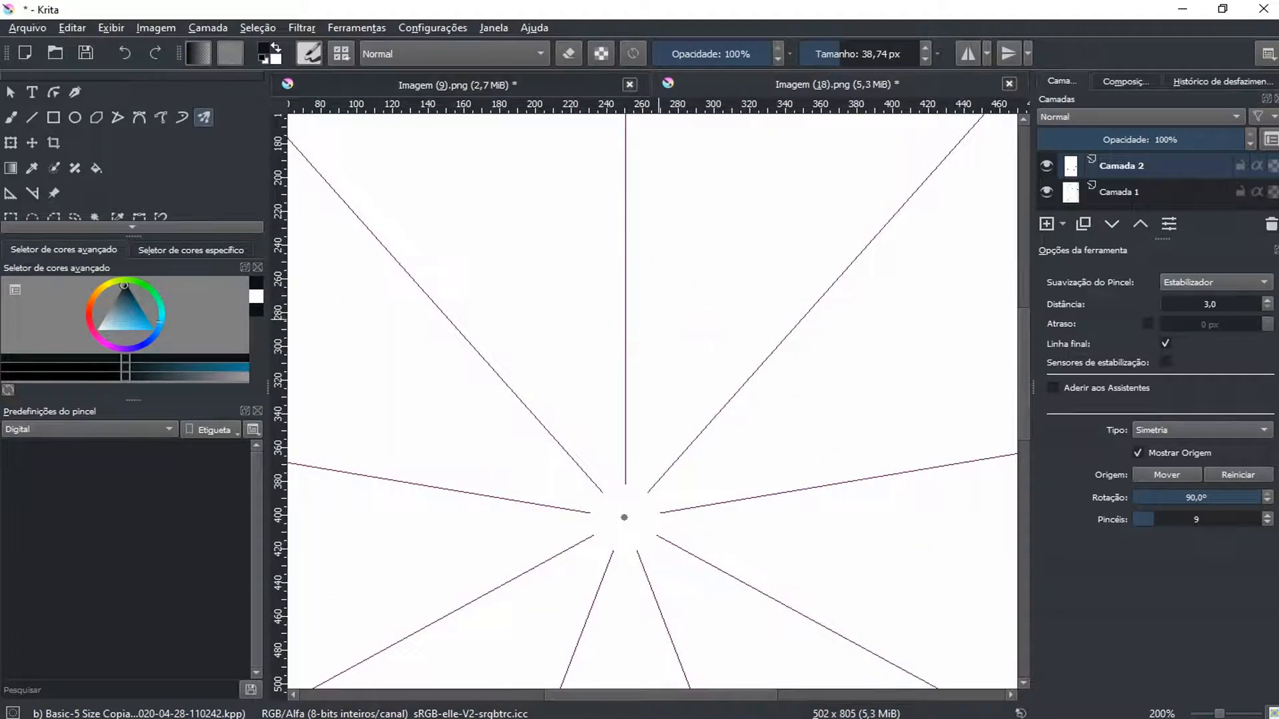
Step: Switch the Multibrush type to Floco de neve with the whole page in view
scroll(946, 432, down, 1)
click(1215, 430)
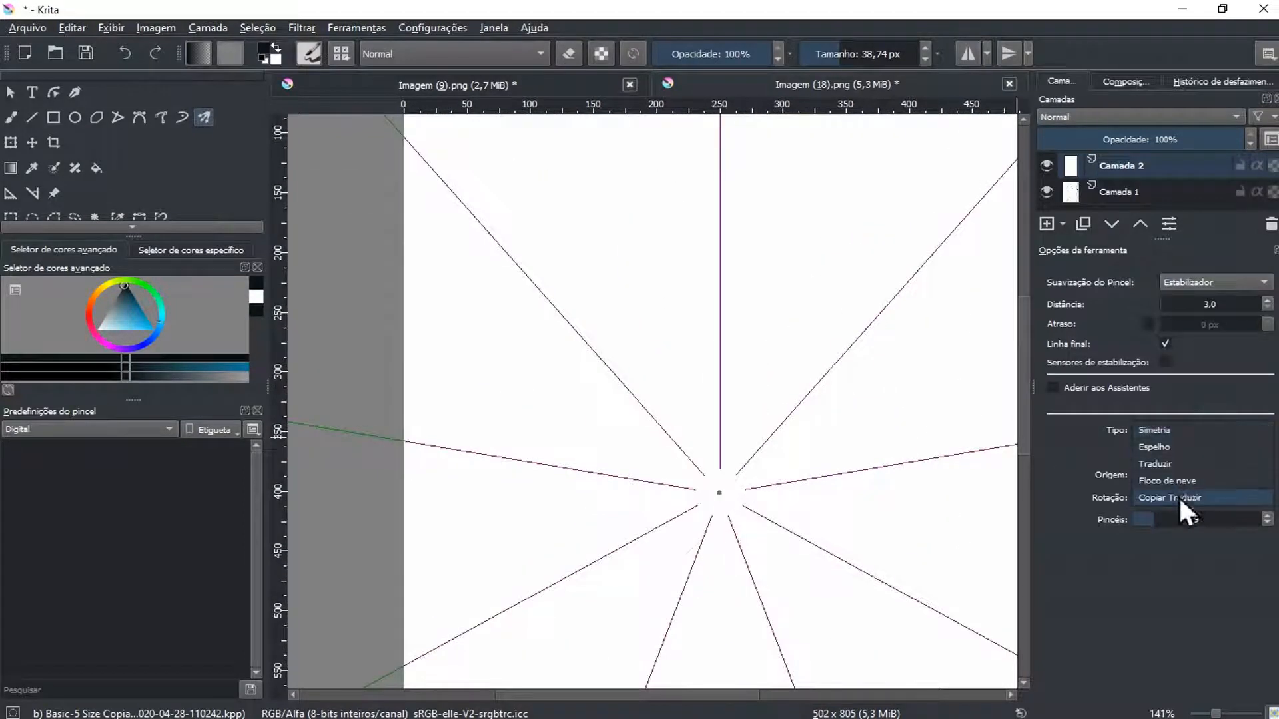
click(1185, 480)
scroll(699, 363, down, 2)
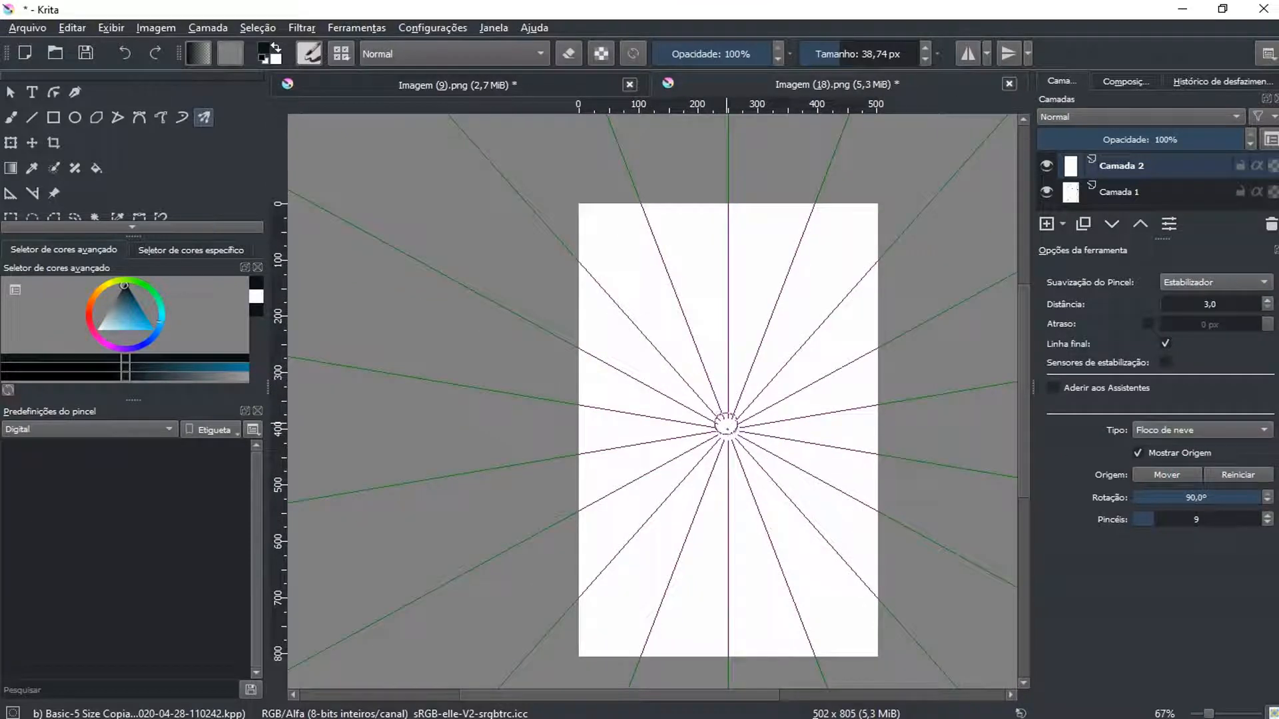
Step: Paint a looping mandala pattern around the page centre with the 9-brush Floco de neve Multibrush and undo it
mouse_move(677, 371)
mouse_down()
mouse_move(700, 353)
mouse_move(799, 365)
mouse_move(843, 287)
mouse_move(786, 298)
mouse_move(732, 330)
mouse_move(729, 383)
mouse_move(696, 392)
mouse_move(693, 332)
mouse_move(756, 272)
mouse_up()
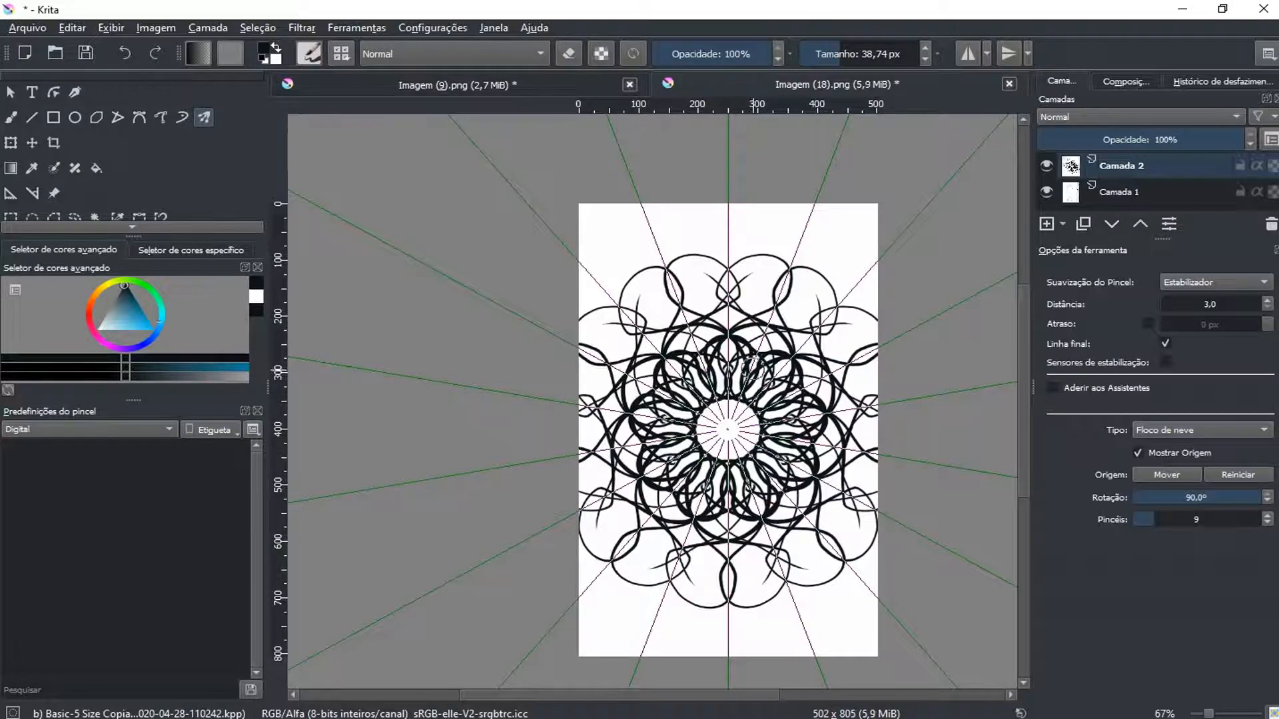
key(ctrl+z)
key(ctrl+z)
key(ctrl+shift+z)
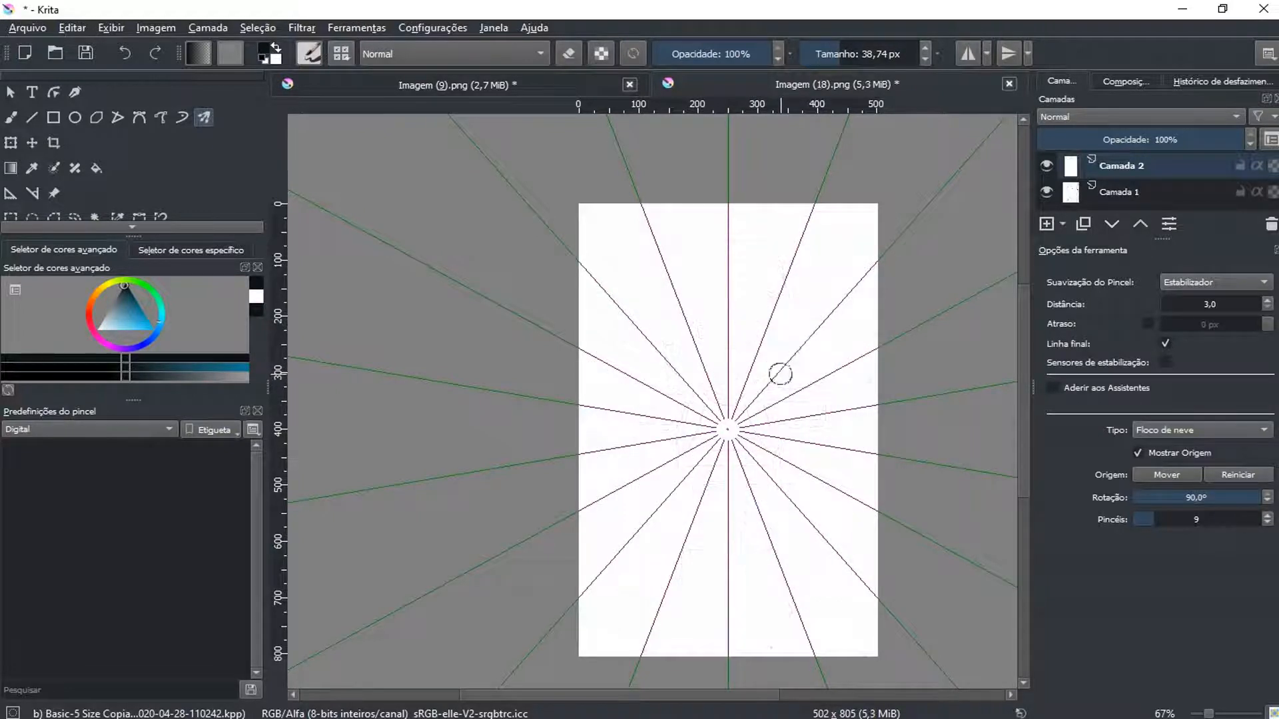
Step: Set the Multibrush type to Espelho and delete the blank layer Camada 2 to expose the sketch on Camada 1
click(1196, 428)
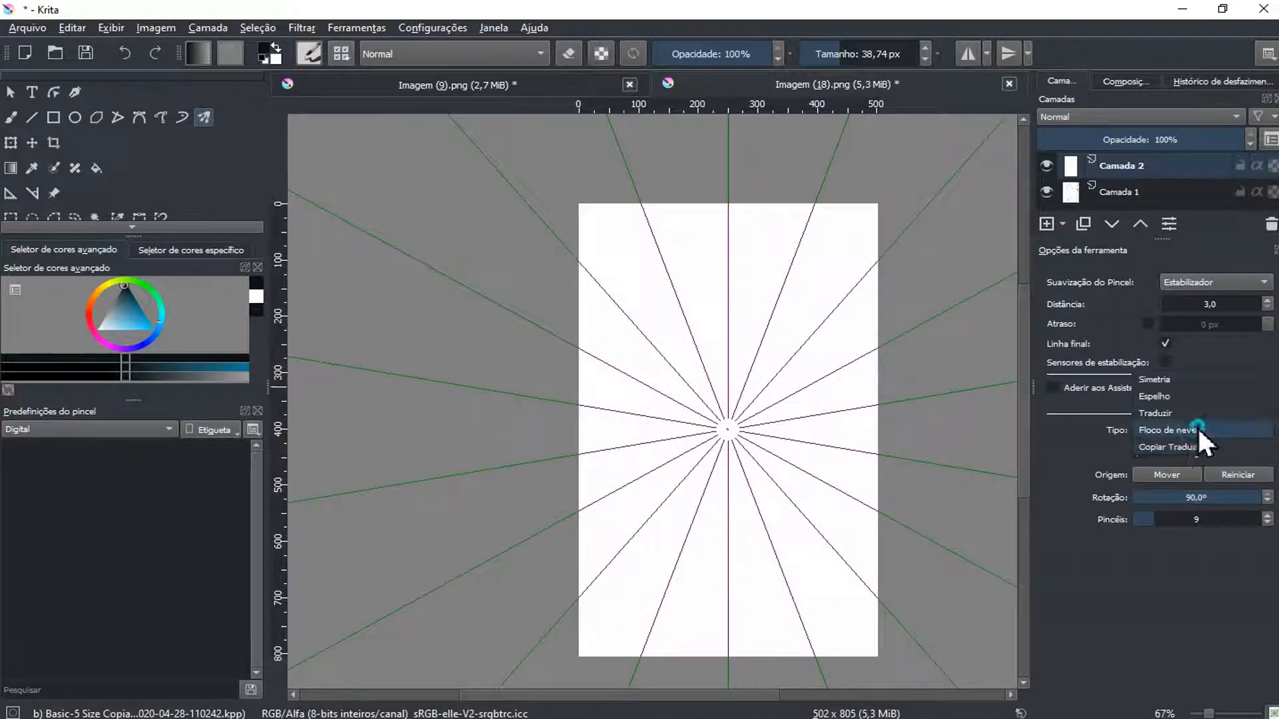
click(1191, 398)
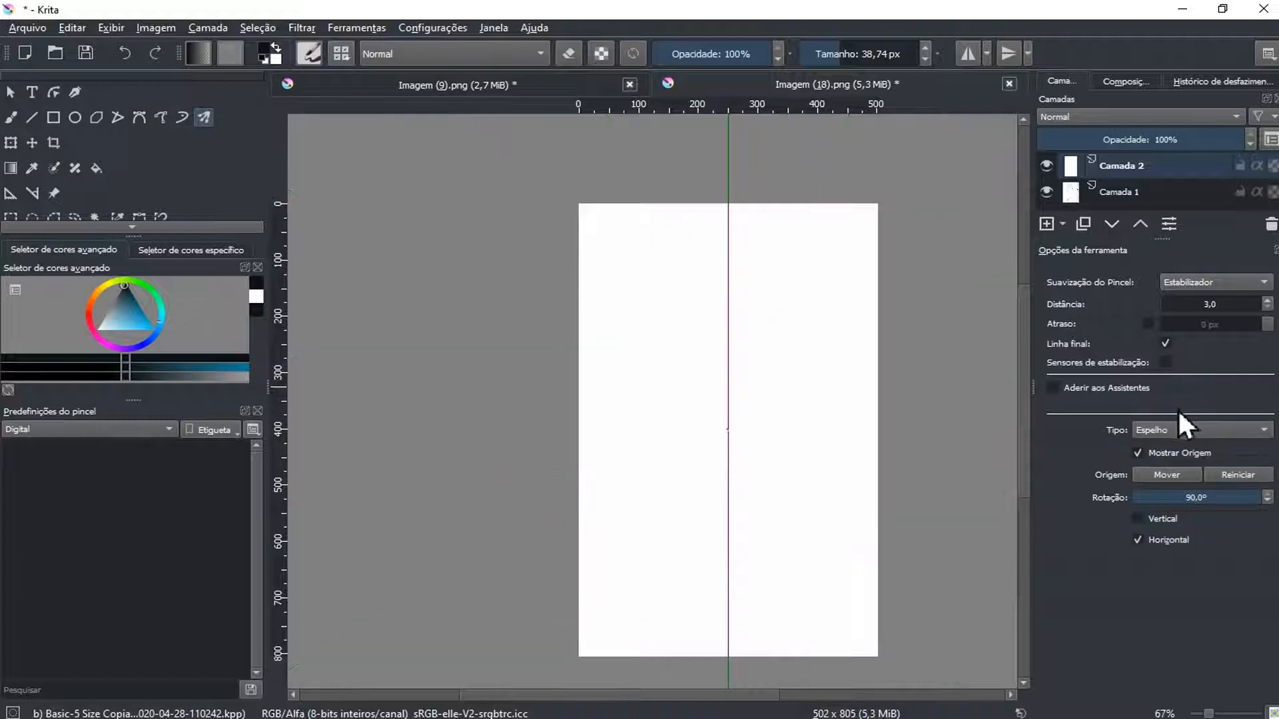
click(1045, 167)
click(1046, 168)
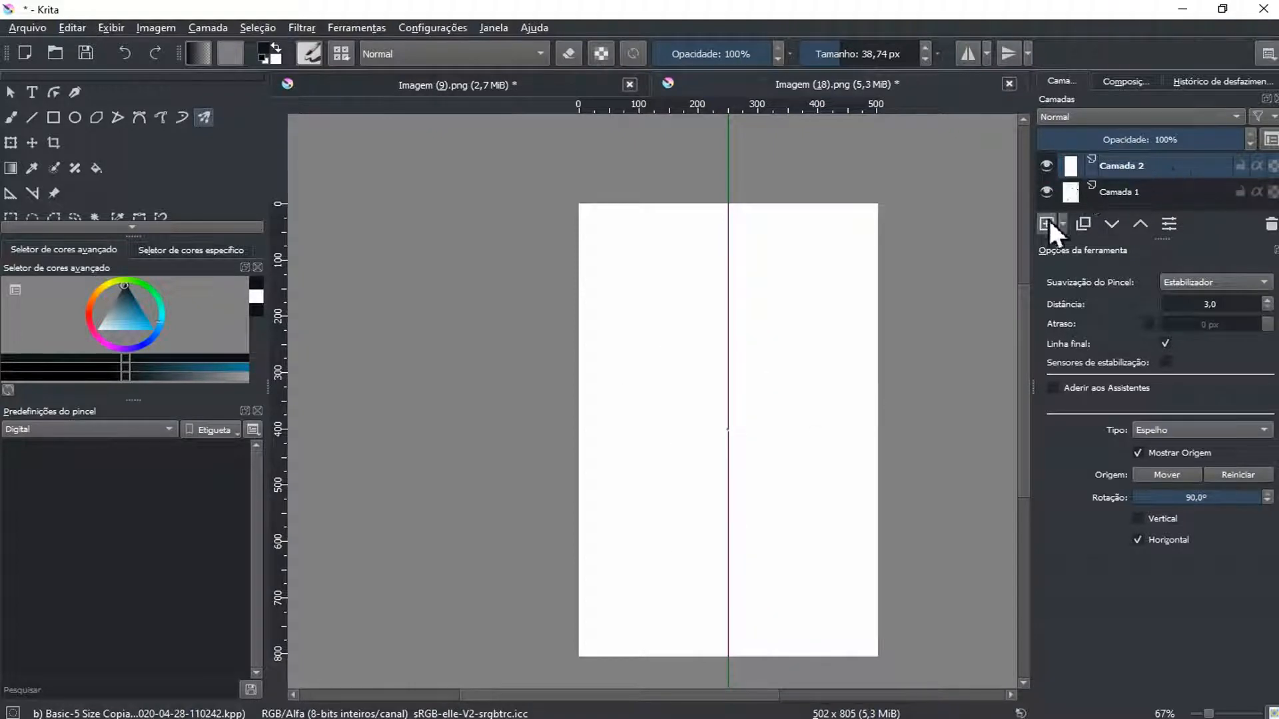
click(1125, 189)
click(1138, 164)
click(1269, 225)
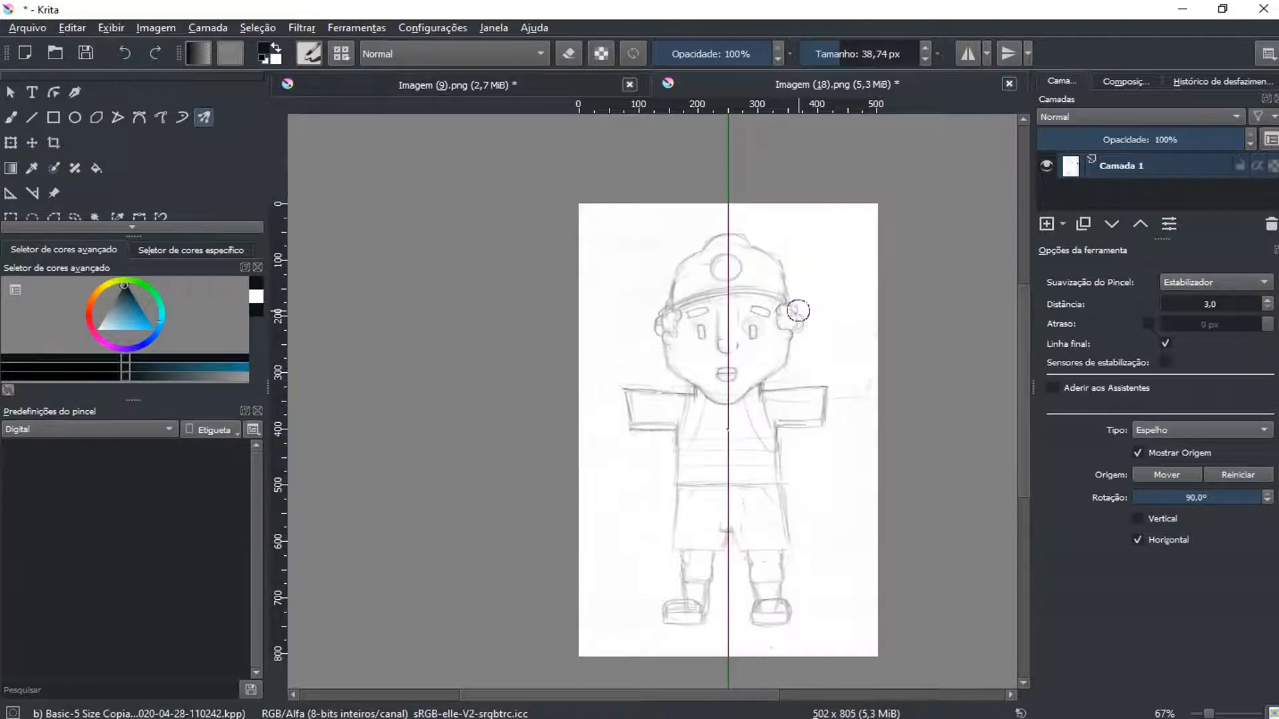
Step: Set the brush smoothing to Pesado with the character sketch closer in view
scroll(798, 311, up, 1)
mouse_move(786, 338)
mouse_down()
mouse_move(729, 337)
mouse_move(705, 316)
mouse_move(725, 316)
mouse_up()
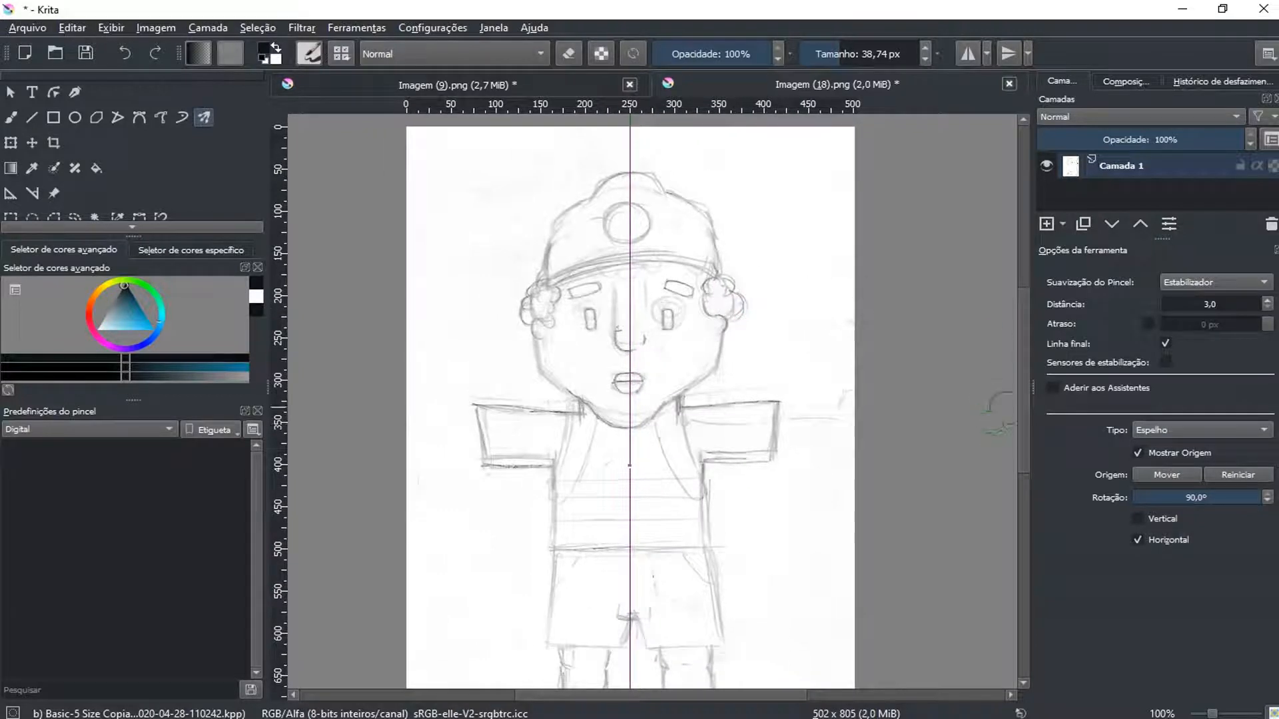
click(1207, 278)
click(1208, 266)
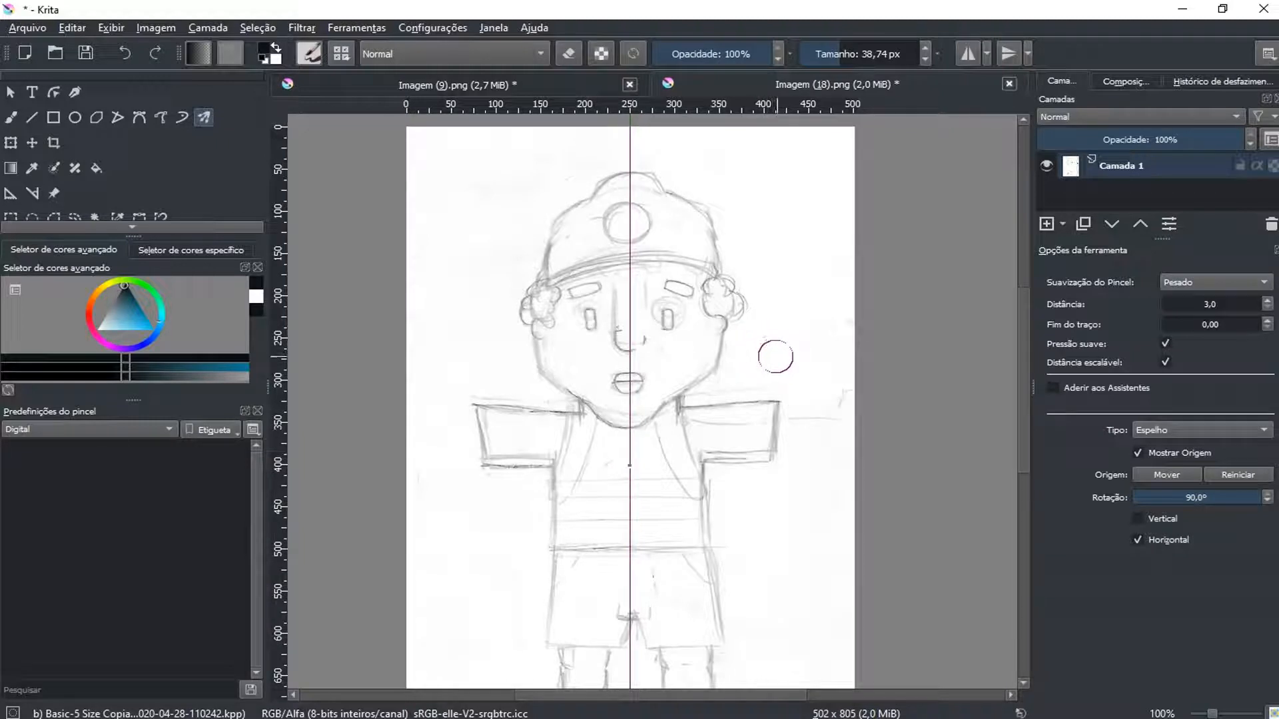
click(1165, 344)
Step: Examine the character sketch's symmetry by viewing the face close up and repeatedly mirroring the canvas view, ending unmirrored
scroll(650, 323, up, 1)
scroll(651, 323, up, 2)
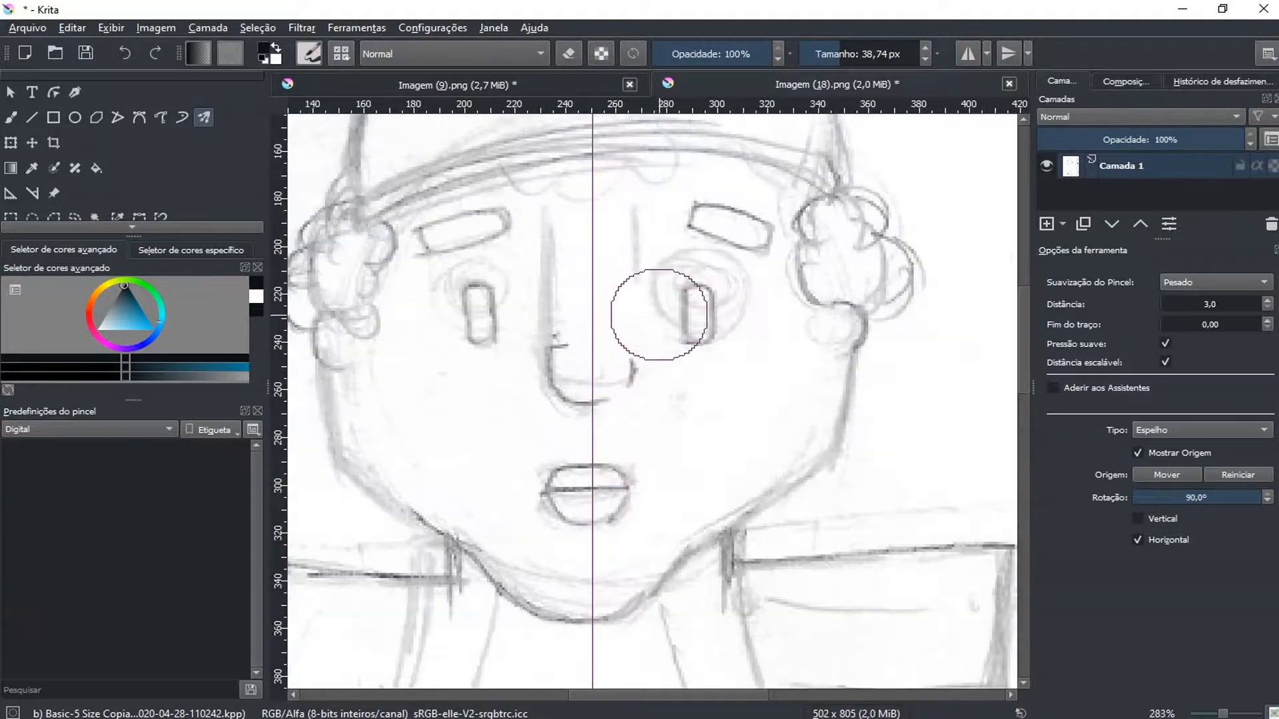
mouse_move(674, 297)
mouse_down()
mouse_move(748, 414)
mouse_move(711, 522)
mouse_move(725, 309)
mouse_move(719, 327)
mouse_move(693, 336)
mouse_move(690, 324)
mouse_up()
scroll(712, 507, down, 2)
scroll(719, 327, down, 1)
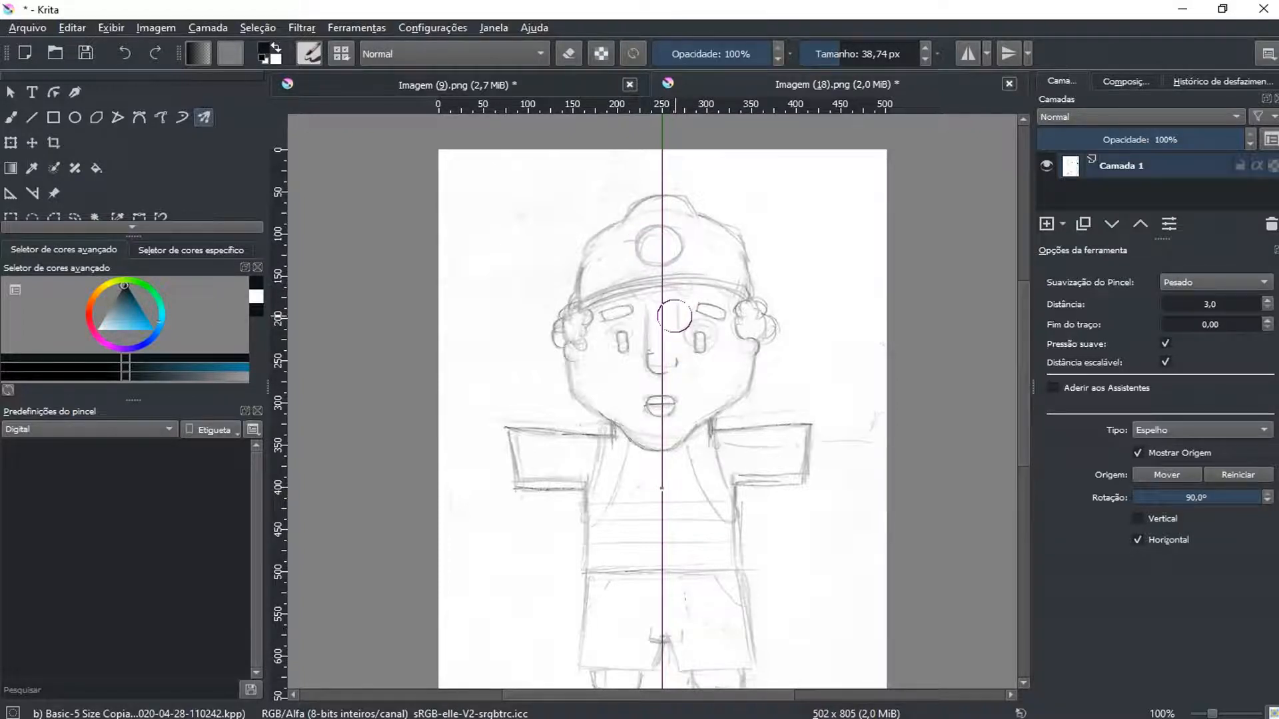
key(m)
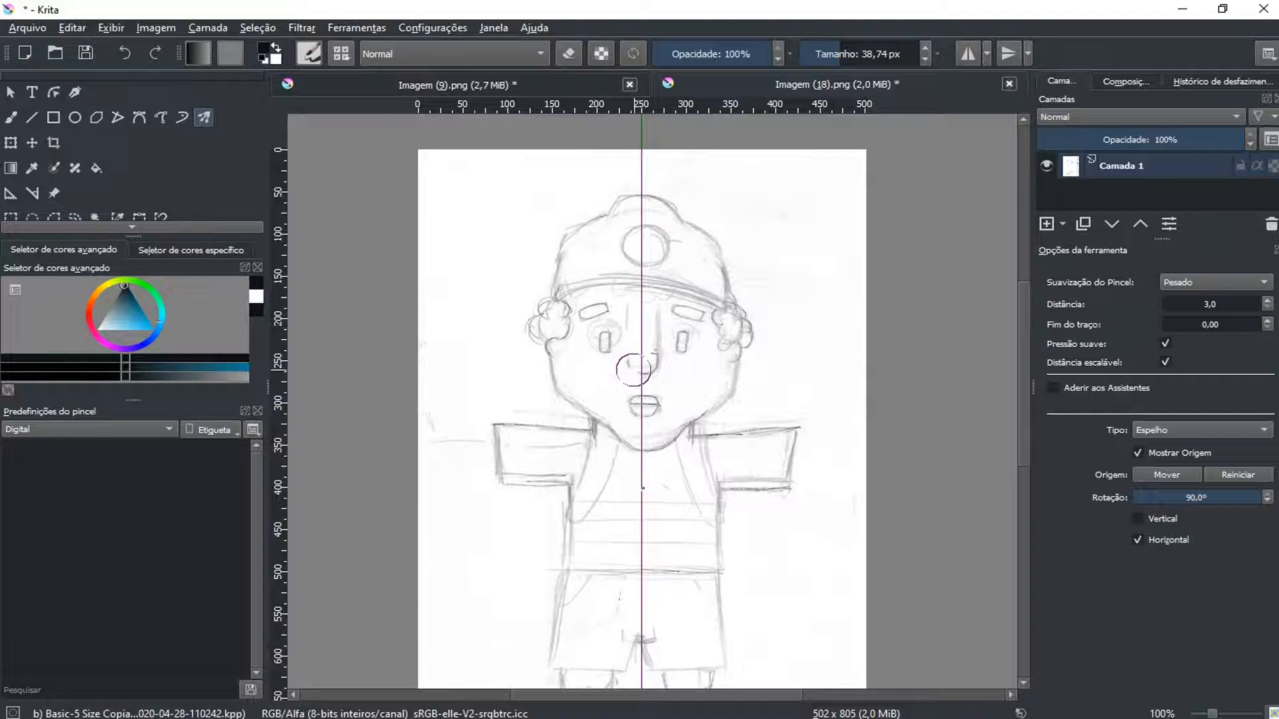
key(m)
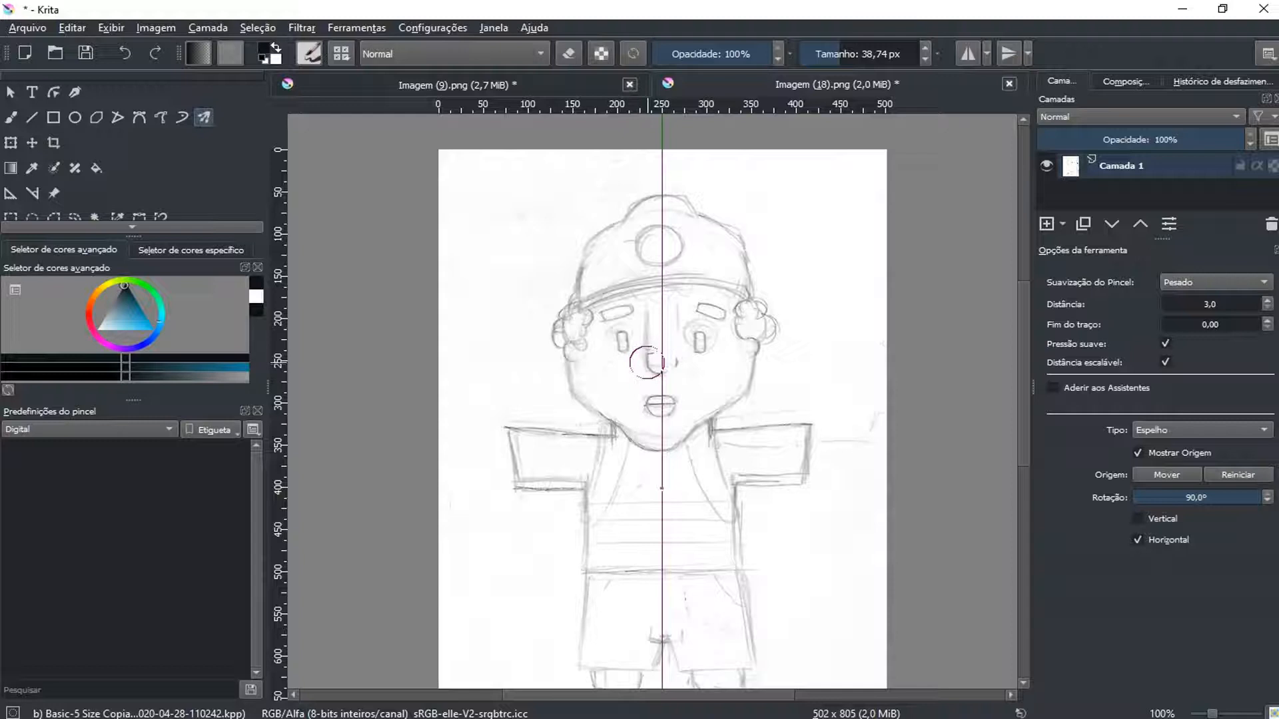
key(m)
key(m)
key(m)
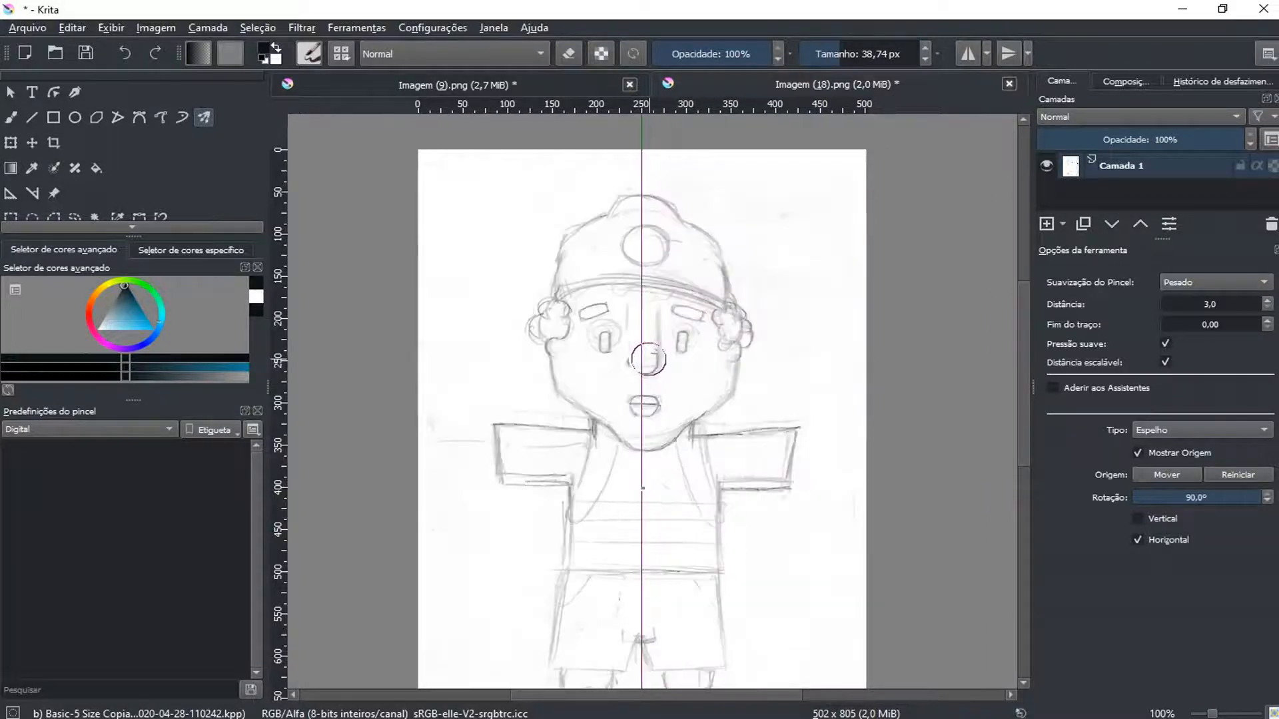
key(m)
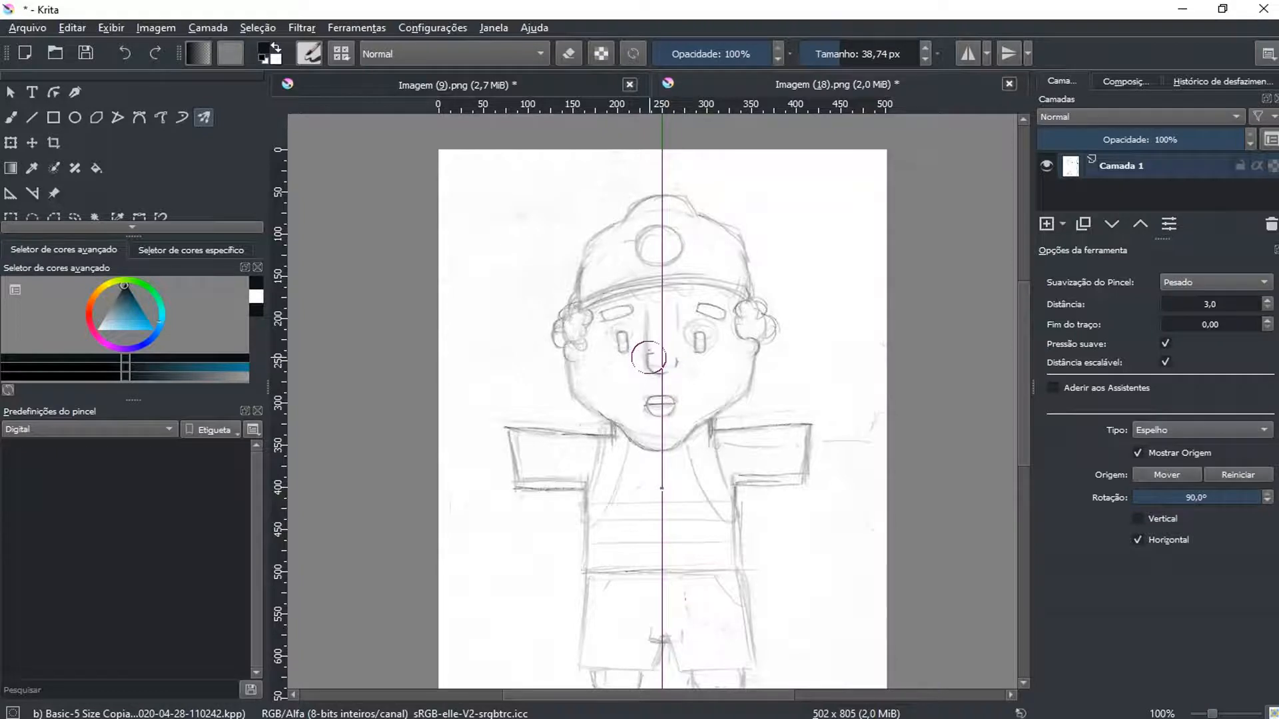
key(m)
key(m)
key(m)
key(m)
drag(651, 346, 602, 316)
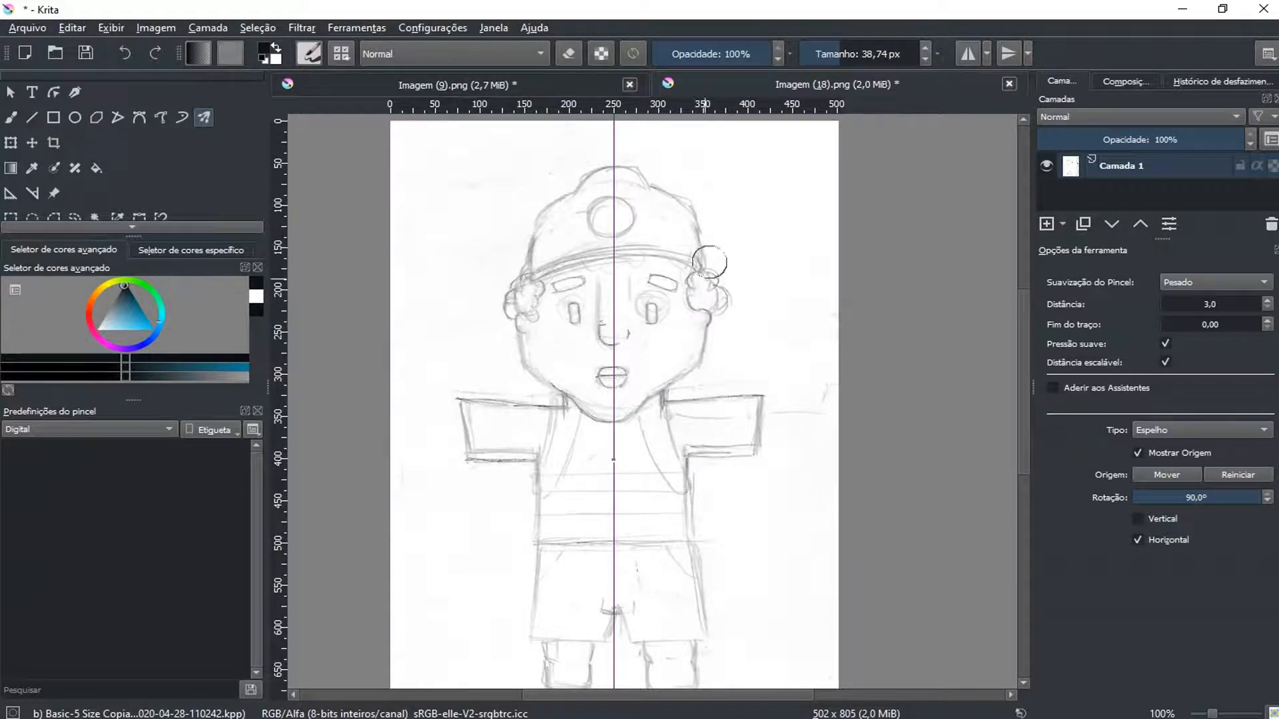
Step: Increase the brush size to 96,48 px
click(925, 46)
click(925, 46)
click(924, 46)
mouse_move(891, 60)
mouse_down()
mouse_move(871, 54)
mouse_move(911, 55)
mouse_move(854, 64)
mouse_up()
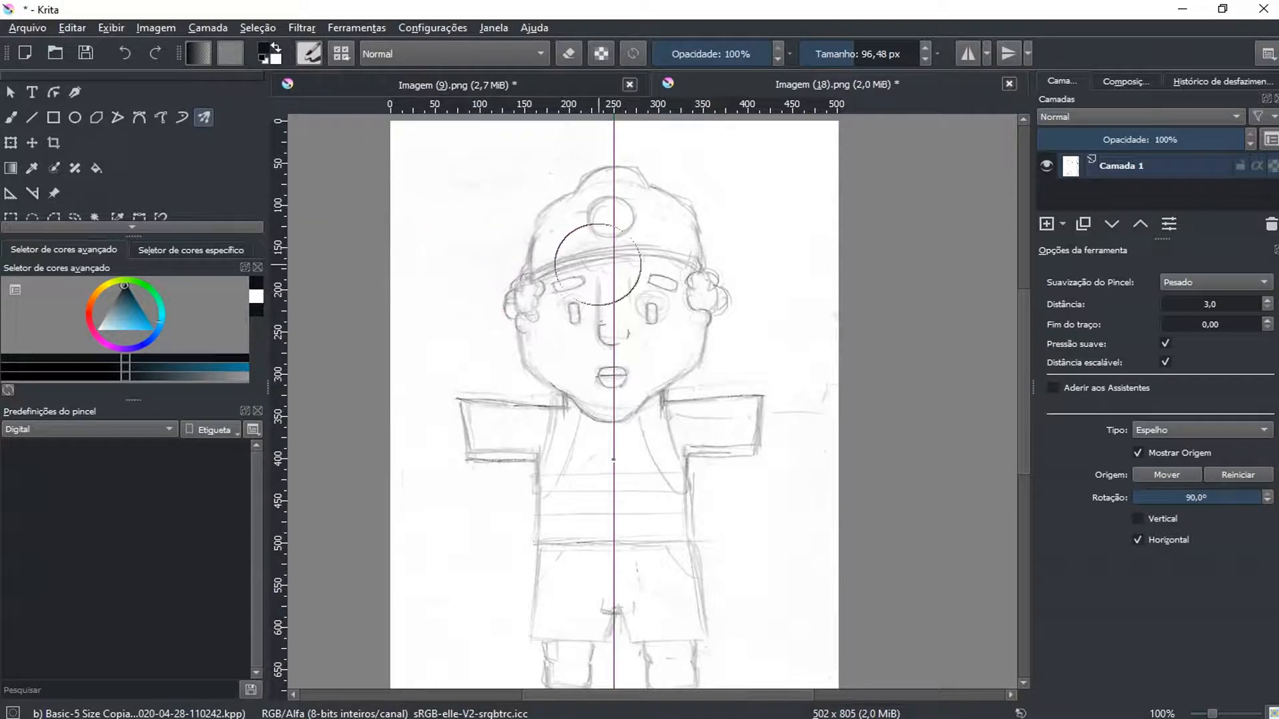
Step: Toggle the Multibrush's Mostrar Origem option off and on repeatedly, leaving the mirror axis shown
click(1136, 453)
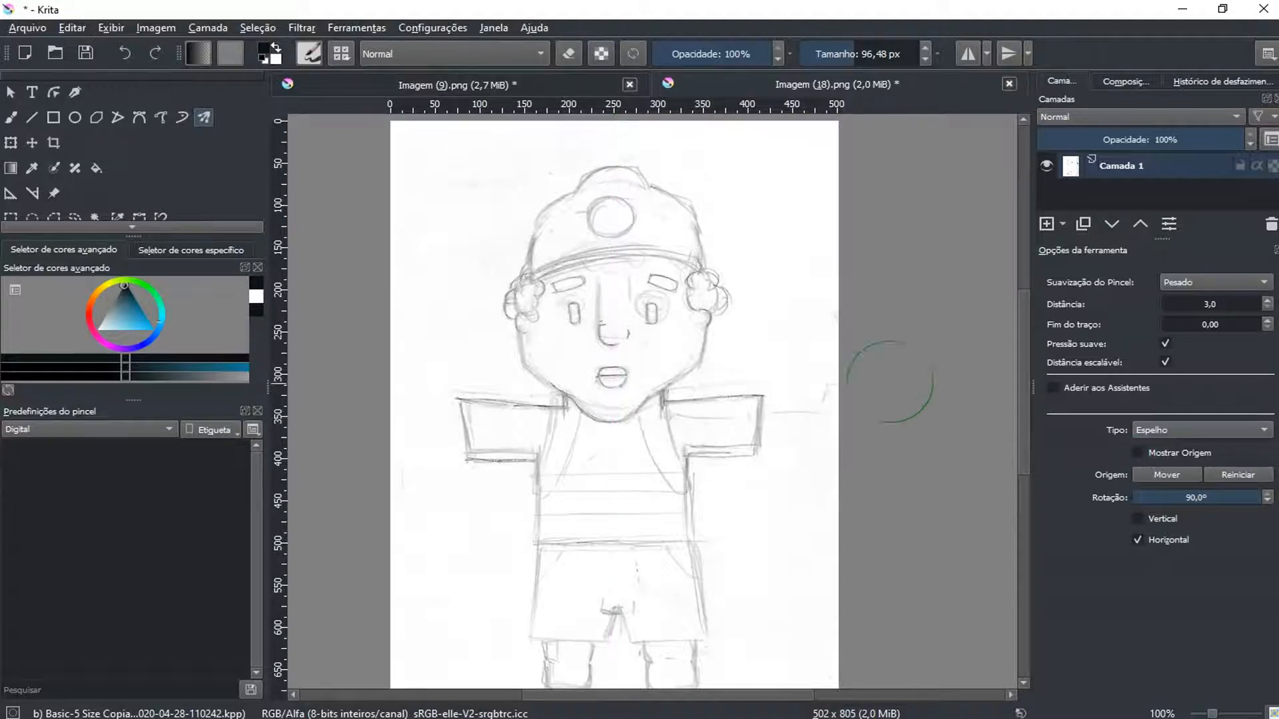
click(1137, 452)
click(1137, 451)
click(1137, 452)
click(1137, 452)
click(1137, 451)
click(1135, 451)
click(1137, 452)
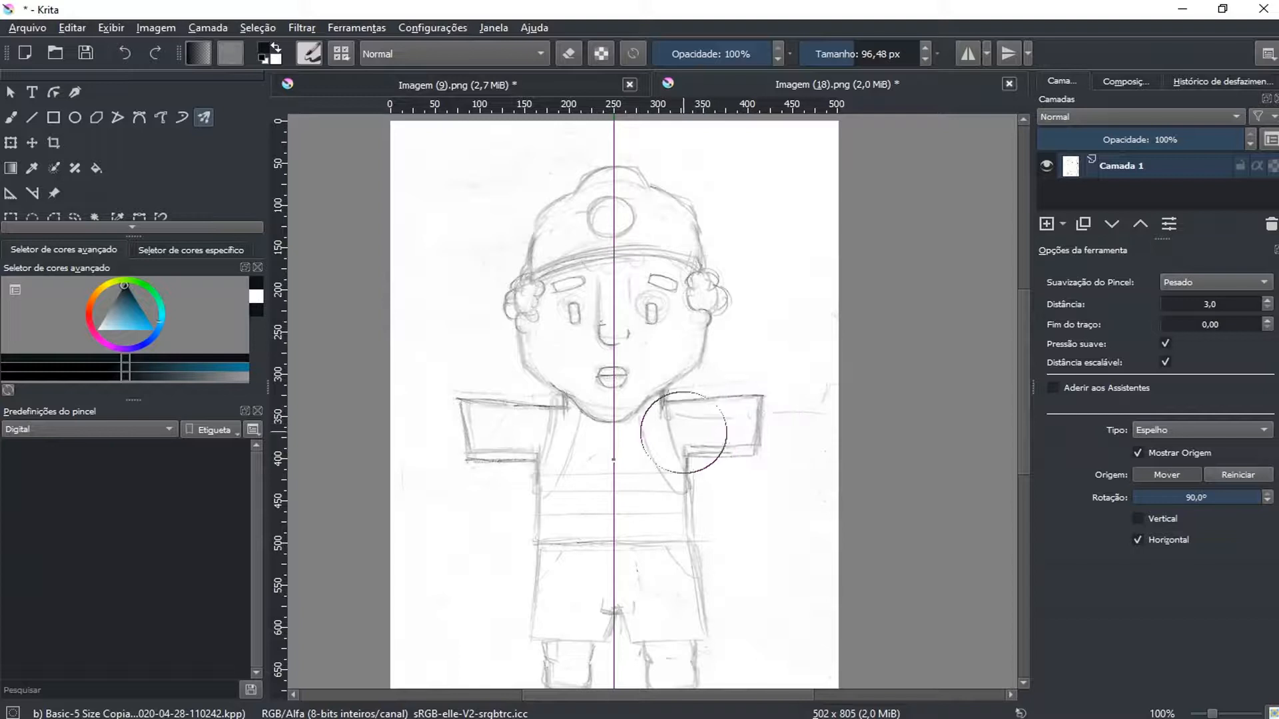
Step: Try the mirror axis slightly off the sketch's centre, then reset its origin
click(12, 93)
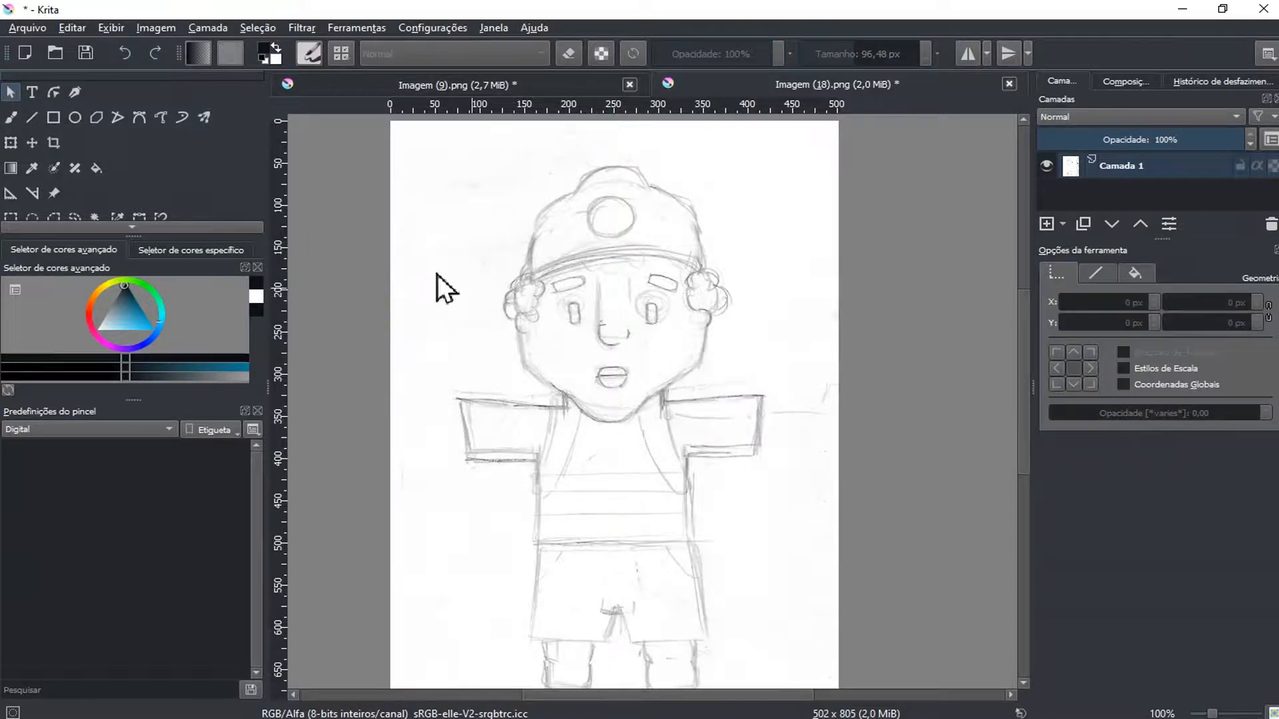
click(205, 118)
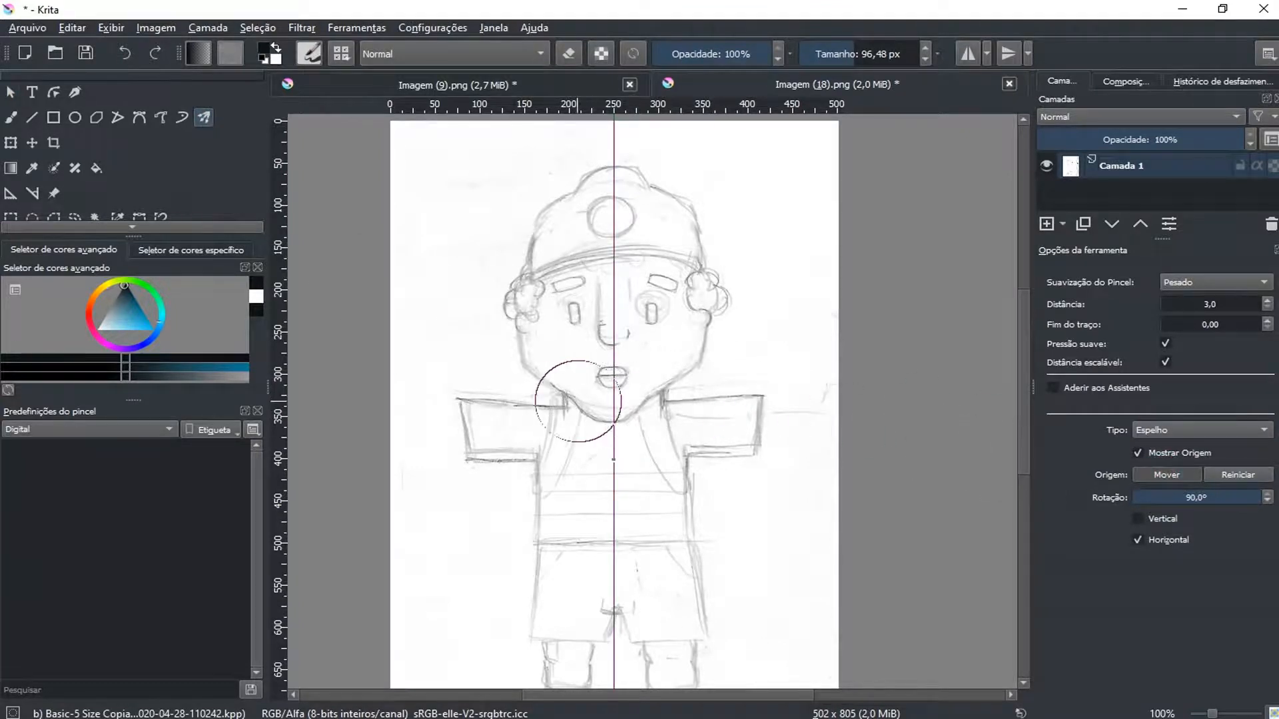
mouse_move(618, 399)
mouse_down()
mouse_move(571, 397)
mouse_move(708, 393)
mouse_move(619, 413)
mouse_up()
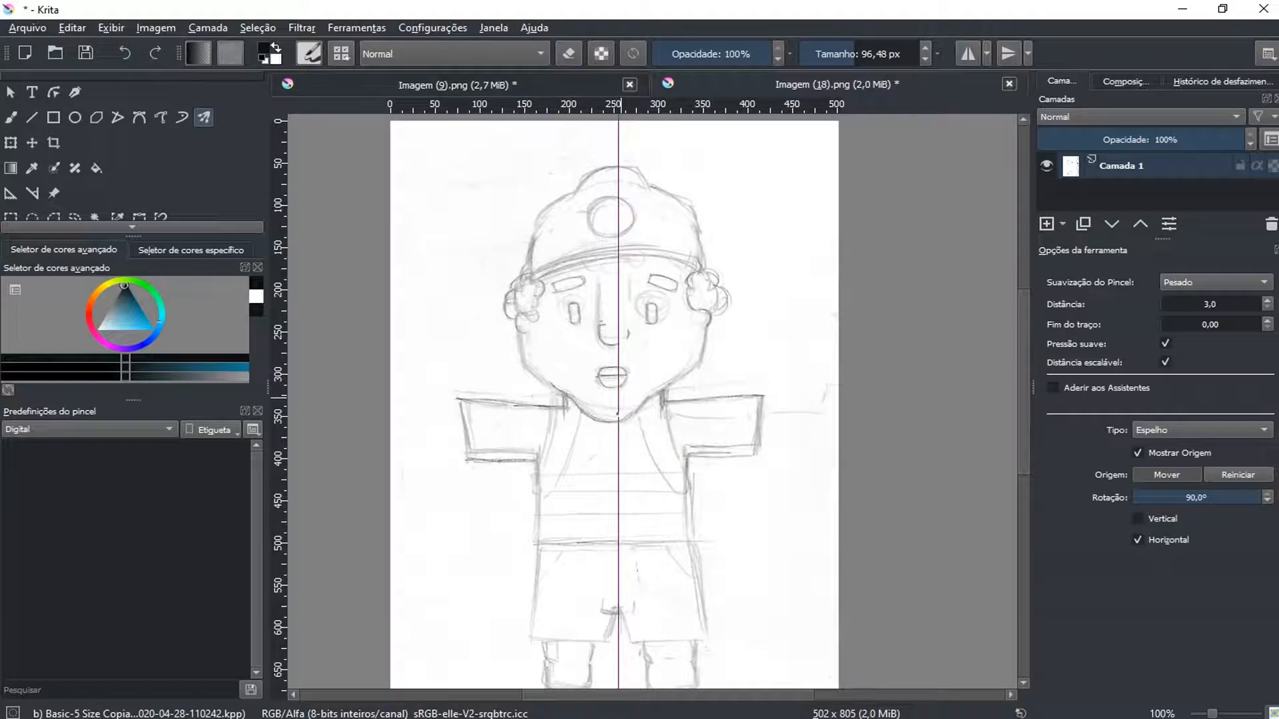
click(1233, 475)
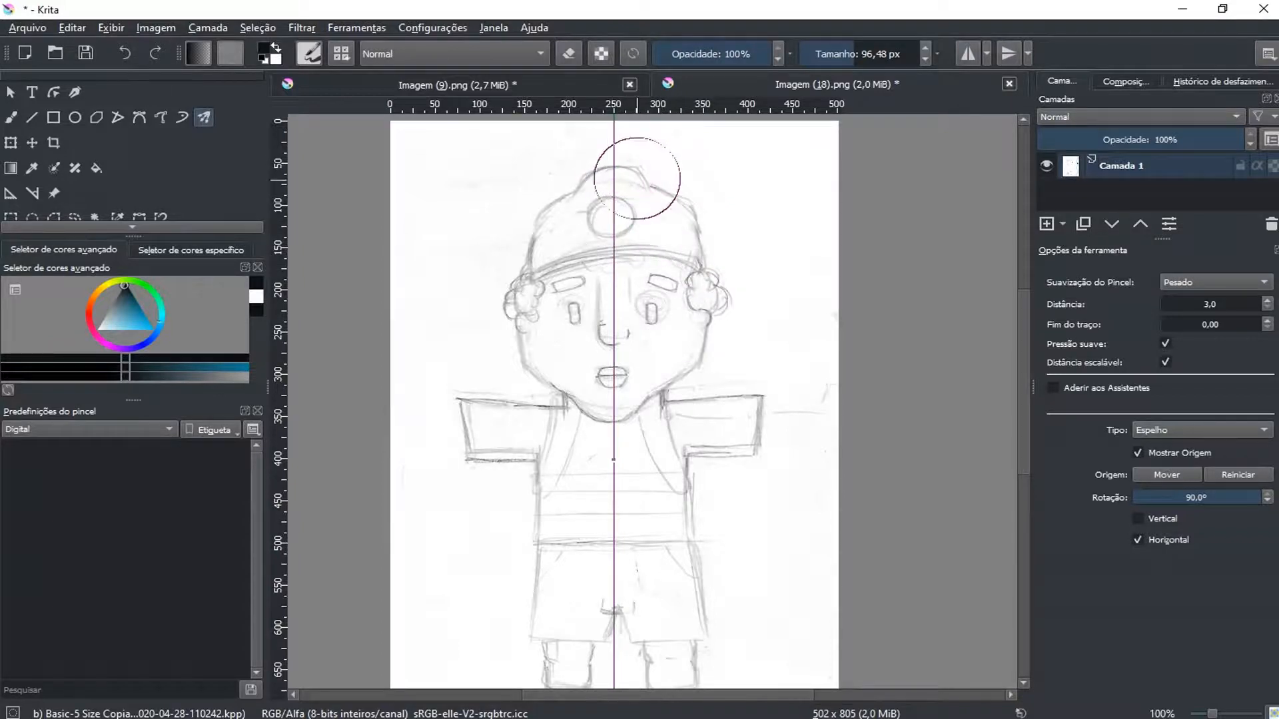
scroll(637, 178, up, 2)
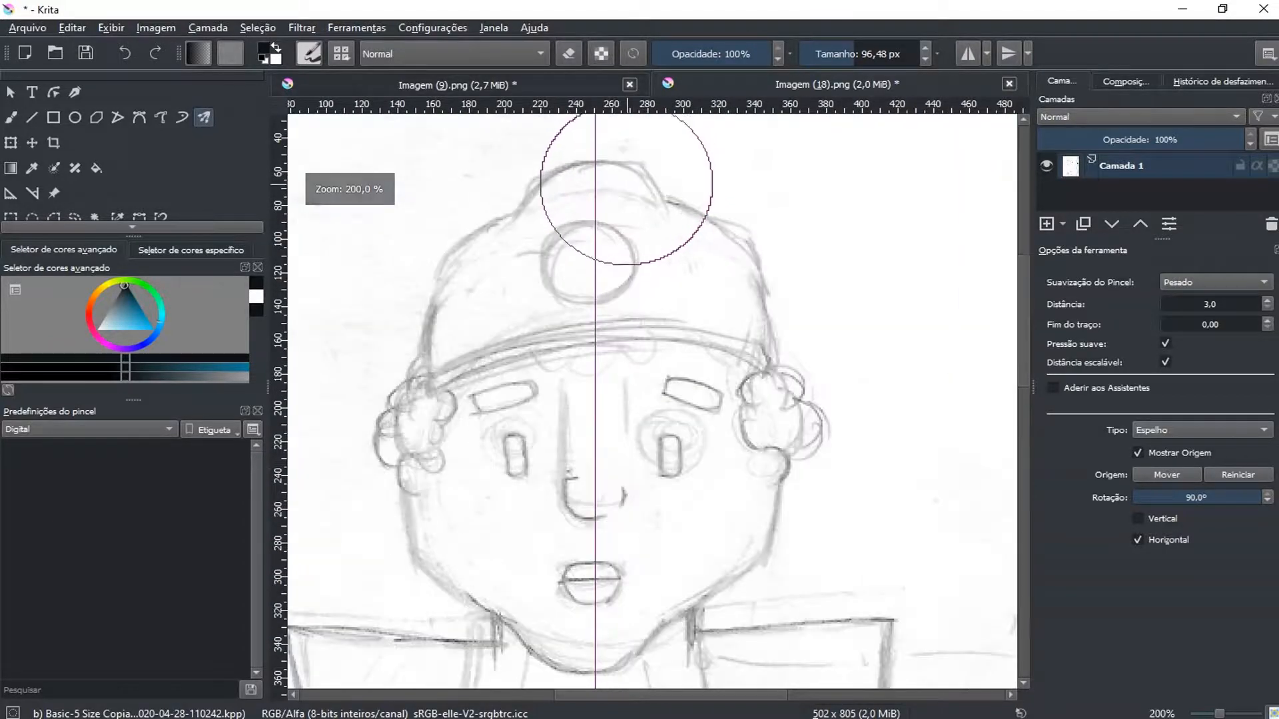
mouse_move(622, 209)
mouse_down()
mouse_move(682, 220)
mouse_move(694, 189)
mouse_move(662, 155)
mouse_up()
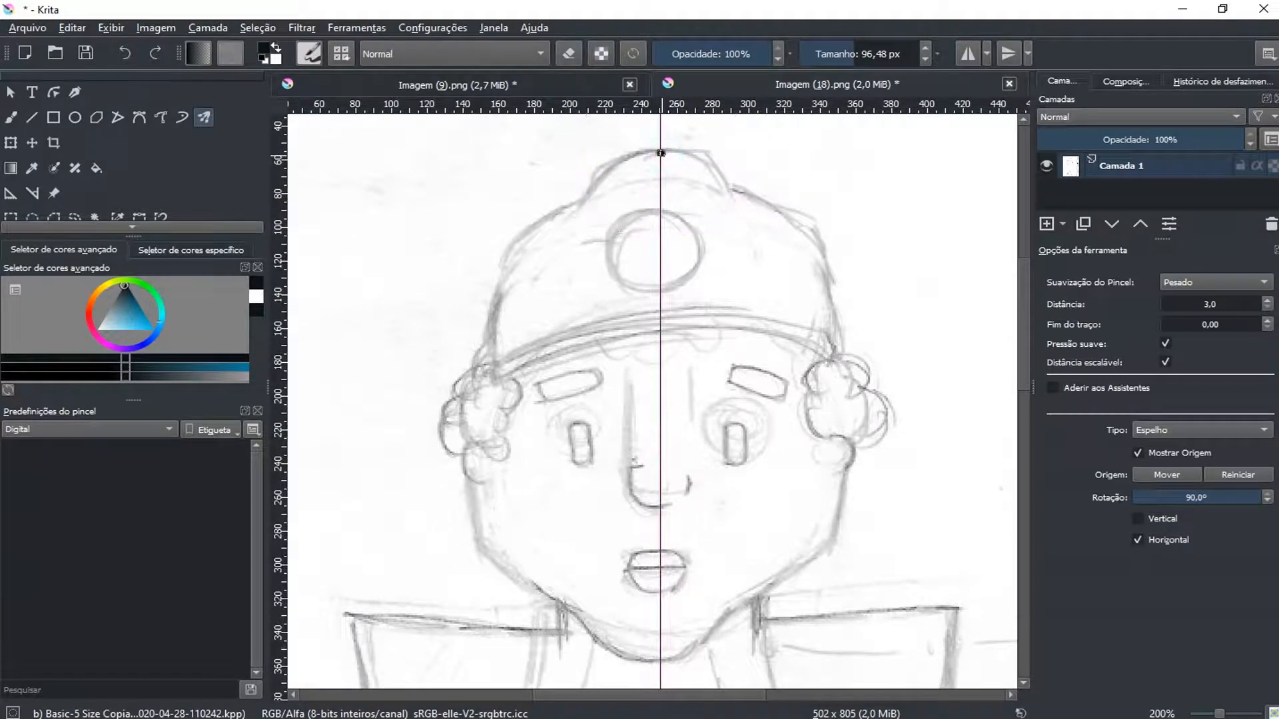
mouse_move(706, 162)
mouse_down()
mouse_move(792, 223)
mouse_move(837, 307)
mouse_up()
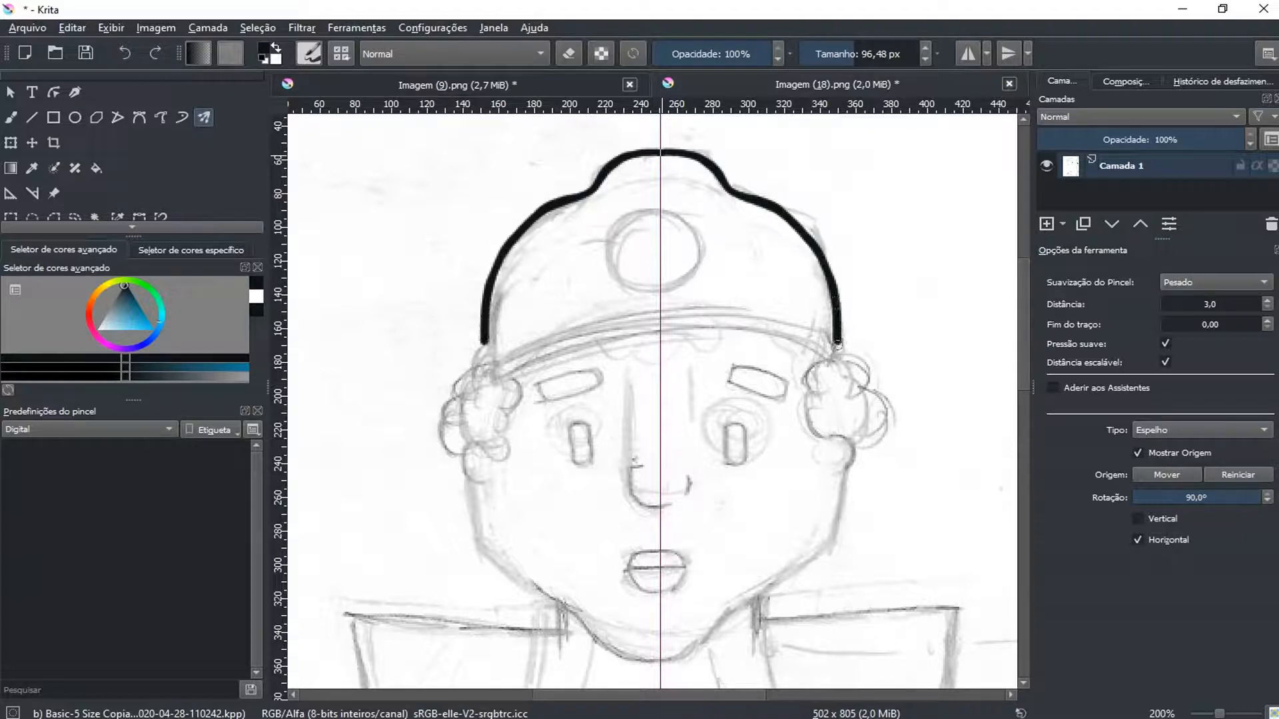
drag(838, 351, 836, 357)
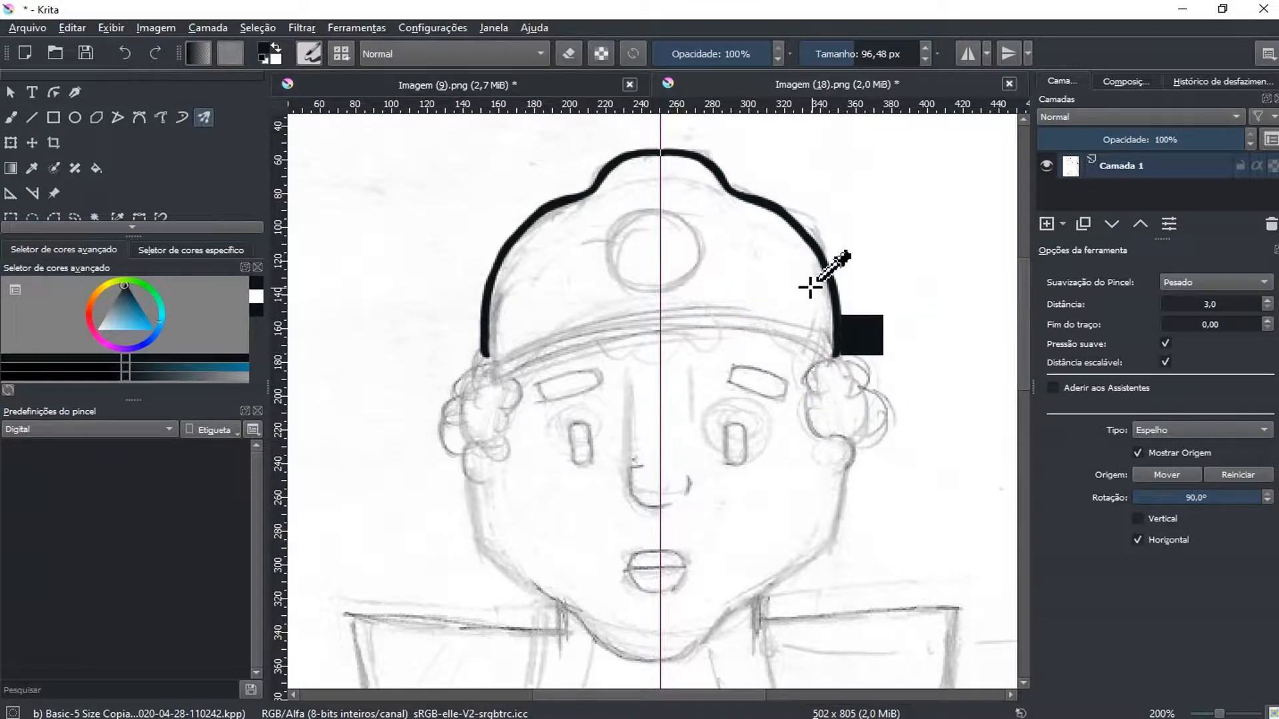
key(ctrl+z)
Step: Ink the cap's outer outline with a mirrored Multibrush stroke from its peak down to the hair on both sides
drag(694, 188, 650, 233)
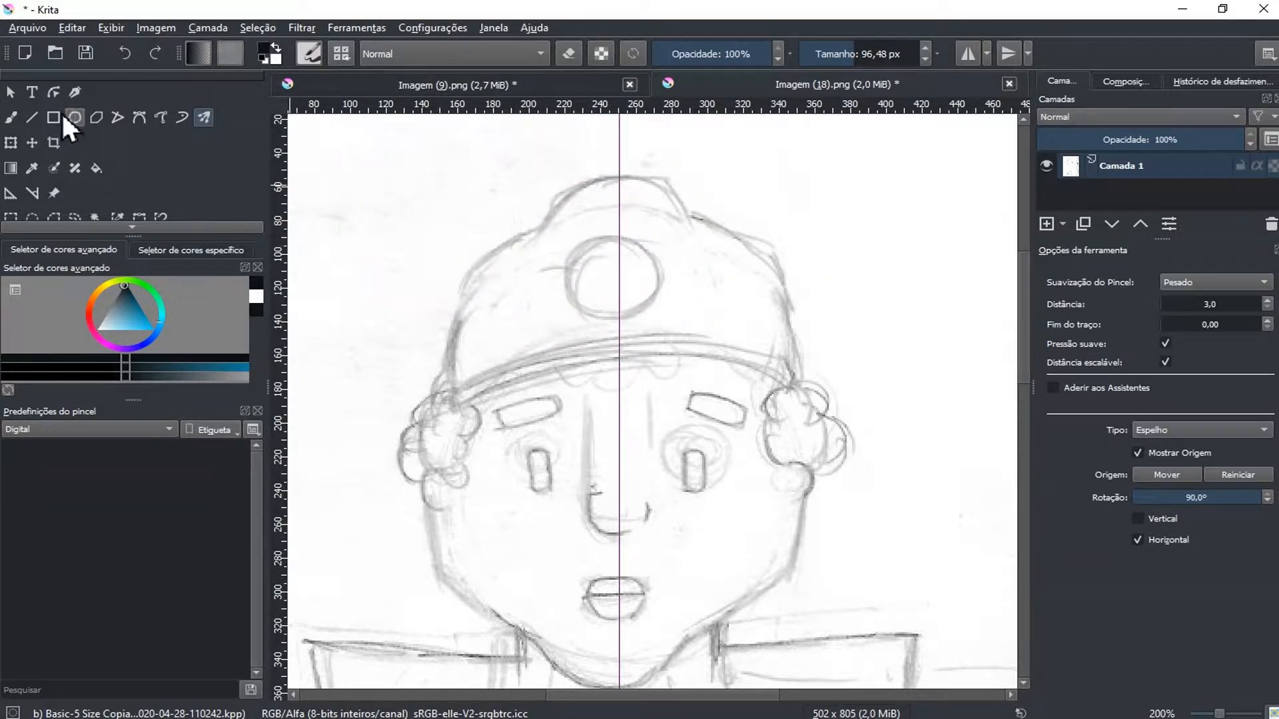
click(11, 93)
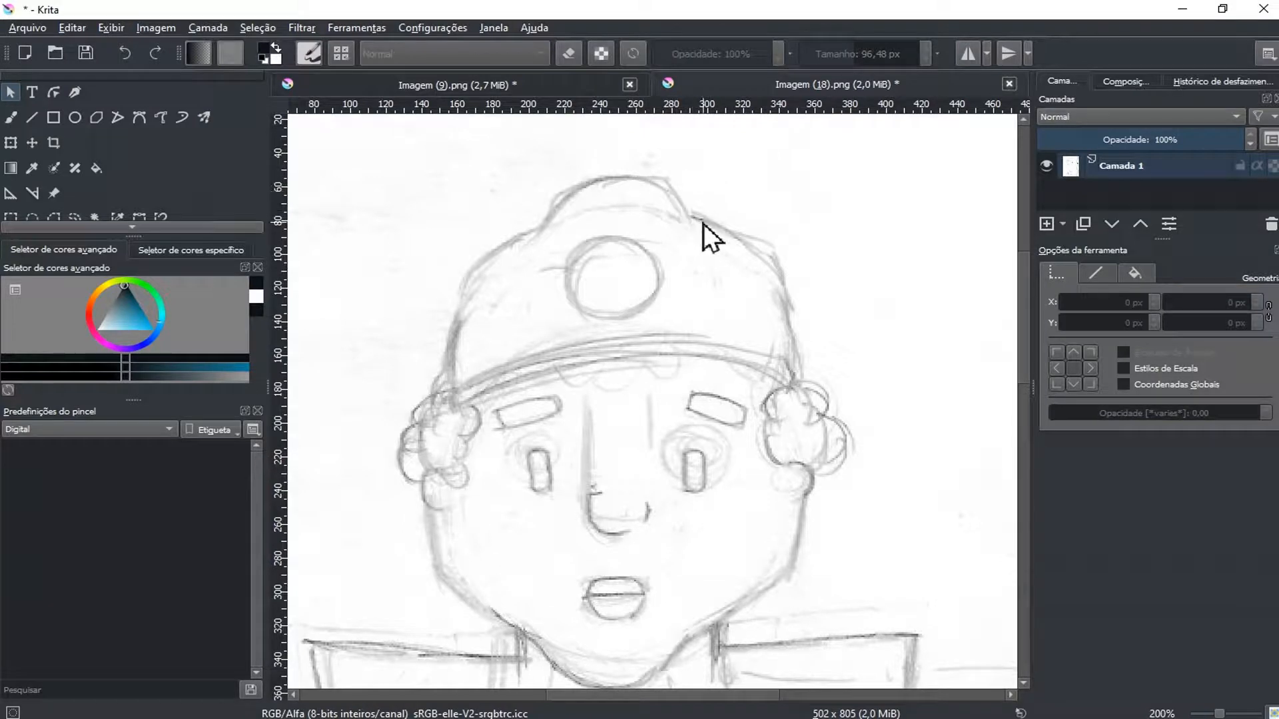
click(614, 178)
key(q)
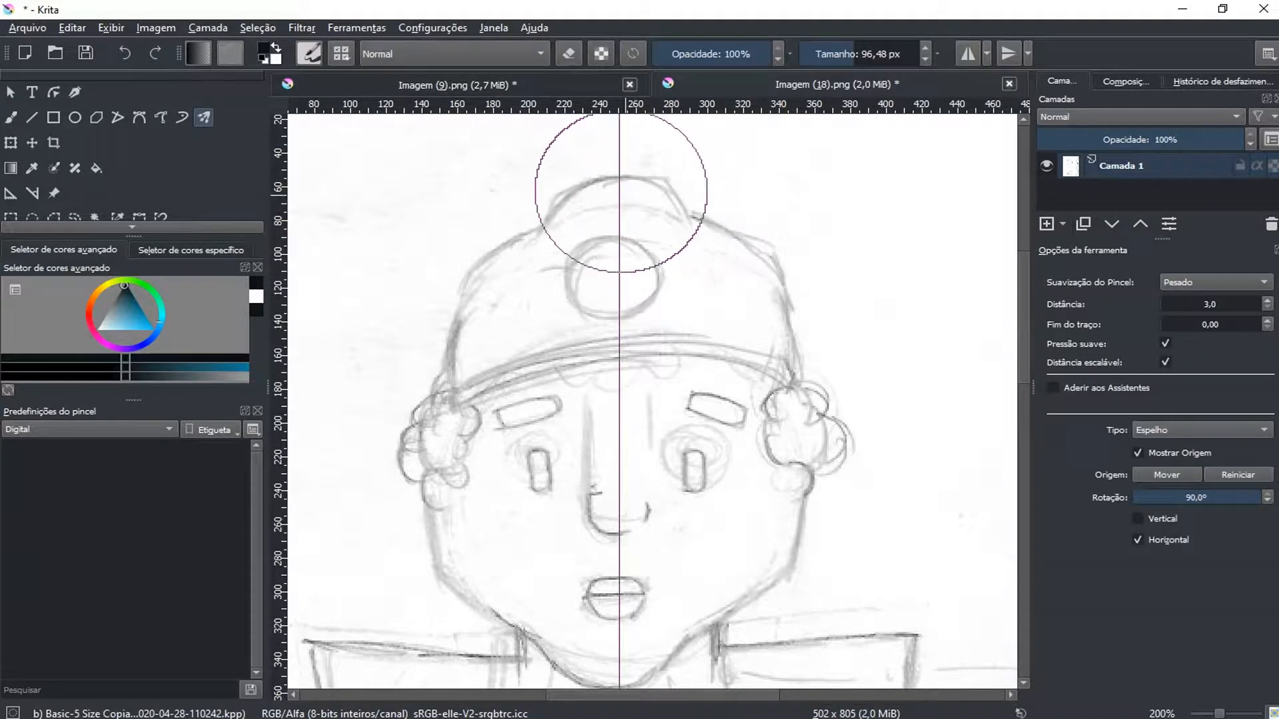
click(620, 179)
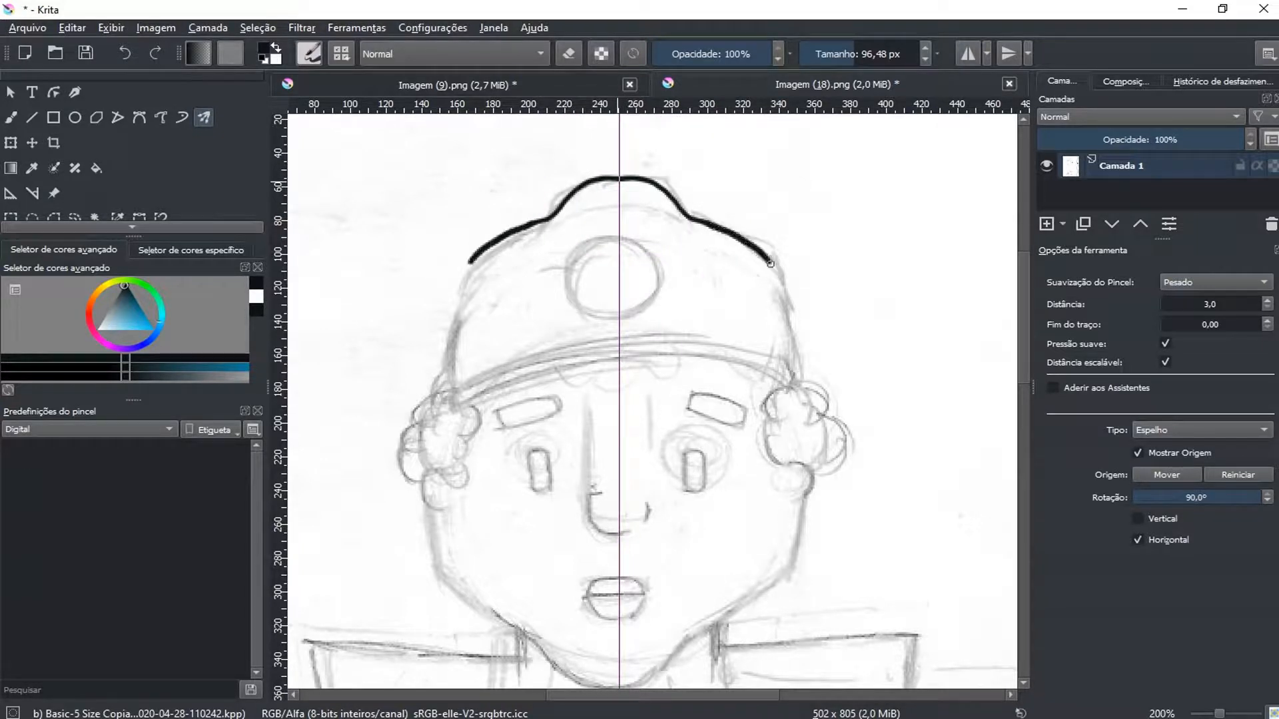
drag(792, 355, 797, 380)
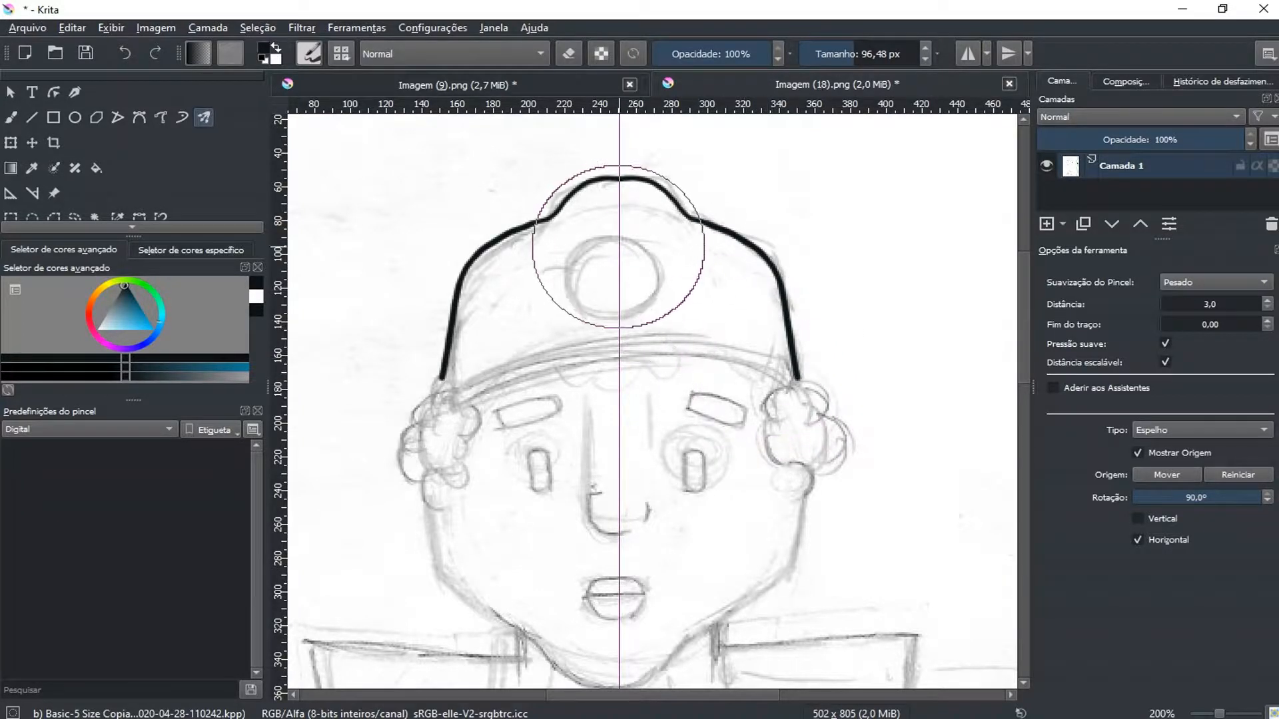
Step: Ink the round badge on the front of the cap with a mirrored stroke, redoing the first attempts
click(620, 240)
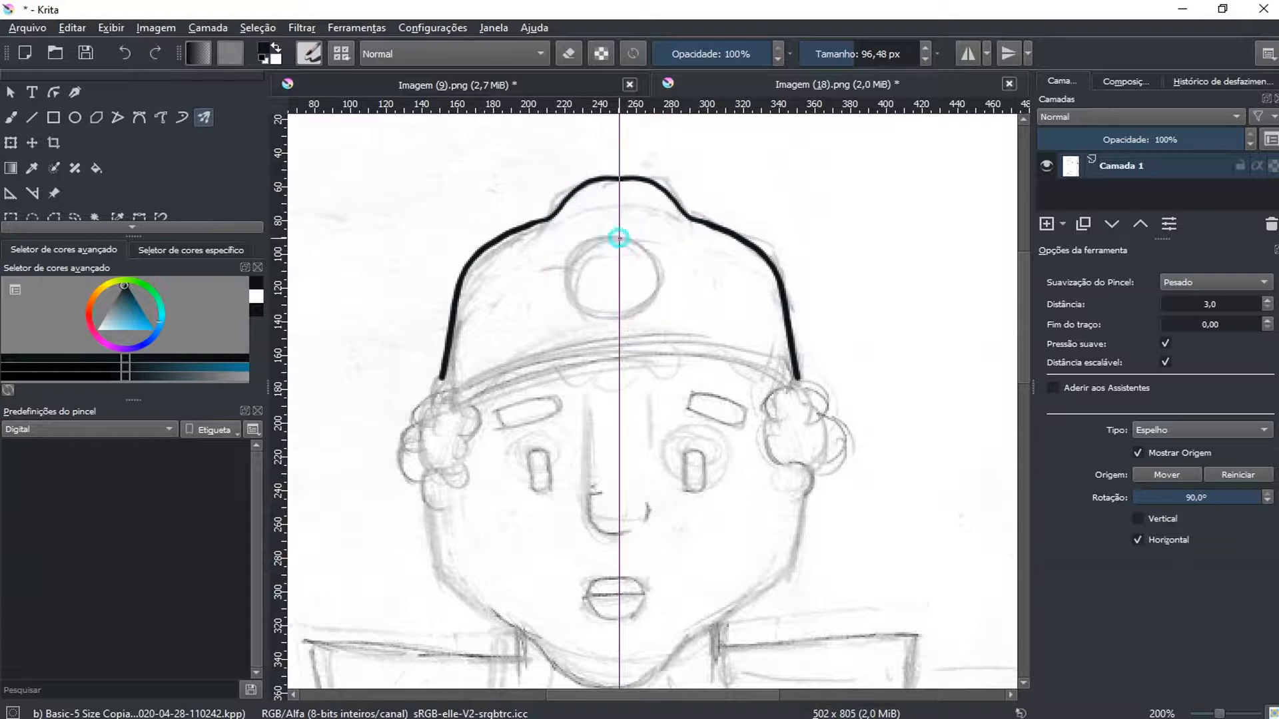
drag(632, 313, 620, 314)
key(ctrl+z)
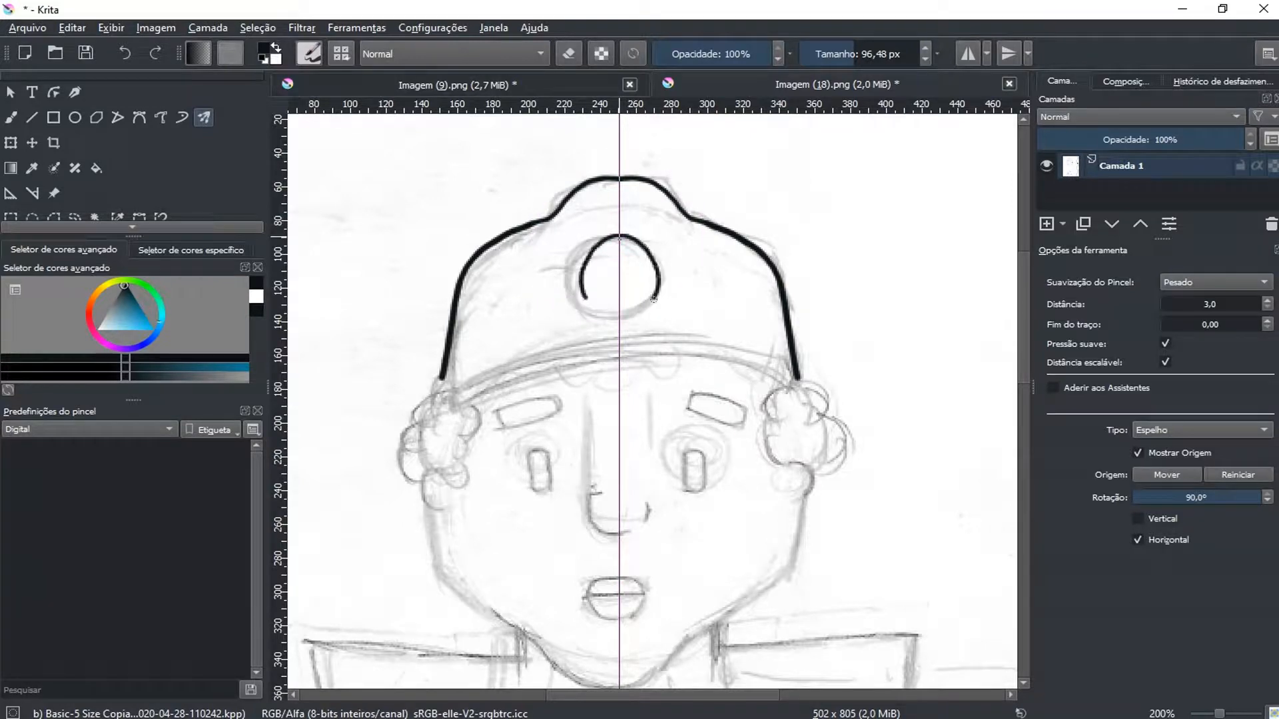
key(ctrl+z)
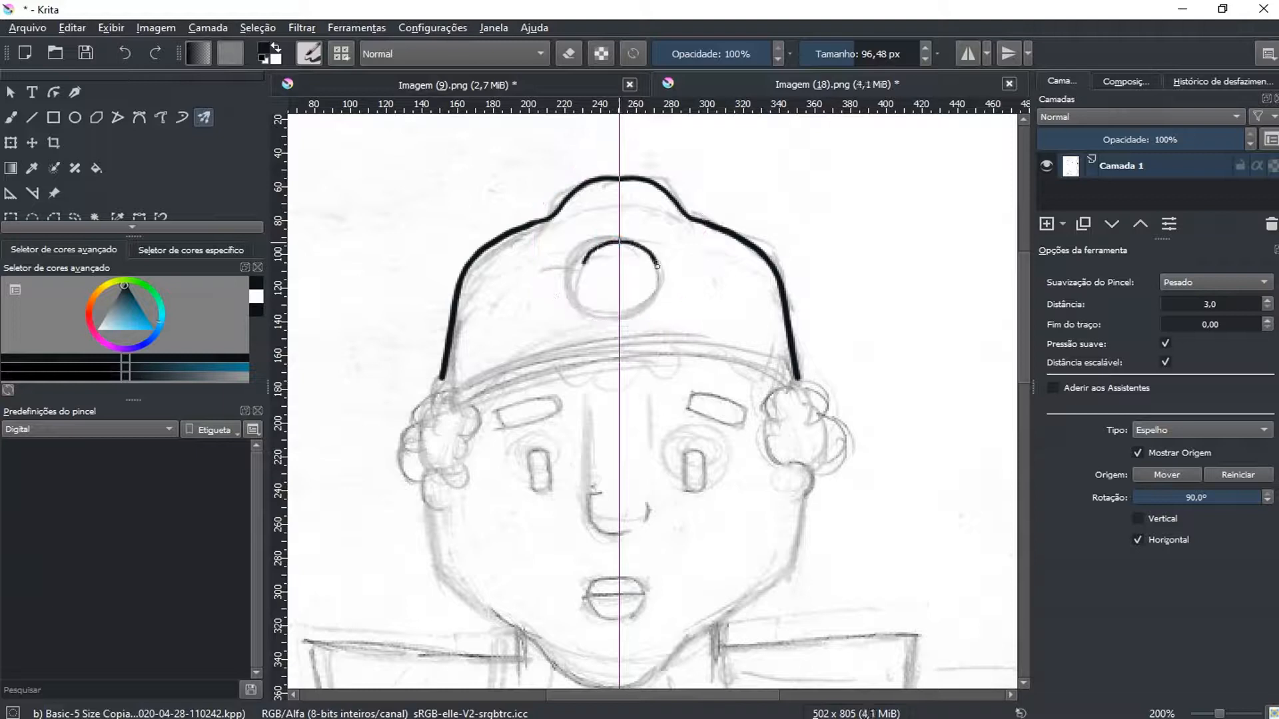
drag(626, 316, 621, 318)
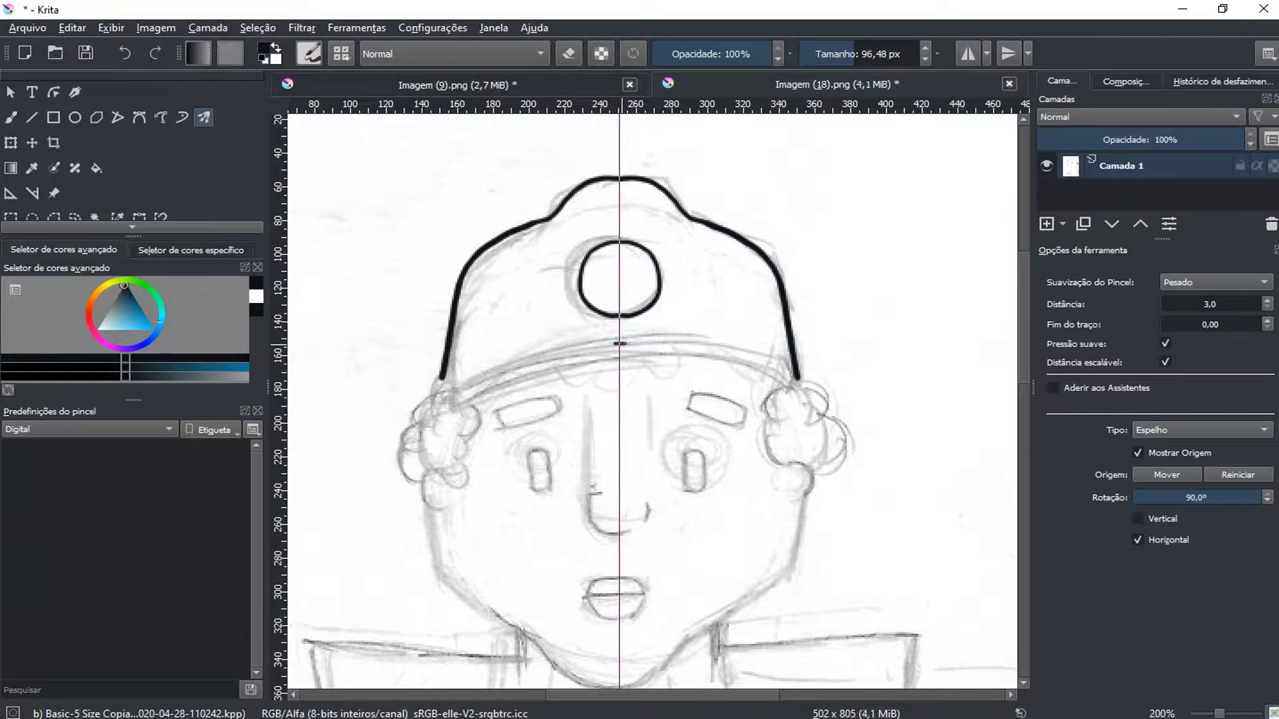
Step: Ink the cap's curved lower edge with a mirrored stroke meeting the cap outline on both sides, undoing the failed tries
key(ctrl+z)
mouse_move(763, 357)
mouse_down()
mouse_move(700, 342)
mouse_move(625, 347)
mouse_move(724, 353)
mouse_up()
key(ctrl+z)
key(ctrl+z)
key(ctrl+z)
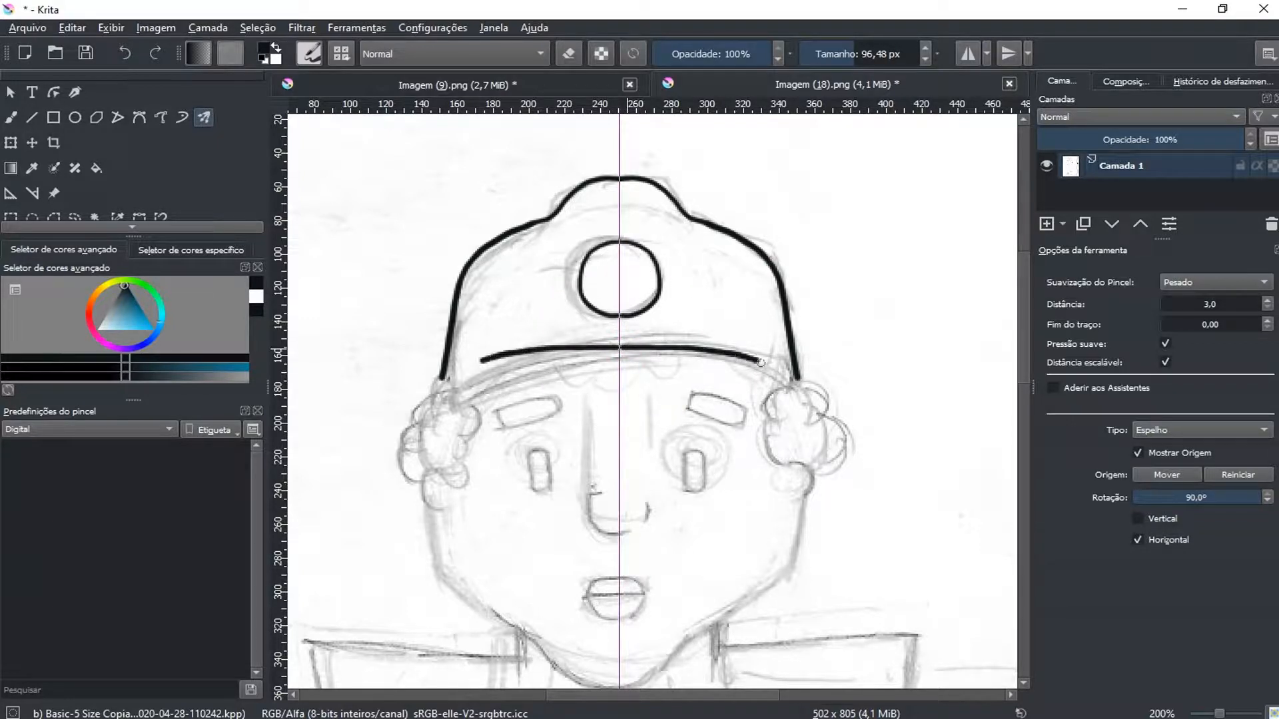
drag(788, 381, 793, 378)
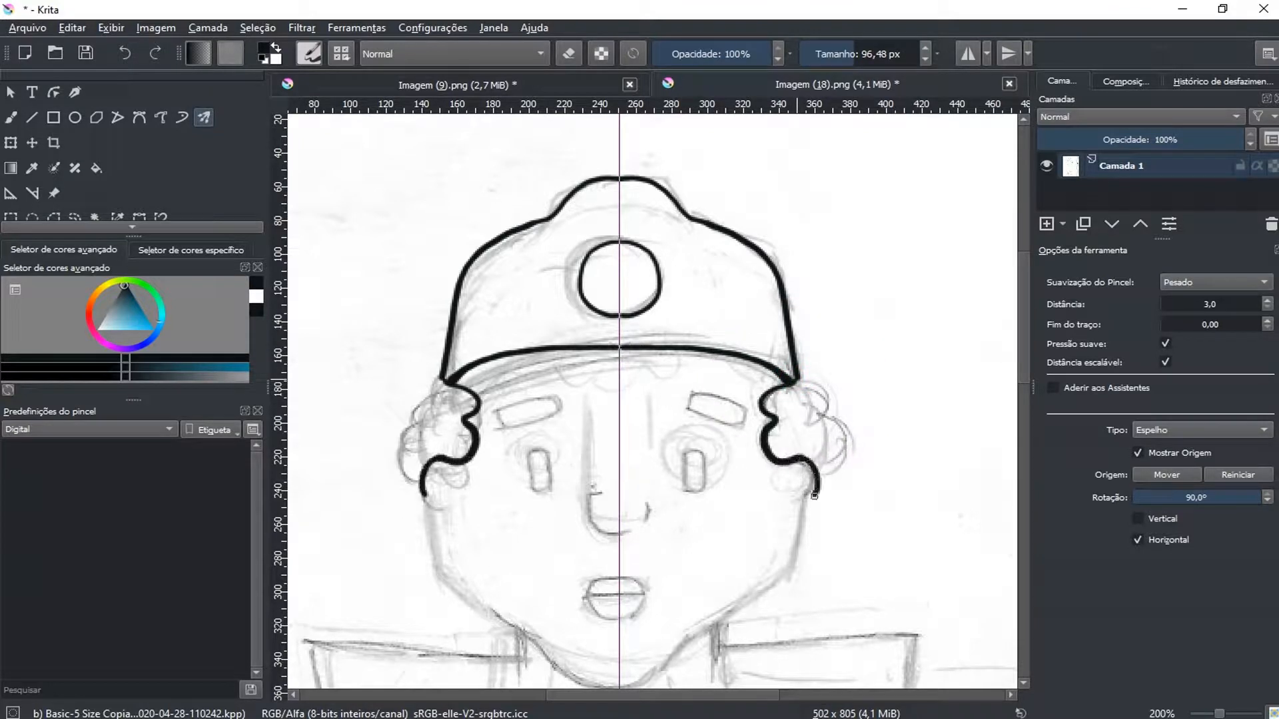
Step: Ink the inner and outer contours of the curly hair beside the face with mirrored strokes
drag(794, 501, 796, 502)
drag(796, 381, 824, 419)
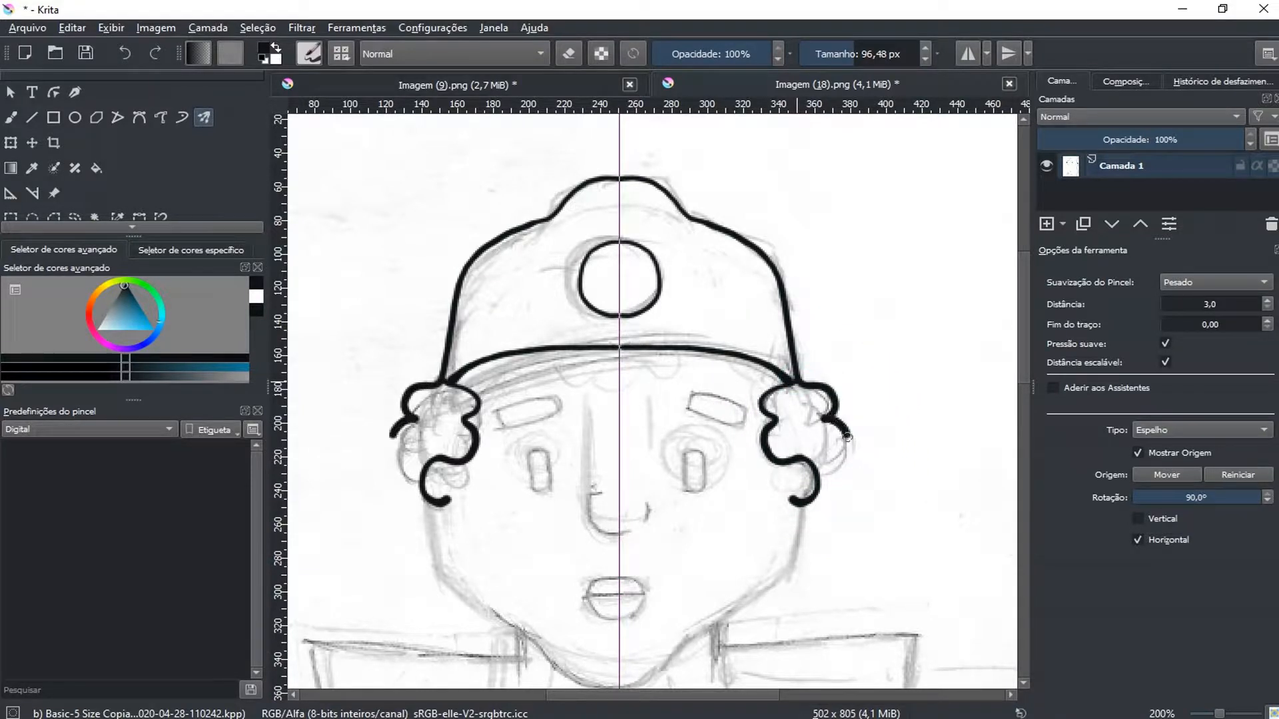
mouse_move(828, 491)
mouse_down()
mouse_move(816, 496)
mouse_move(808, 453)
mouse_move(833, 364)
mouse_up()
Step: Ink the outlined eyebrows and the solid black oval eyes with mirrored strokes
drag(728, 250, 728, 250)
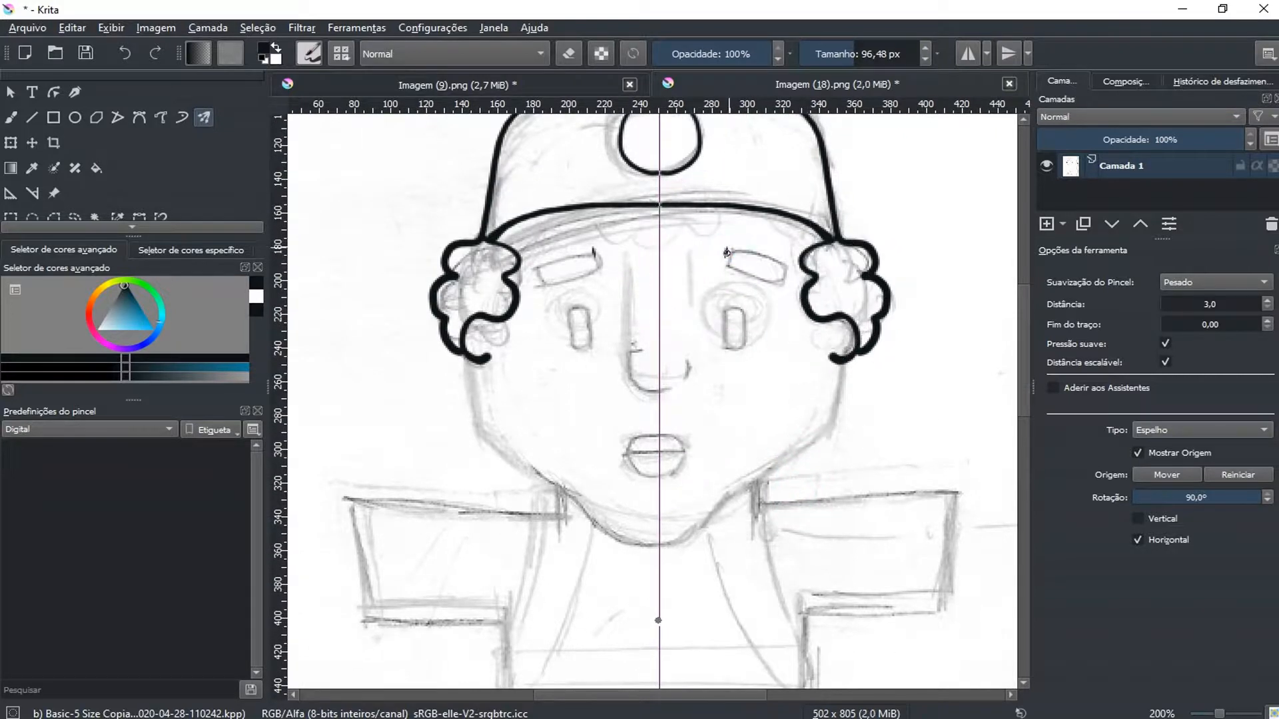
drag(736, 251, 729, 255)
drag(808, 360, 812, 299)
drag(729, 254, 729, 254)
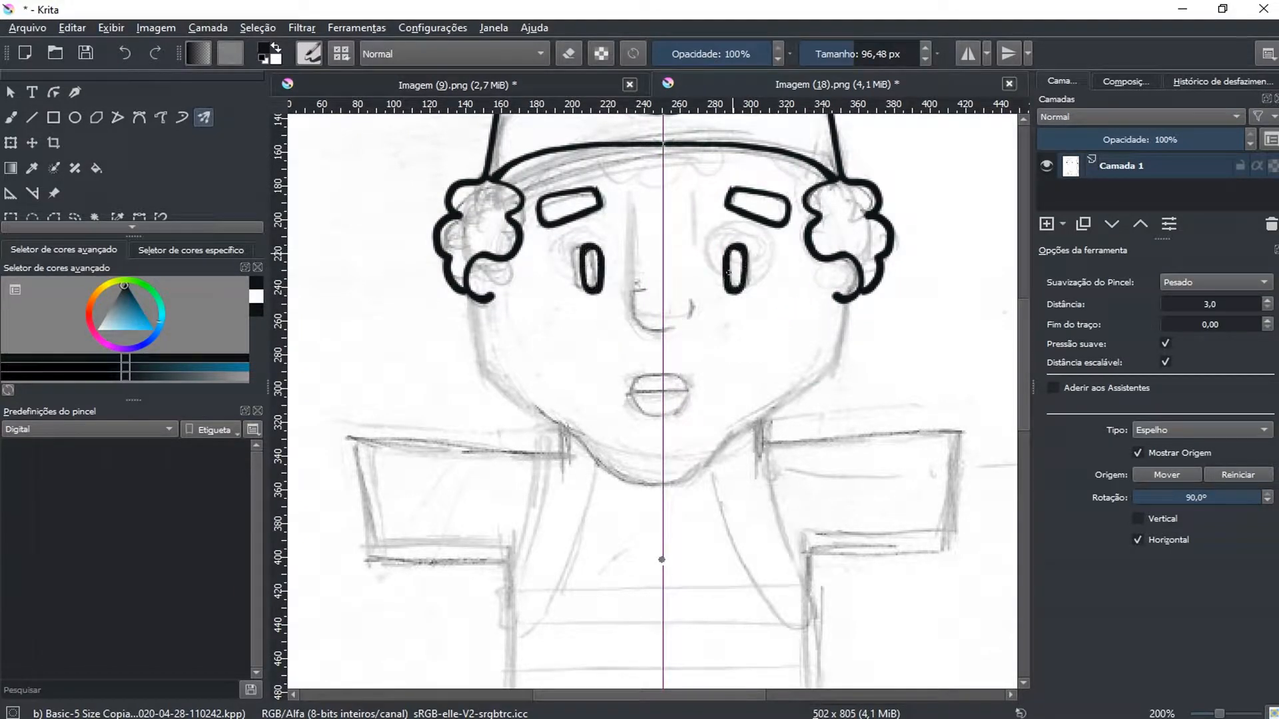
mouse_move(738, 261)
mouse_down()
mouse_move(741, 289)
mouse_move(677, 316)
mouse_up()
drag(755, 341, 757, 295)
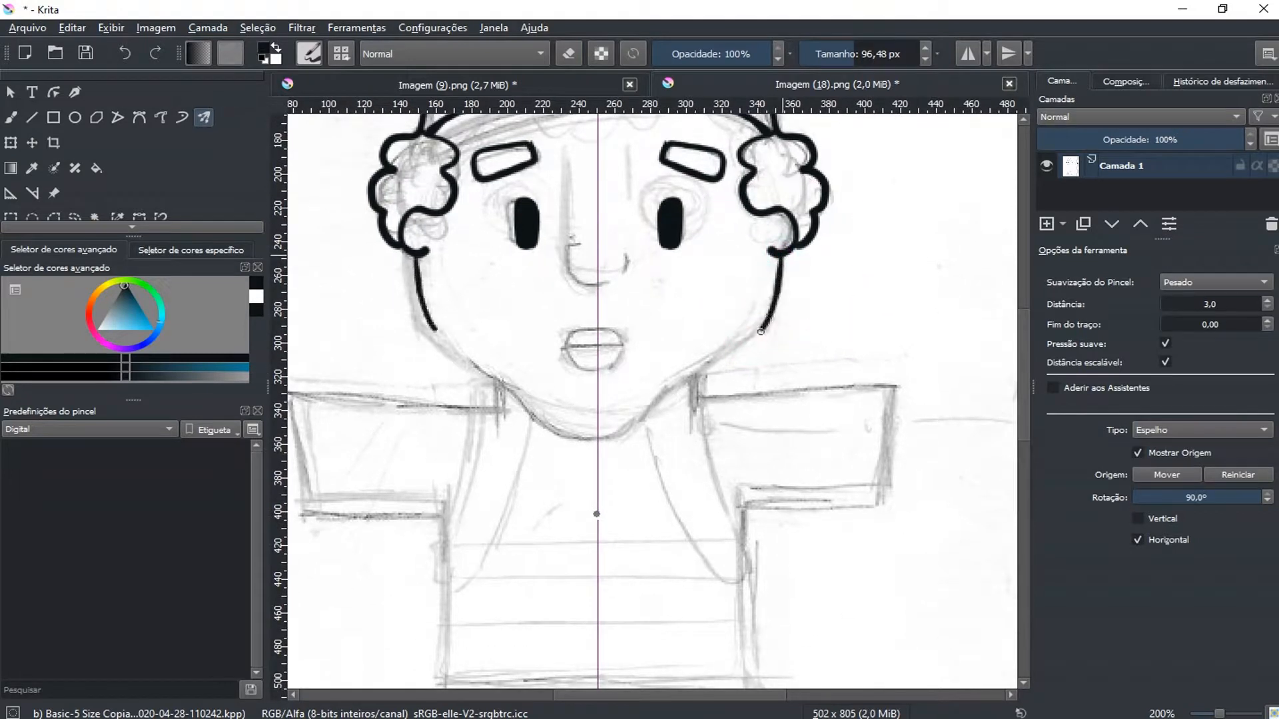
drag(716, 355, 673, 385)
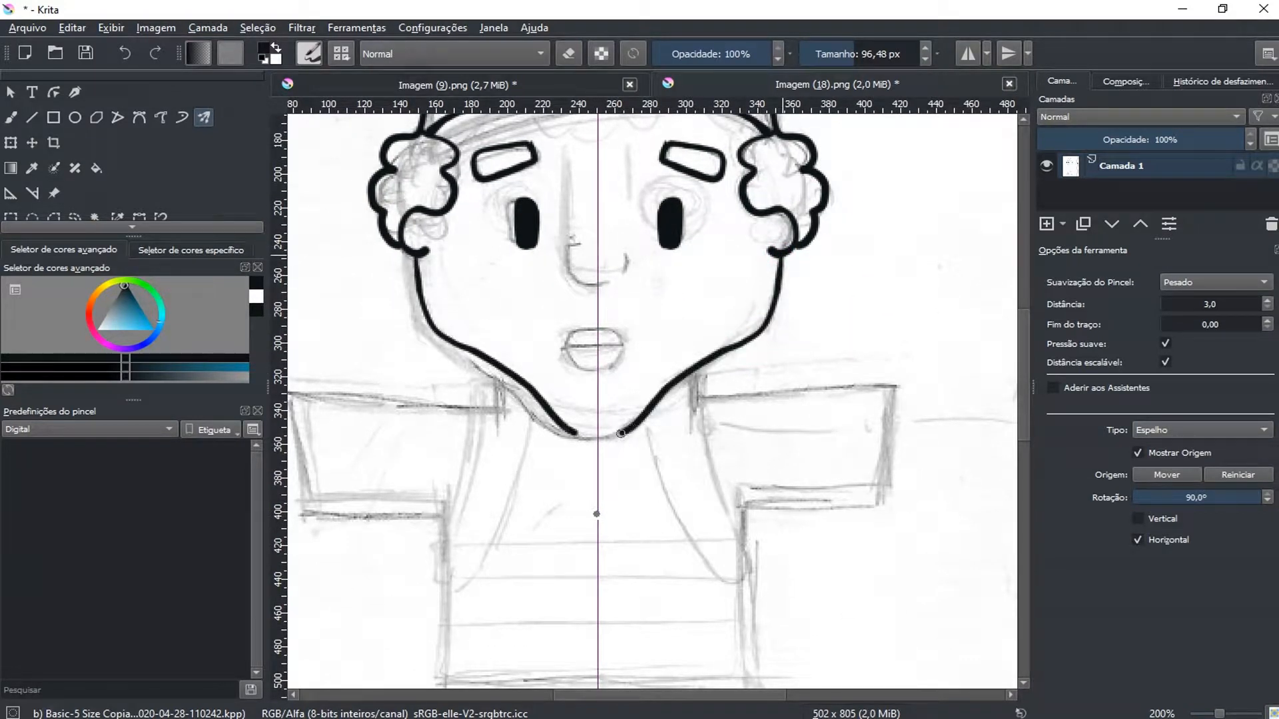
mouse_move(711, 337)
mouse_down()
mouse_move(728, 433)
mouse_move(775, 336)
mouse_up()
key(ctrl+z)
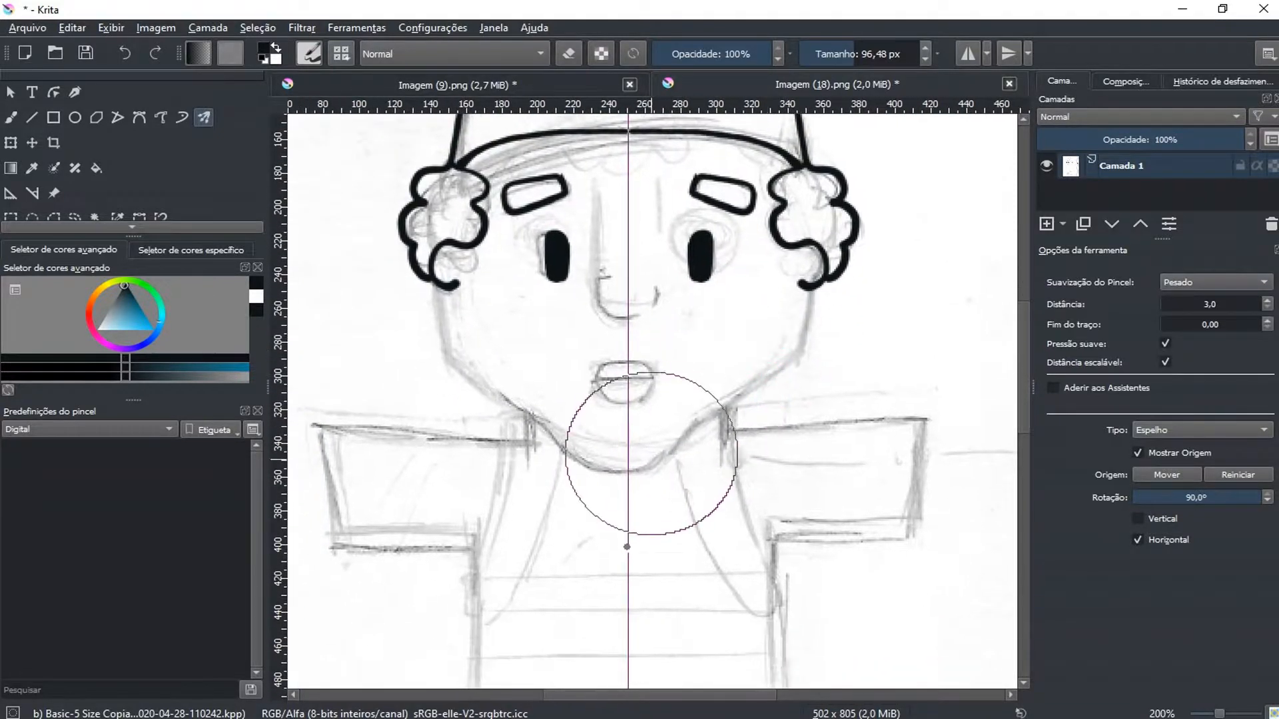
Step: Ink the face contour from the chin up to the hair and the U-shaped nose with mirrored strokes
mouse_move(634, 470)
mouse_down()
mouse_move(684, 455)
mouse_move(798, 359)
mouse_move(814, 291)
mouse_up()
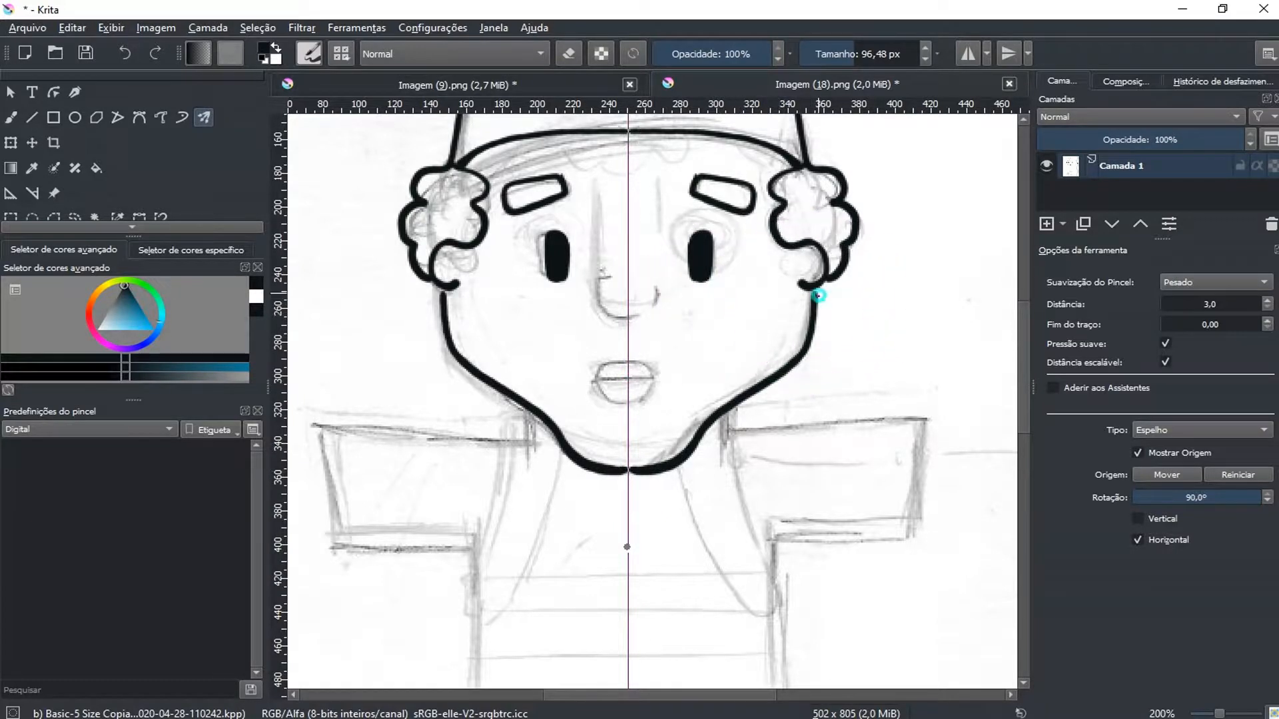
mouse_move(808, 288)
mouse_down()
mouse_move(797, 374)
mouse_move(811, 366)
mouse_move(823, 273)
mouse_move(791, 403)
mouse_up()
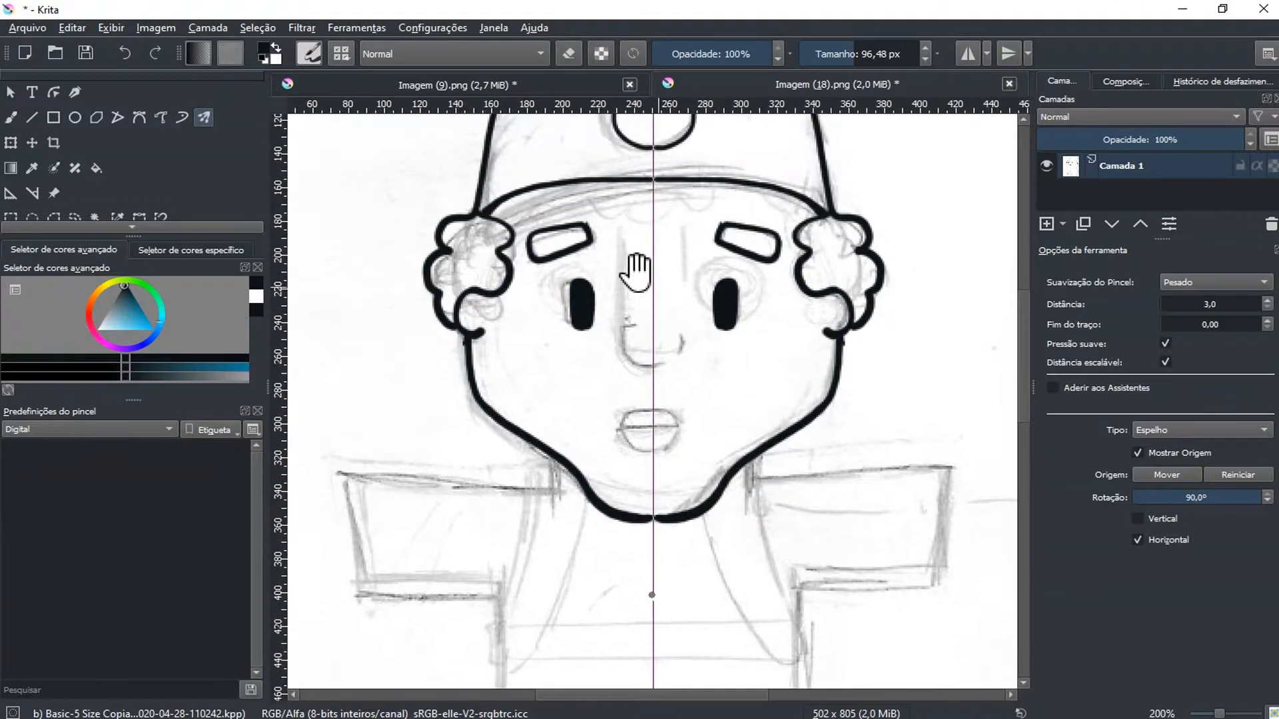
drag(680, 298, 681, 325)
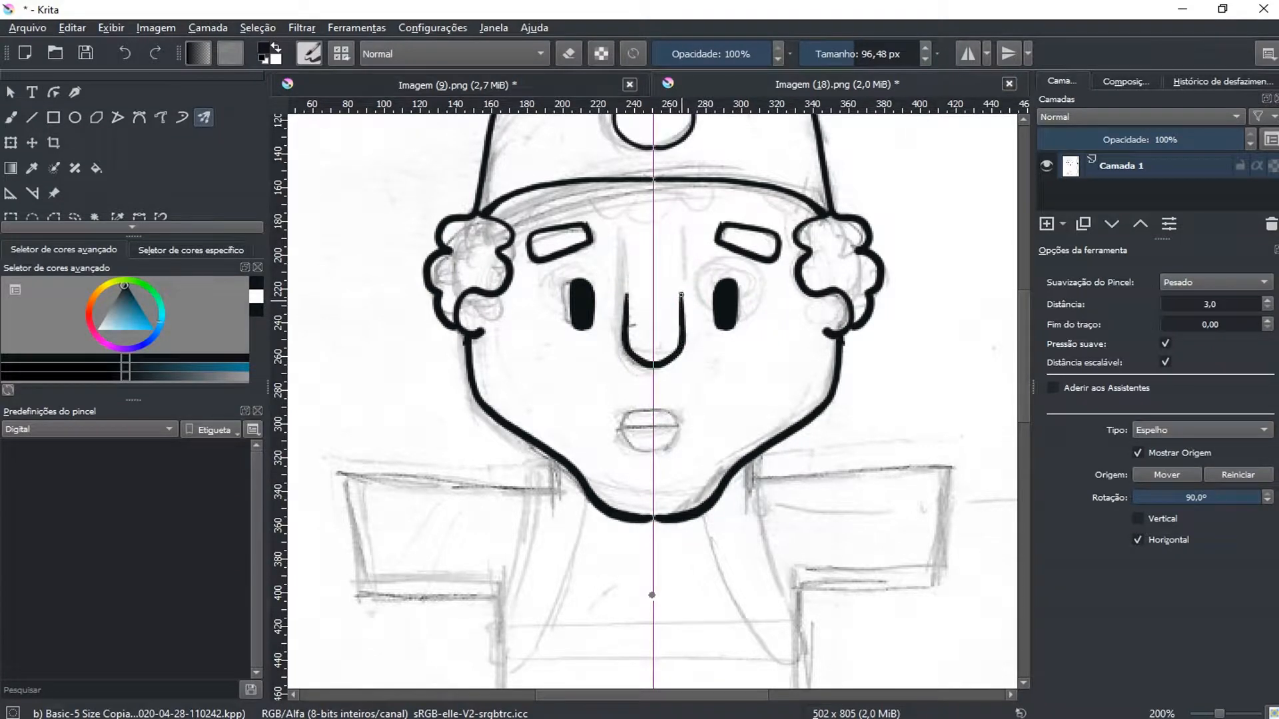
drag(681, 241, 681, 268)
key(ctrl+z)
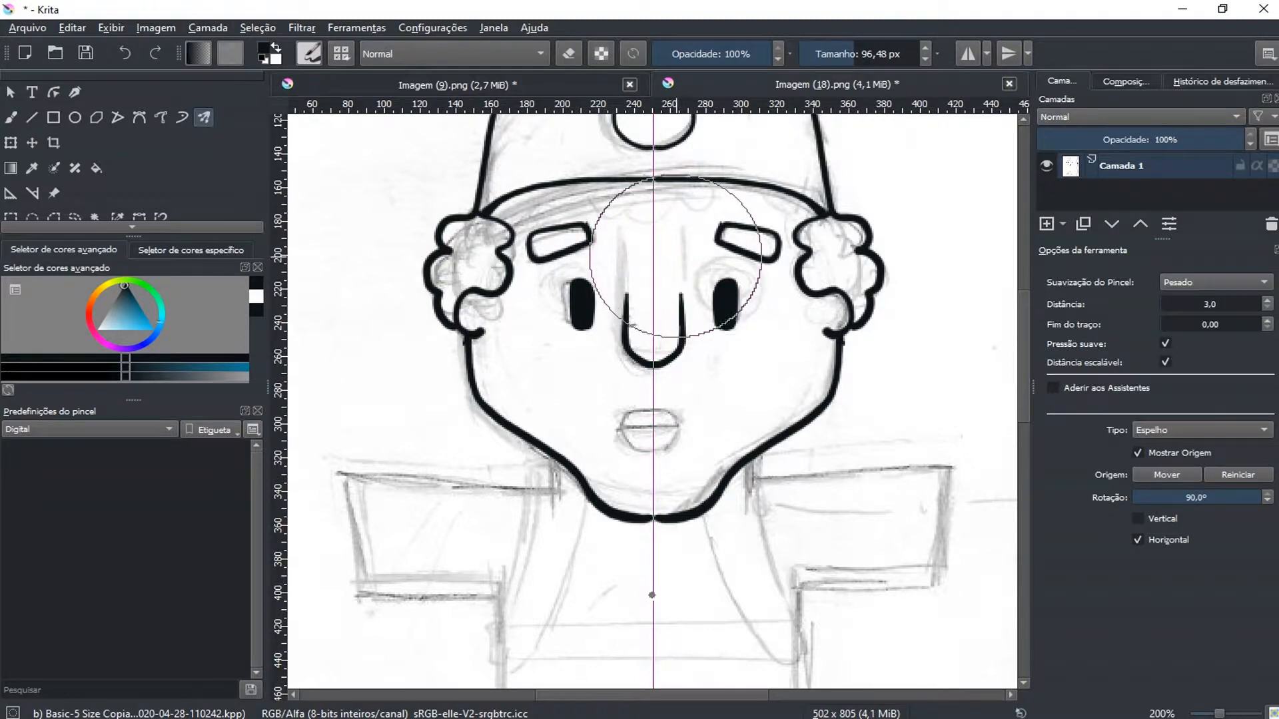
Step: Ink the mouth as a mirrored oval outline with a horizontal line between the lips
drag(693, 329, 686, 398)
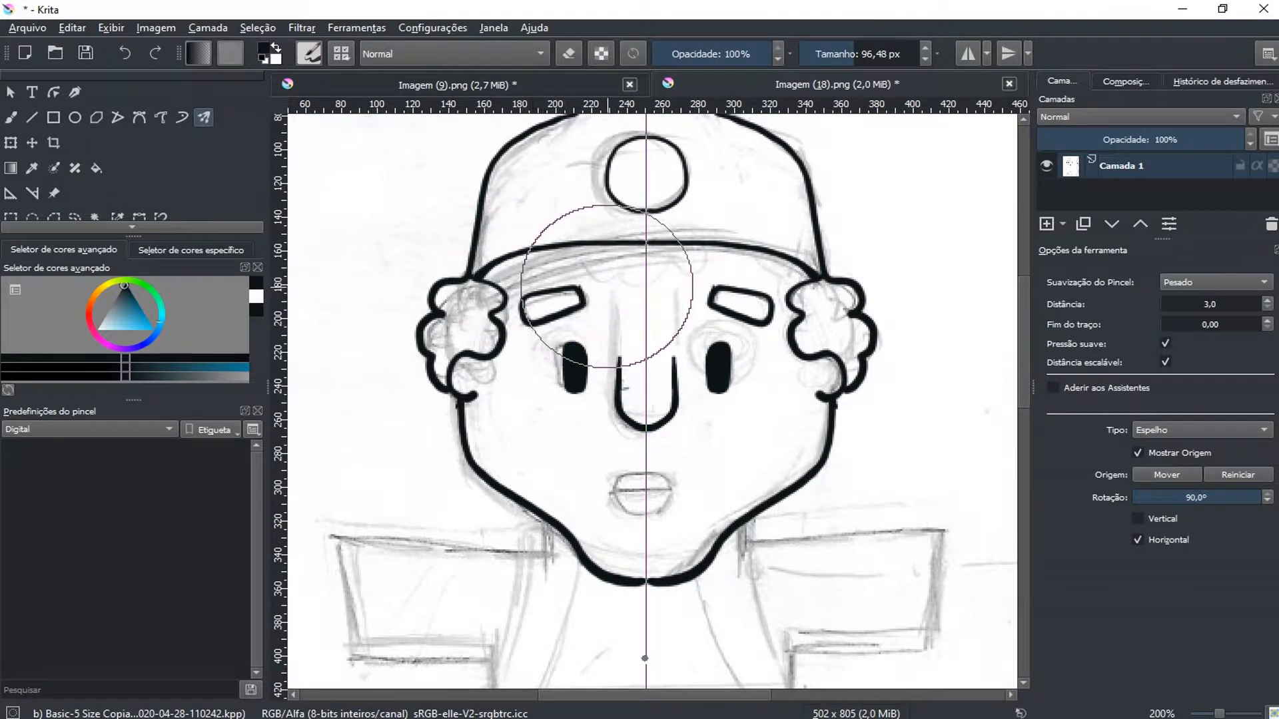
drag(672, 286, 648, 209)
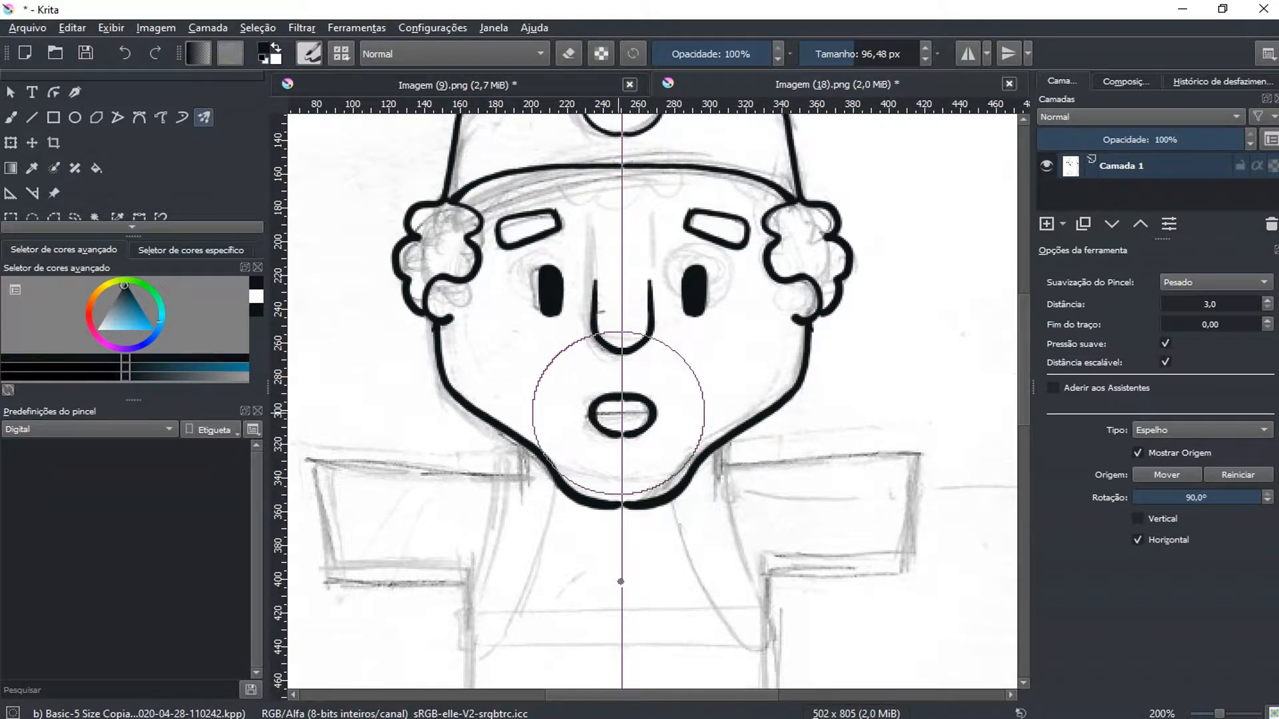
drag(590, 415, 630, 413)
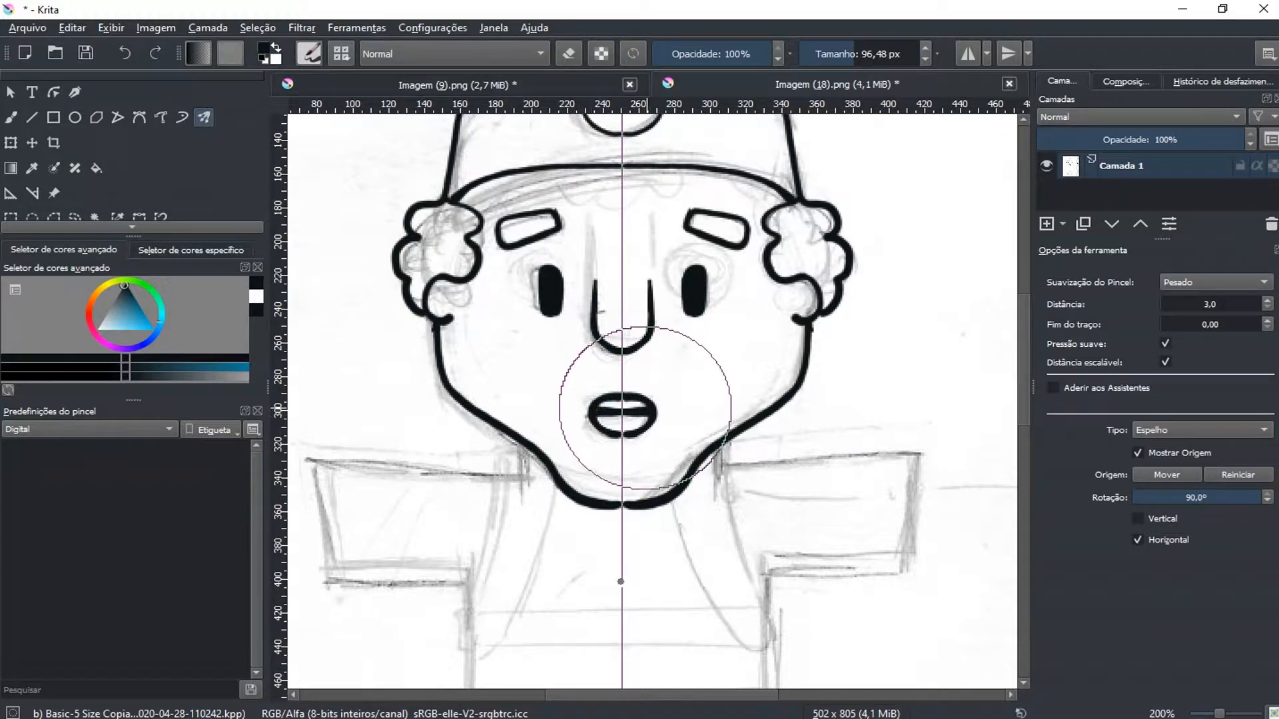
drag(598, 416, 625, 415)
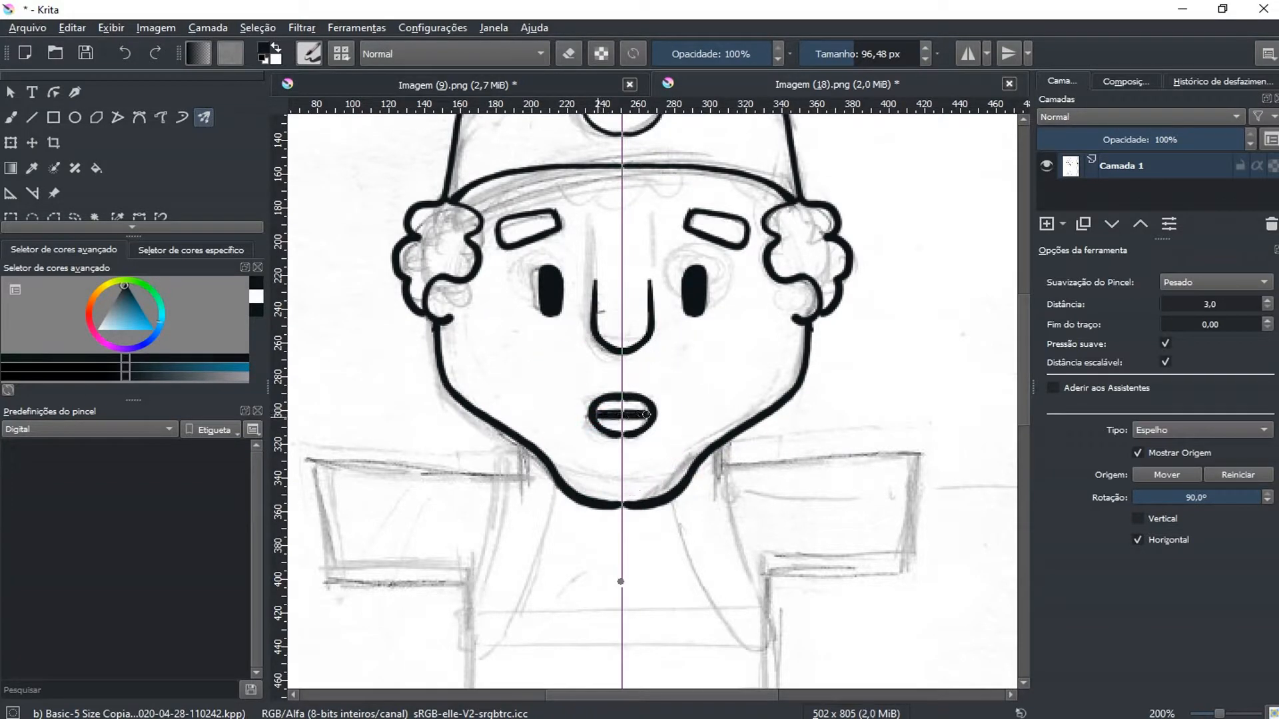
mouse_move(697, 394)
mouse_down()
mouse_move(628, 469)
mouse_move(640, 485)
mouse_move(662, 303)
mouse_move(697, 377)
mouse_move(679, 253)
mouse_up()
scroll(652, 459, down, 1)
mouse_move(672, 303)
mouse_down()
mouse_move(670, 327)
mouse_move(809, 321)
mouse_move(798, 393)
mouse_move(711, 398)
mouse_move(708, 353)
mouse_up()
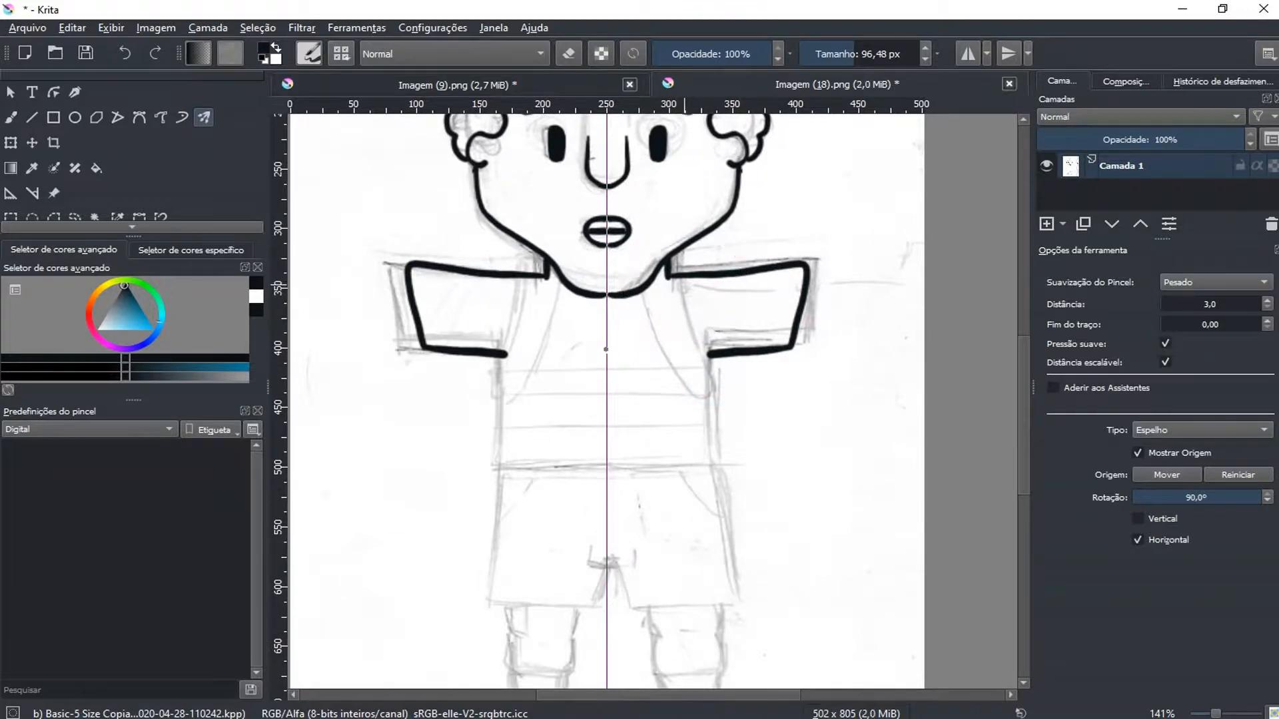
key(ctrl+z)
Step: Ink the two shoulder straps over the chest with a mirrored stroke starting at the neck
click(679, 271)
mouse_move(674, 267)
mouse_down()
mouse_move(720, 377)
mouse_move(707, 402)
mouse_move(664, 353)
mouse_move(645, 290)
mouse_move(721, 322)
mouse_up()
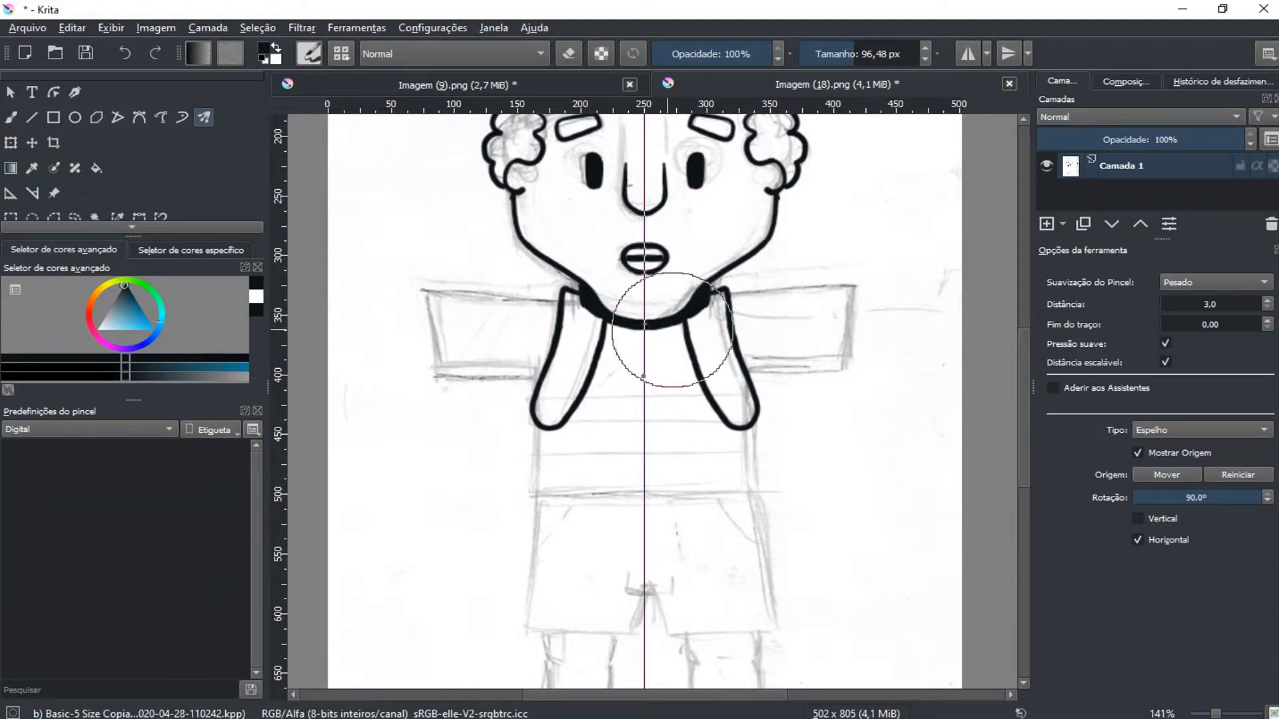
drag(726, 318, 642, 285)
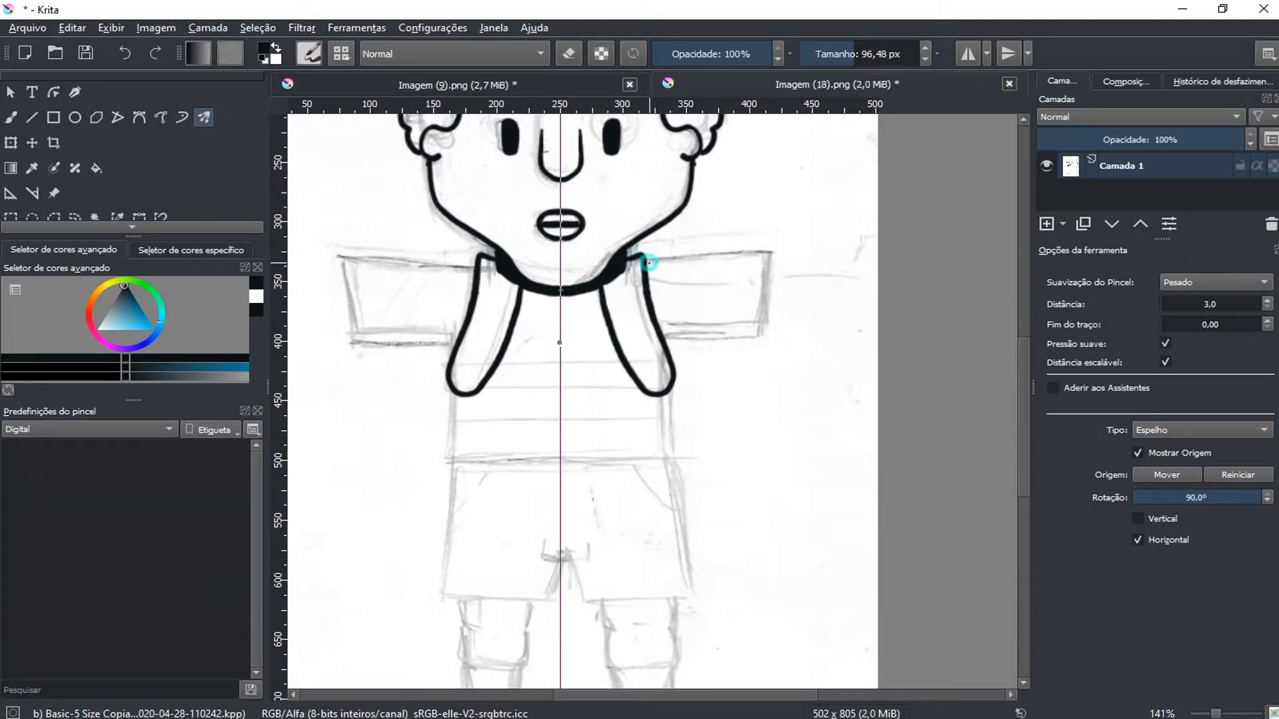
mouse_move(658, 262)
mouse_down()
mouse_move(750, 253)
mouse_move(727, 335)
mouse_move(684, 342)
mouse_up()
drag(740, 291, 754, 255)
drag(729, 326, 775, 230)
key(ctrl+z)
key(ctrl+z)
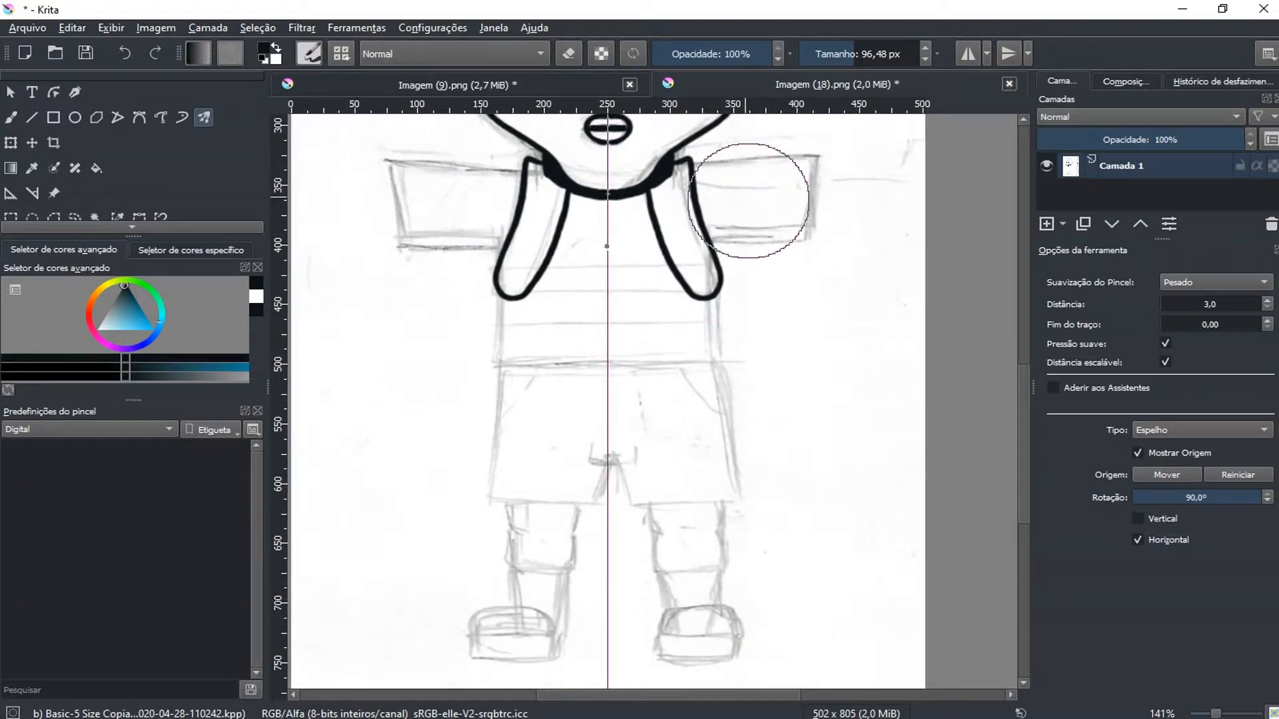
Step: Ink the flared short sleeves and the shirt's sides and hem with mirrored strokes
mouse_move(702, 165)
mouse_down()
mouse_move(785, 154)
mouse_move(744, 252)
mouse_move(714, 250)
mouse_move(748, 246)
mouse_move(759, 203)
mouse_up()
drag(736, 246, 744, 224)
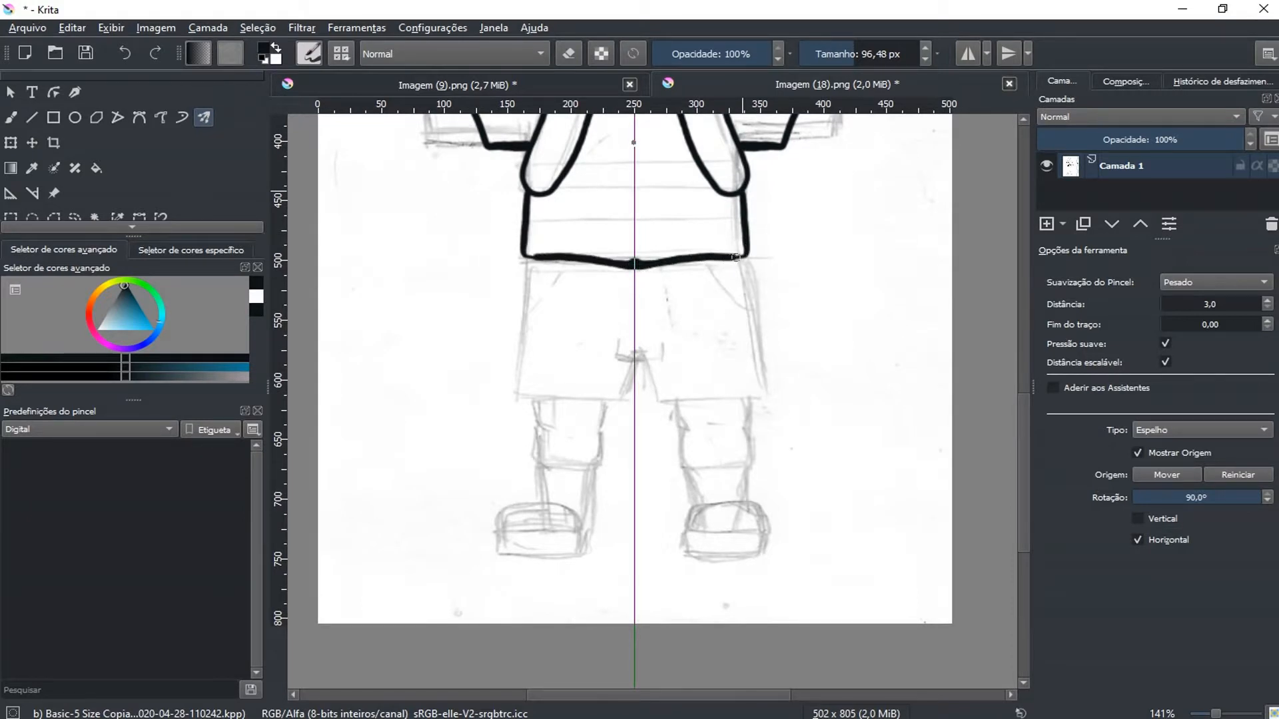
drag(746, 234, 746, 194)
Step: Ink the shorts with mirrored strokes, from the outer sides along the leg hems to the notch between the legs
mouse_move(758, 263)
mouse_down()
mouse_move(771, 181)
mouse_move(775, 217)
mouse_move(708, 369)
mouse_up()
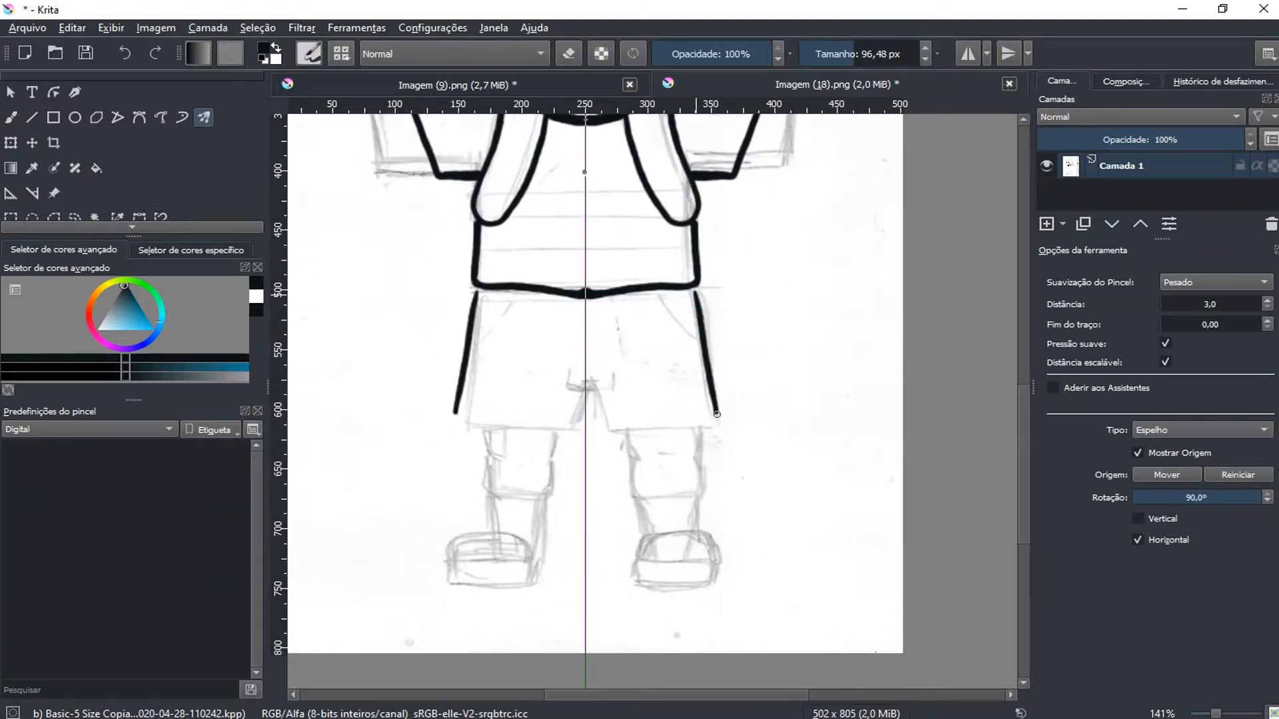
mouse_move(699, 424)
mouse_down()
mouse_move(615, 432)
mouse_move(601, 404)
mouse_up()
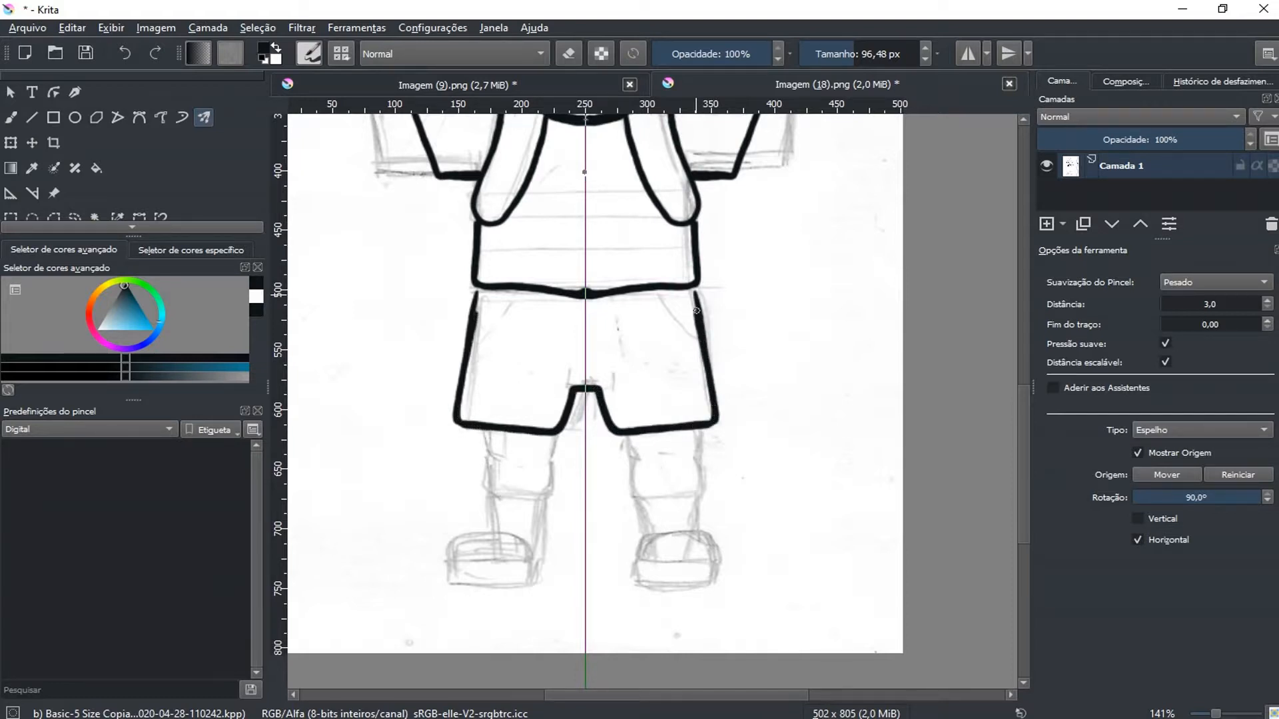
drag(696, 274, 704, 371)
mouse_move(703, 312)
mouse_down()
mouse_move(703, 400)
mouse_move(748, 305)
mouse_move(773, 343)
mouse_move(736, 285)
mouse_up()
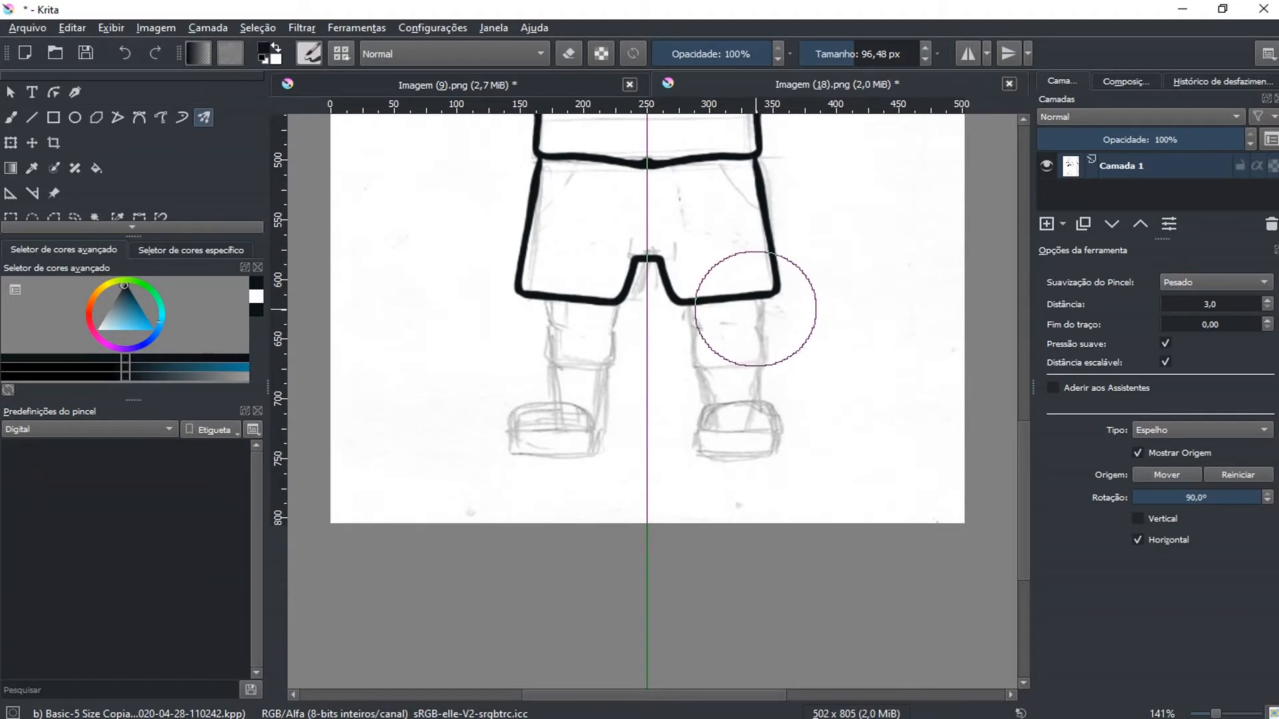
Step: Ink the legs below the shorts with mirrored strokes, adding a horizontal sock line and tapered ankles
click(755, 305)
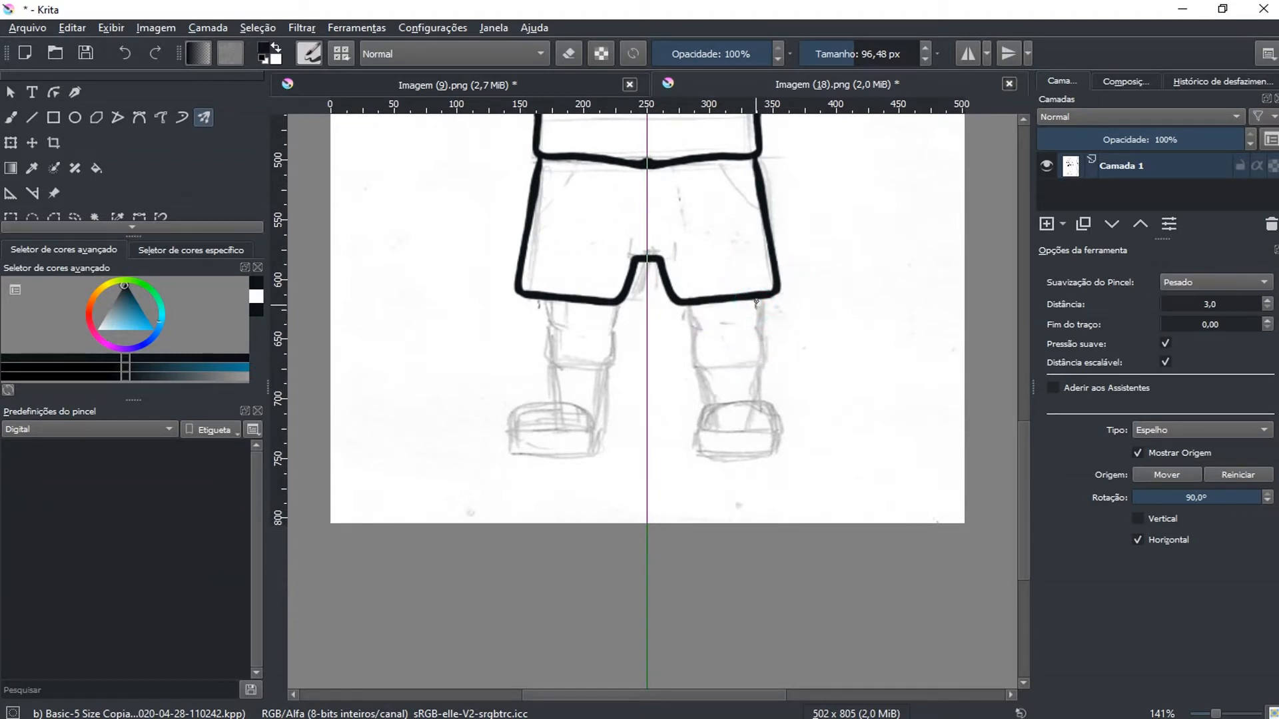
drag(688, 306, 707, 367)
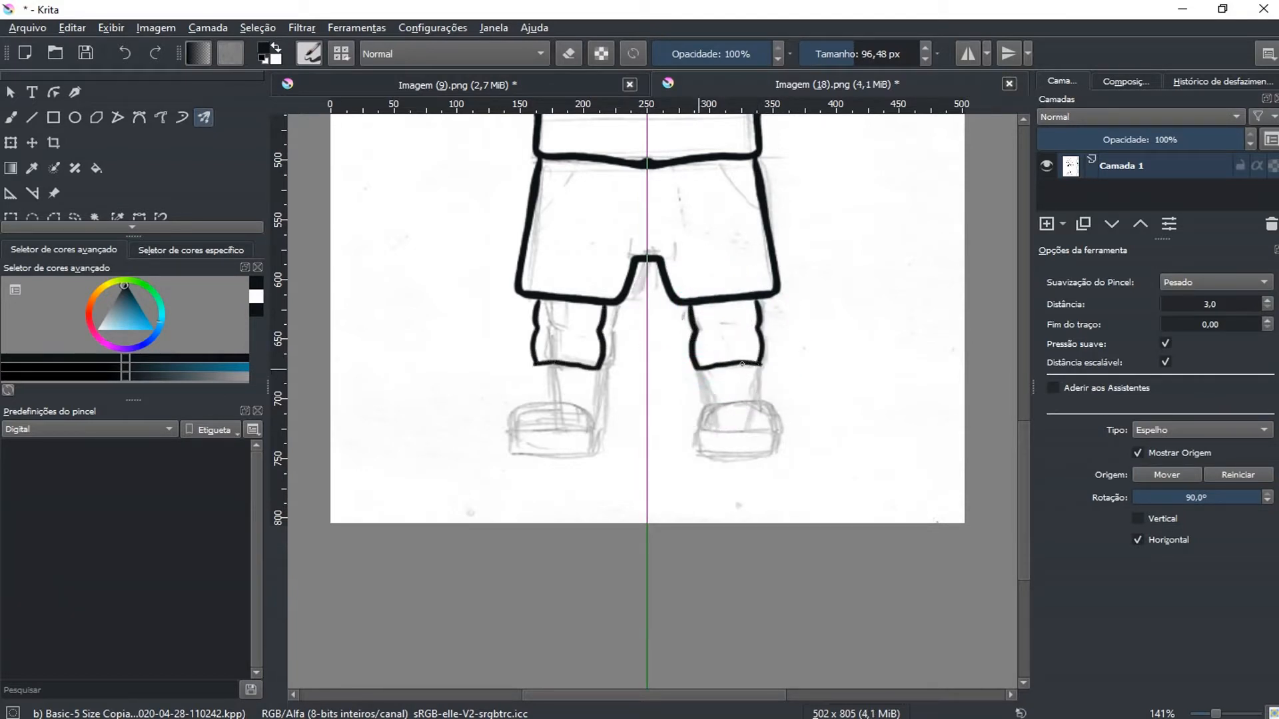
key(ctrl+z)
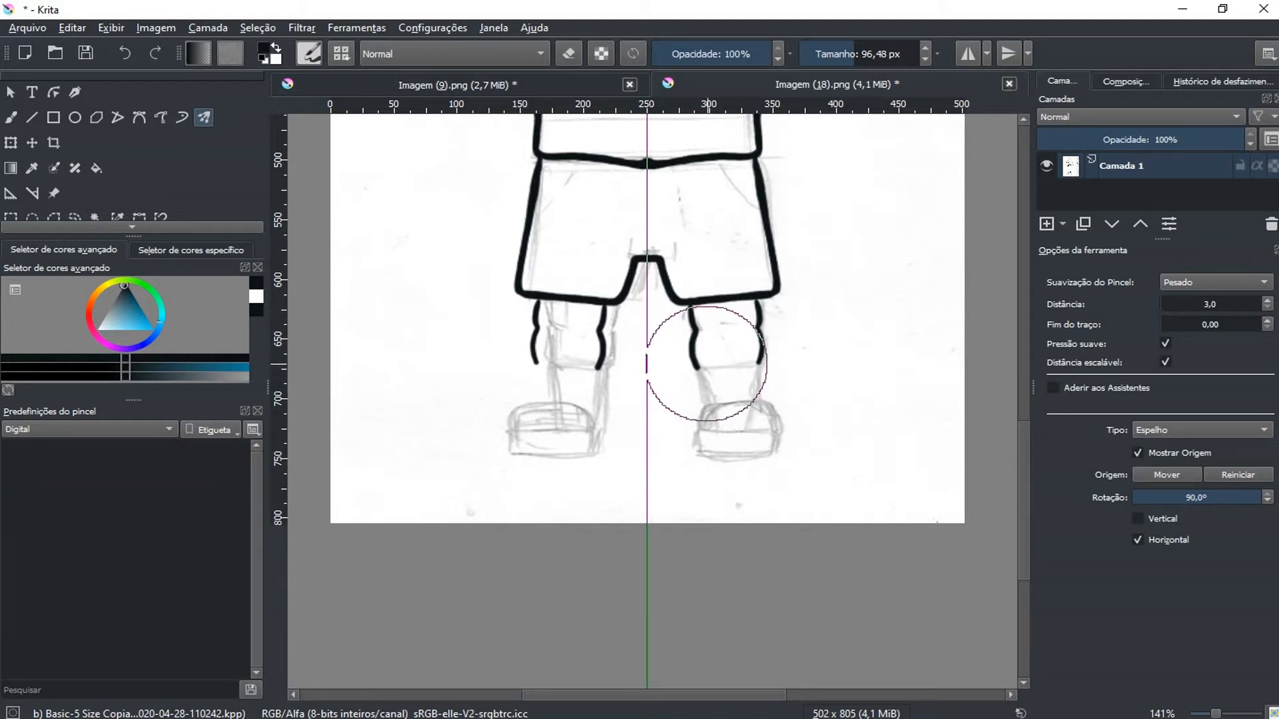
mouse_move(697, 366)
mouse_down()
mouse_move(757, 366)
mouse_move(698, 369)
mouse_move(708, 403)
mouse_up()
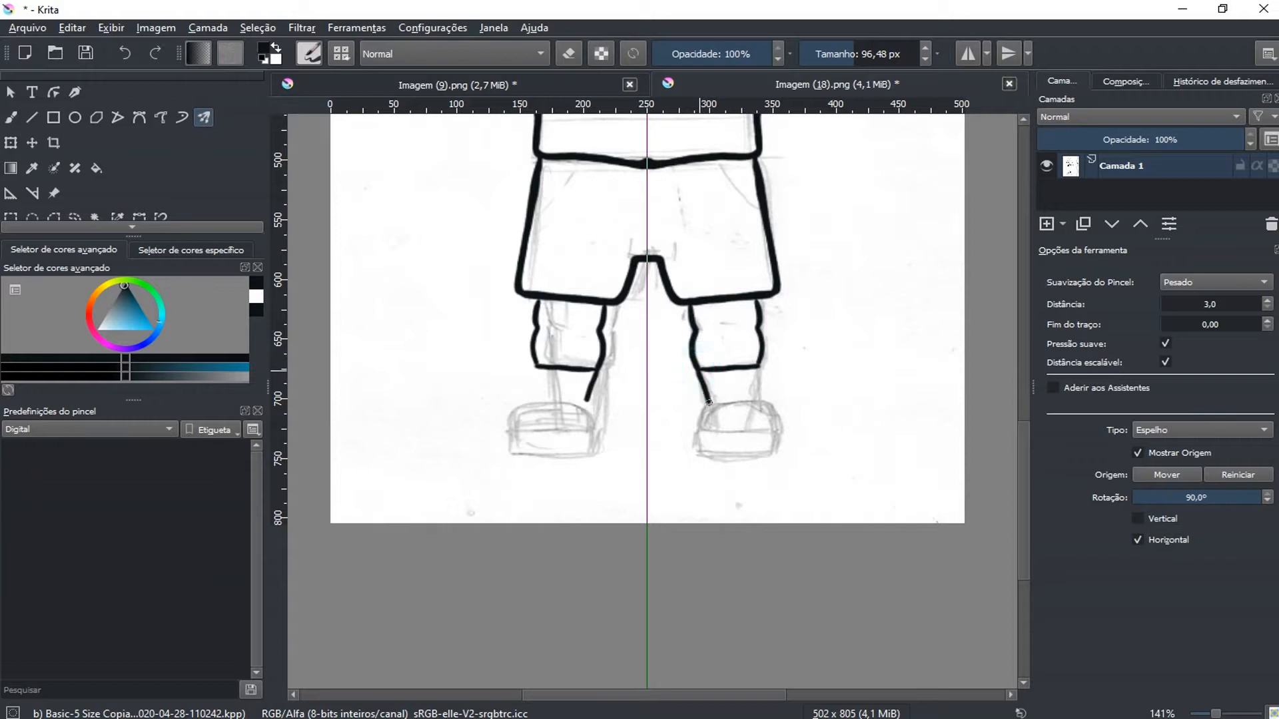
drag(750, 364, 749, 398)
Step: Ink both shoes with mirrored strokes as a domed upper over a flat rectangular sole
click(708, 420)
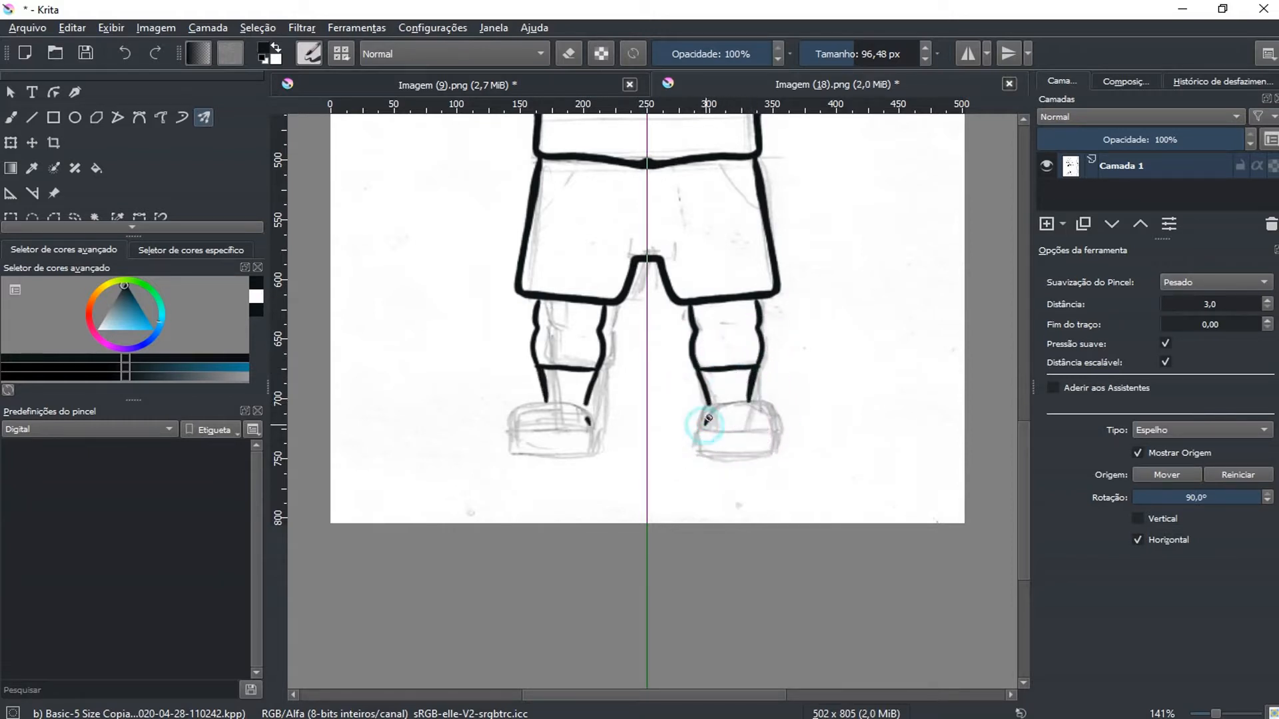
drag(771, 411, 778, 433)
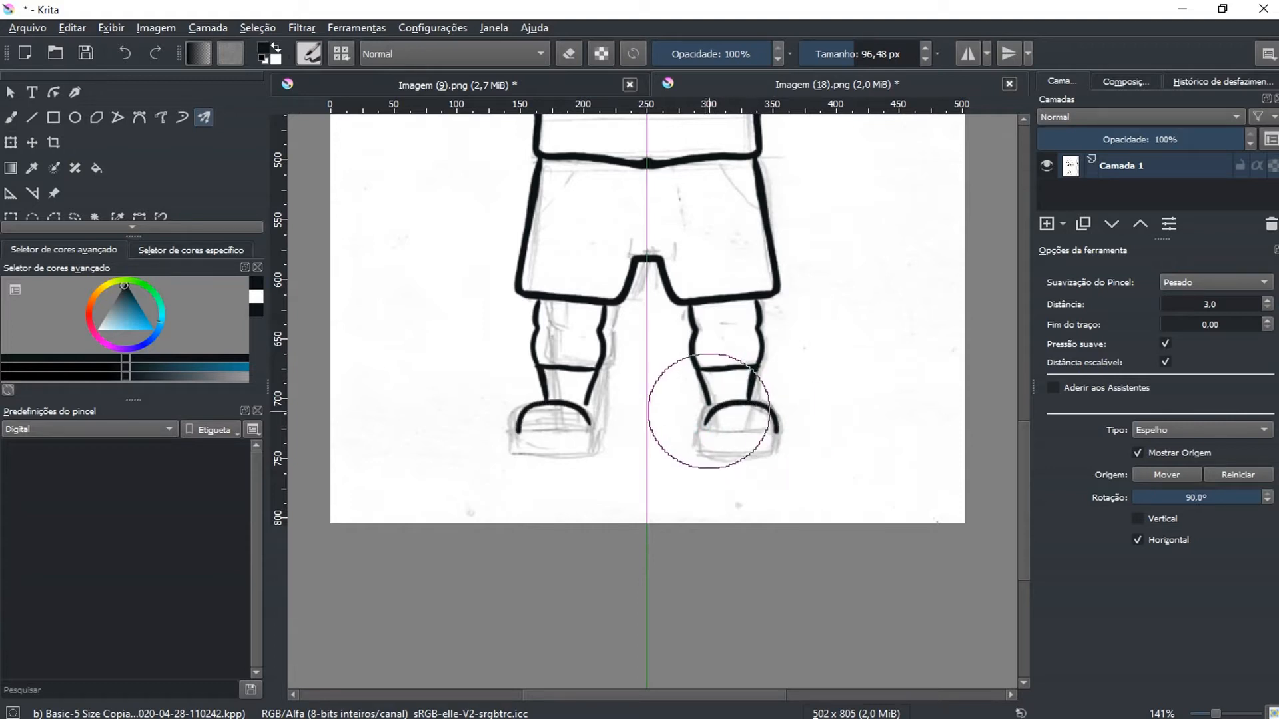
drag(712, 406, 699, 427)
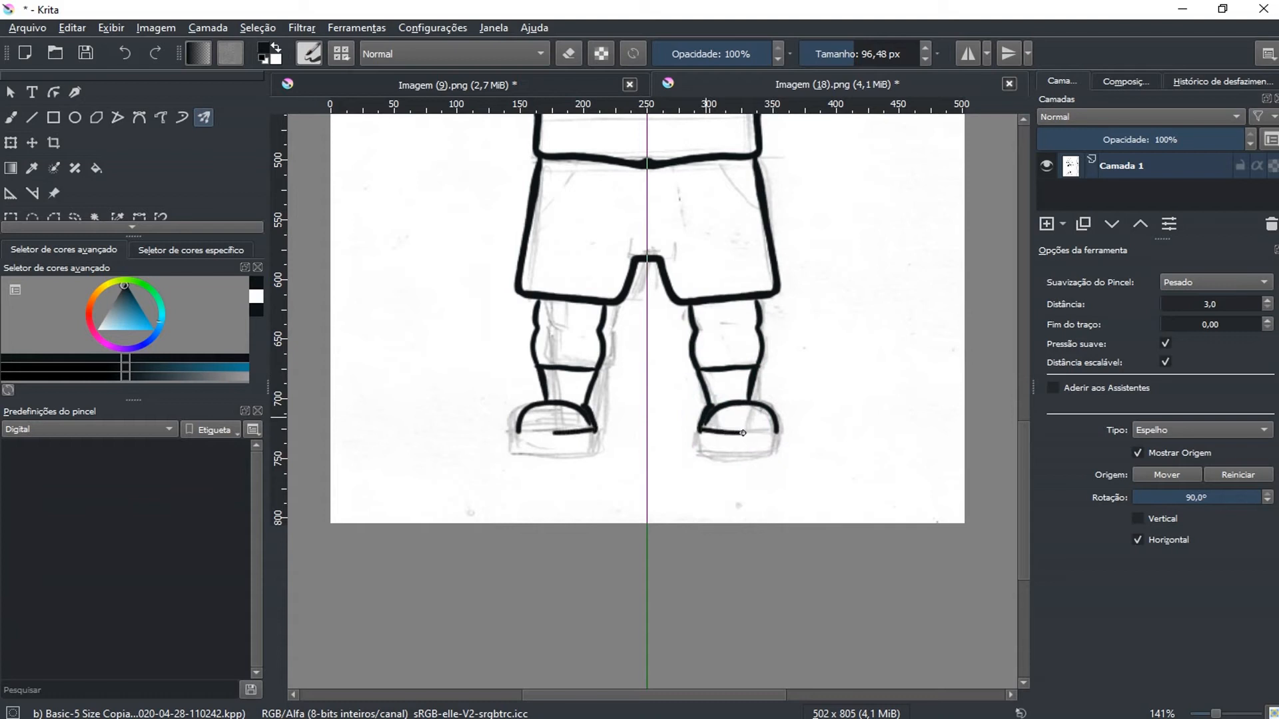
click(699, 429)
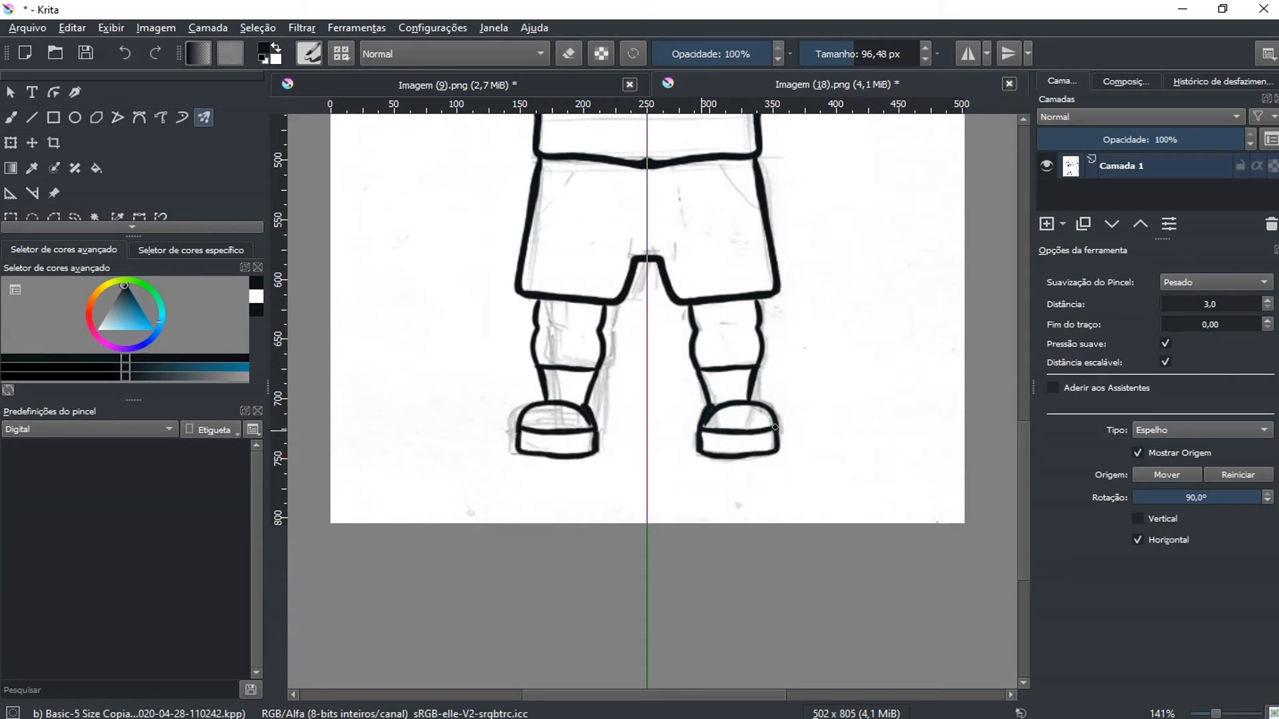
scroll(733, 361, down, 2)
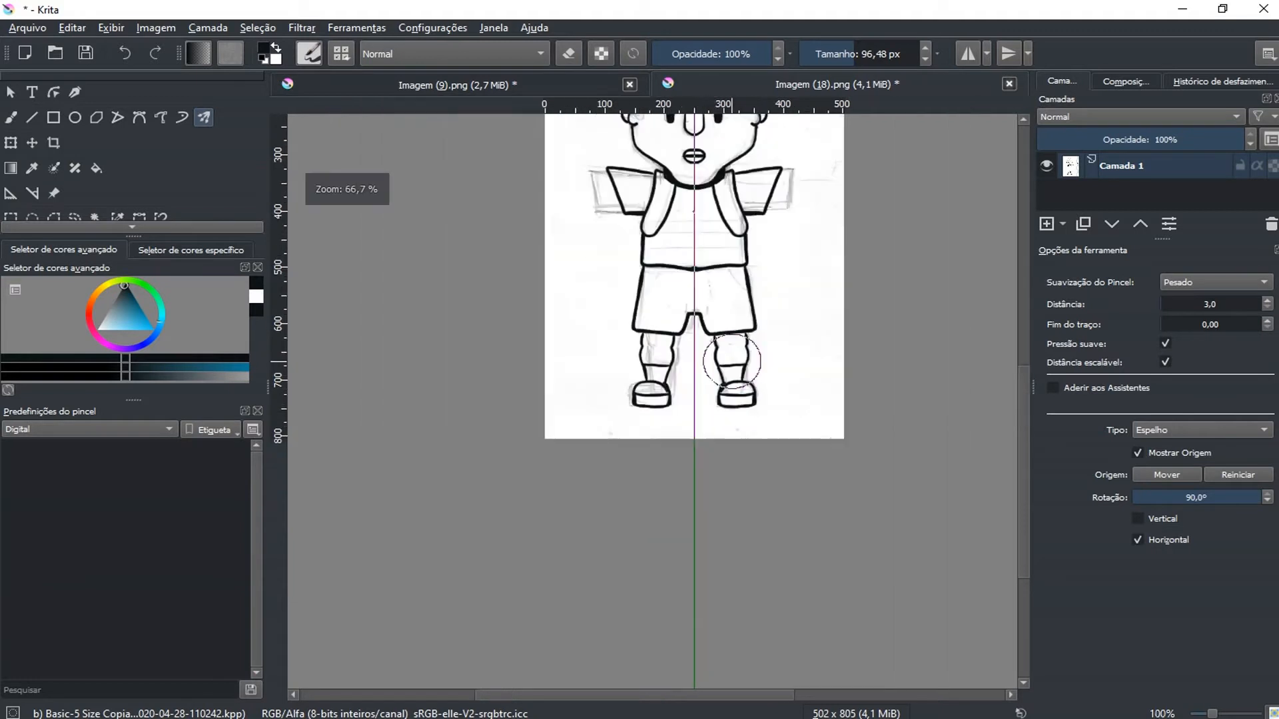
drag(763, 220, 735, 421)
scroll(754, 306, up, 1)
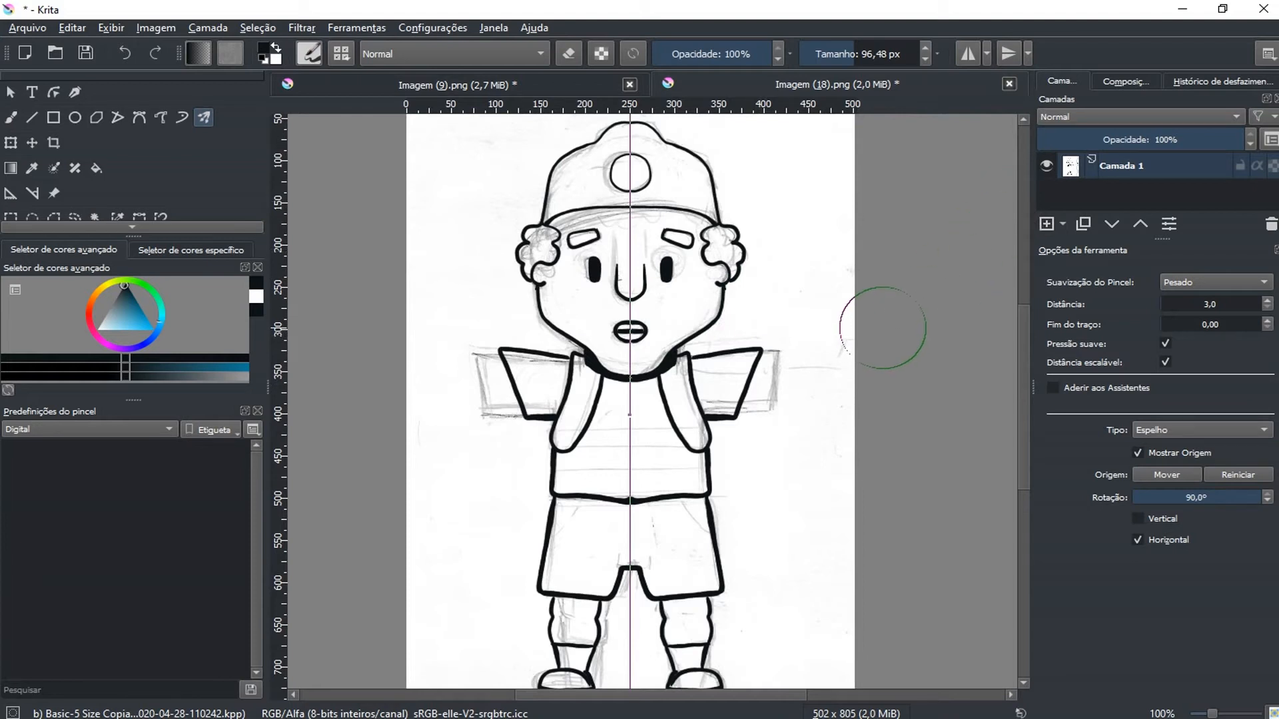
scroll(884, 327, down, 1)
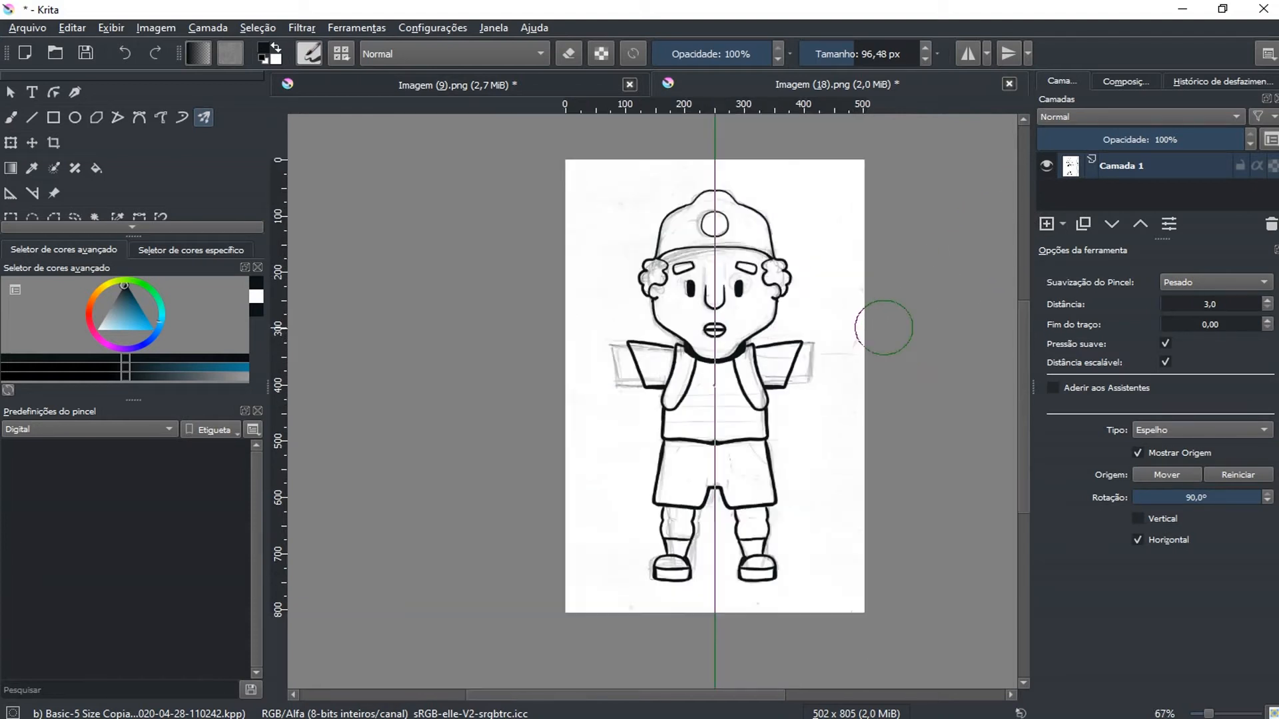
scroll(881, 320, up, 1)
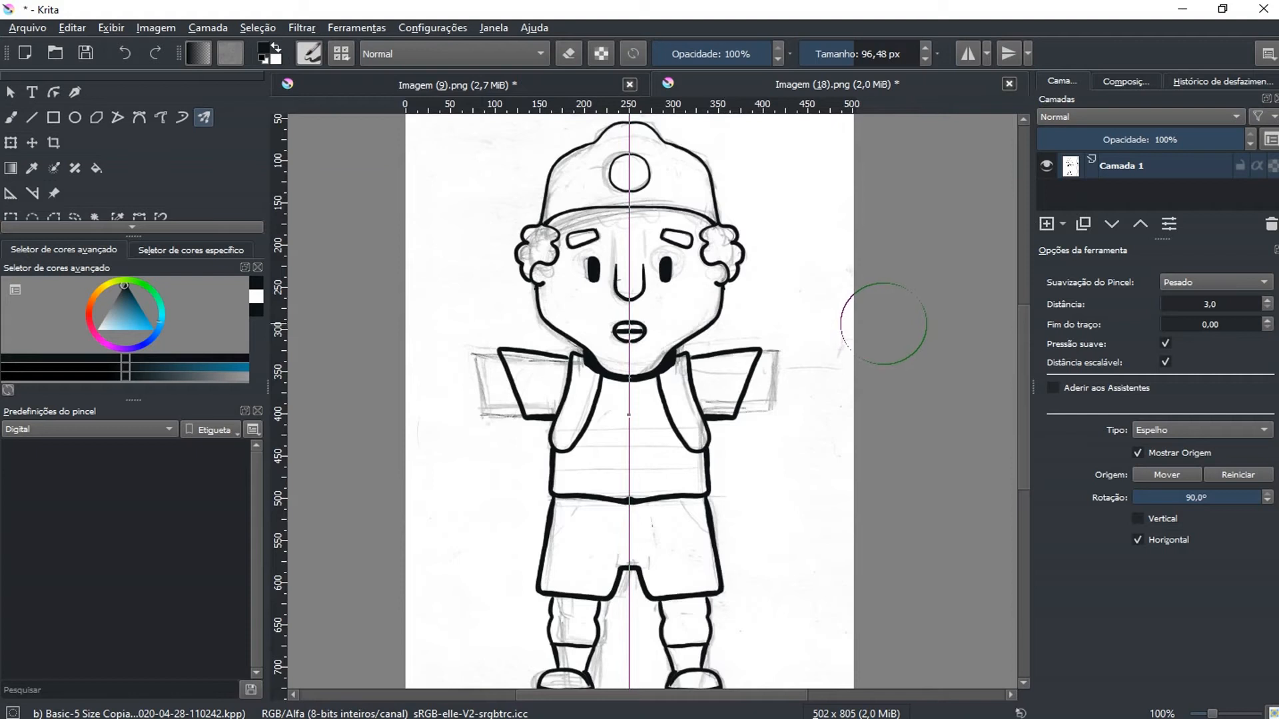